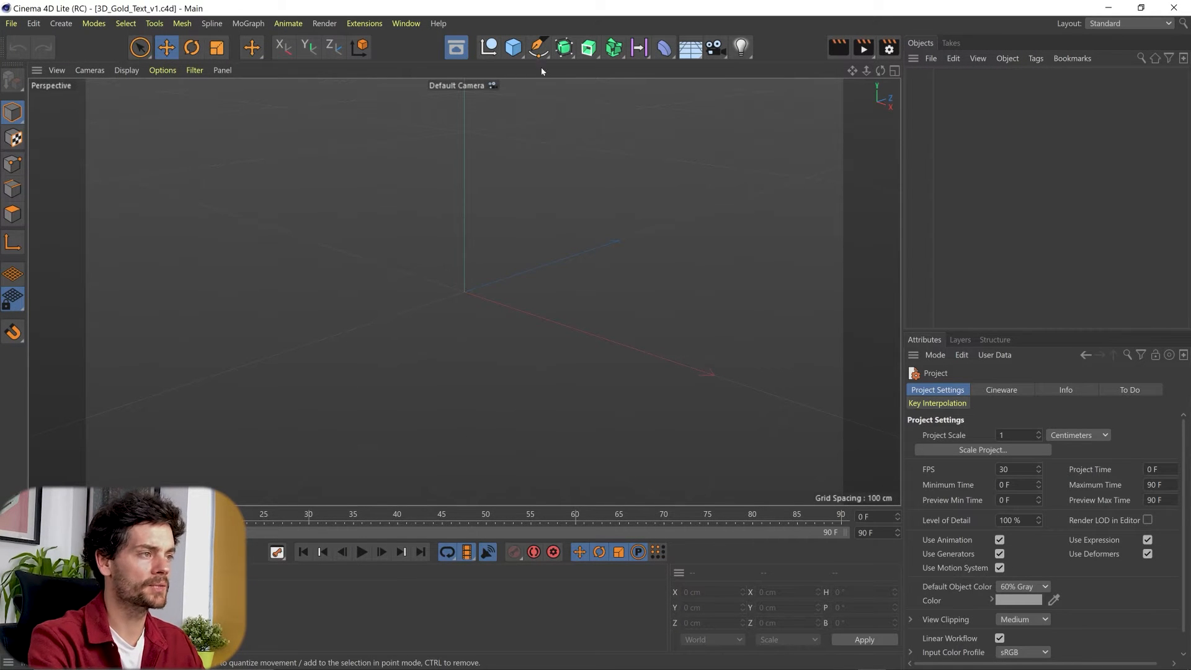
- Create a text spline and change its text to GOLD
click(543, 50)
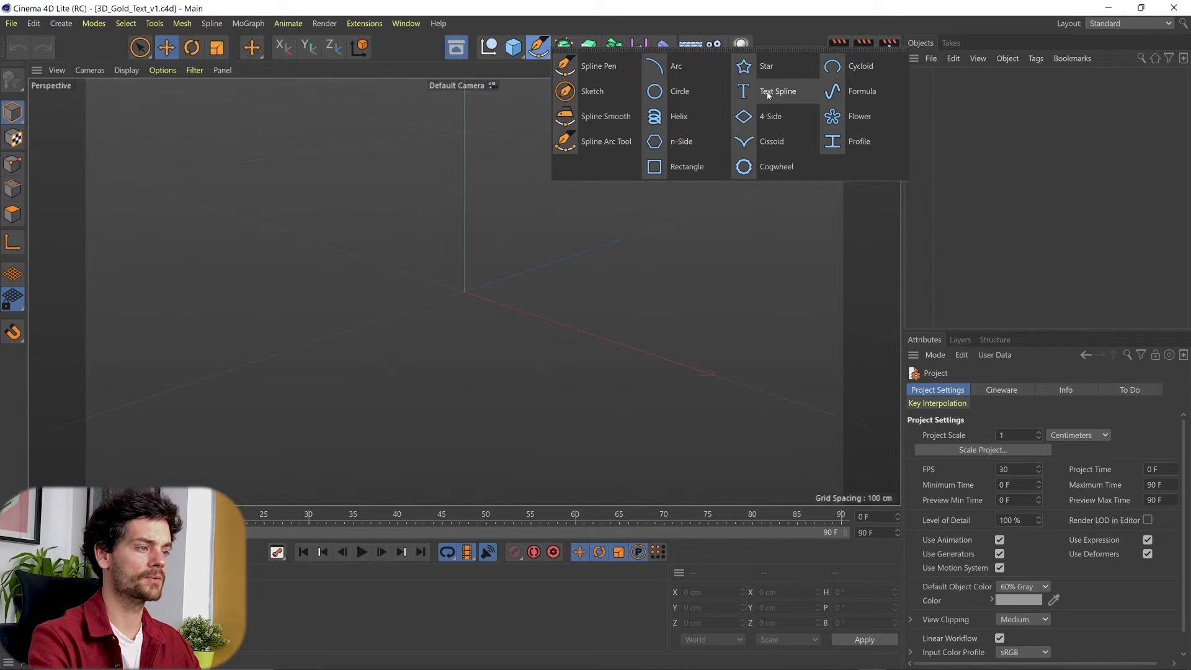
click(777, 94)
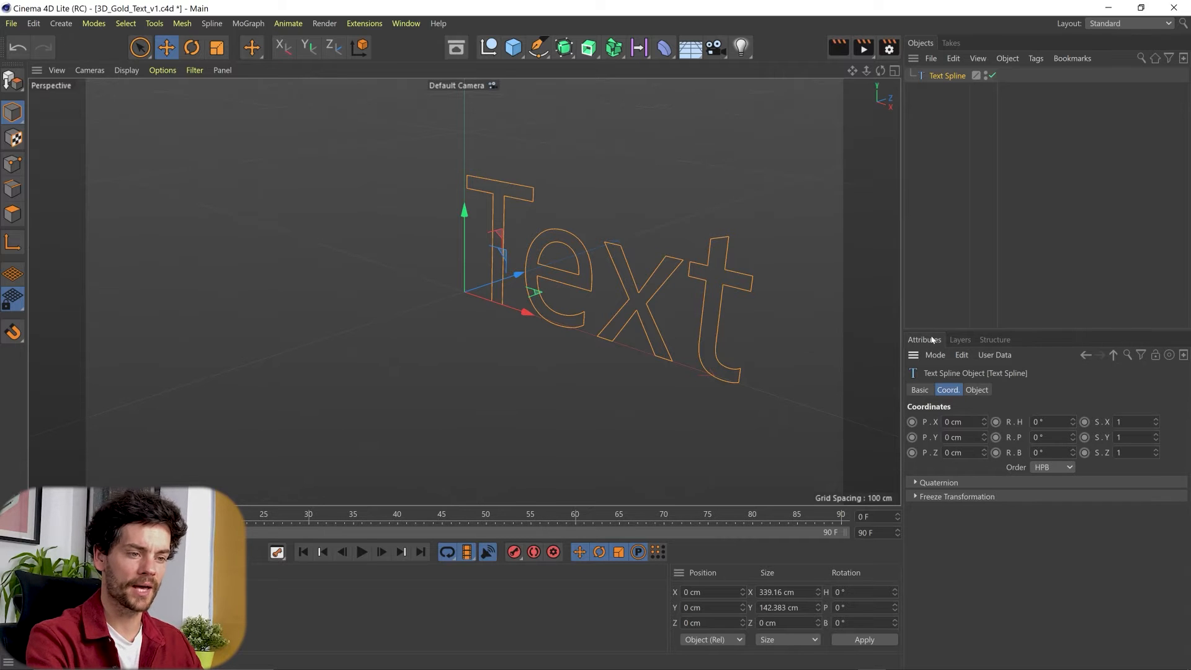
click(978, 390)
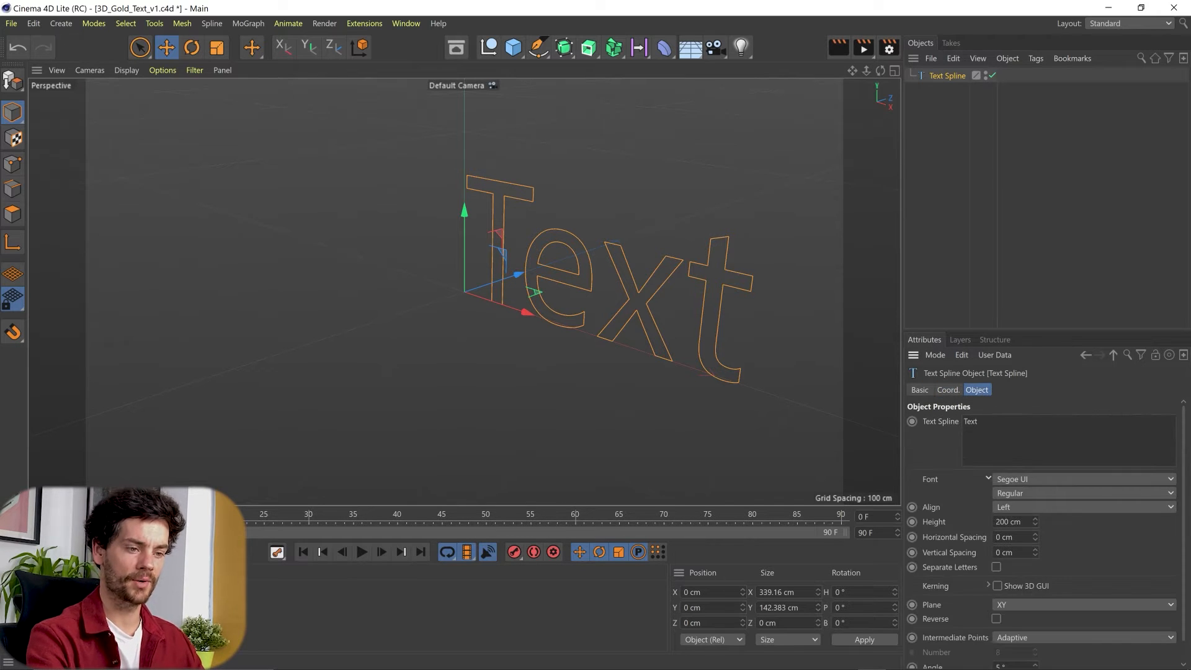
drag(980, 423, 822, 428)
key(BackSpace)
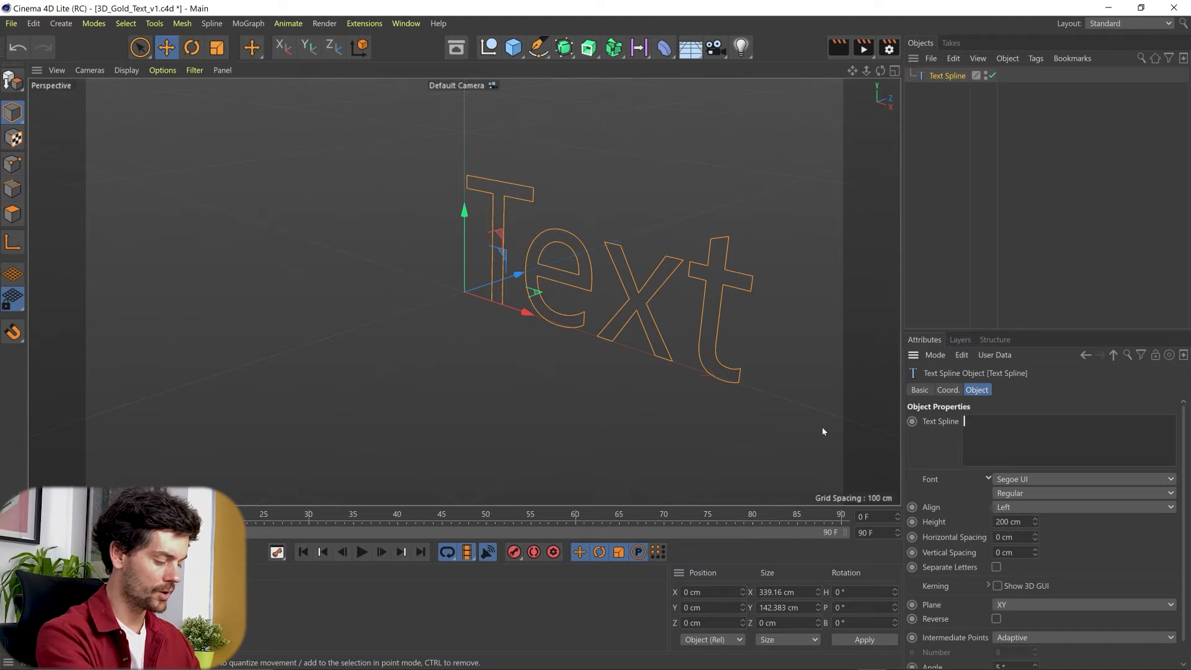
text(GOLD)
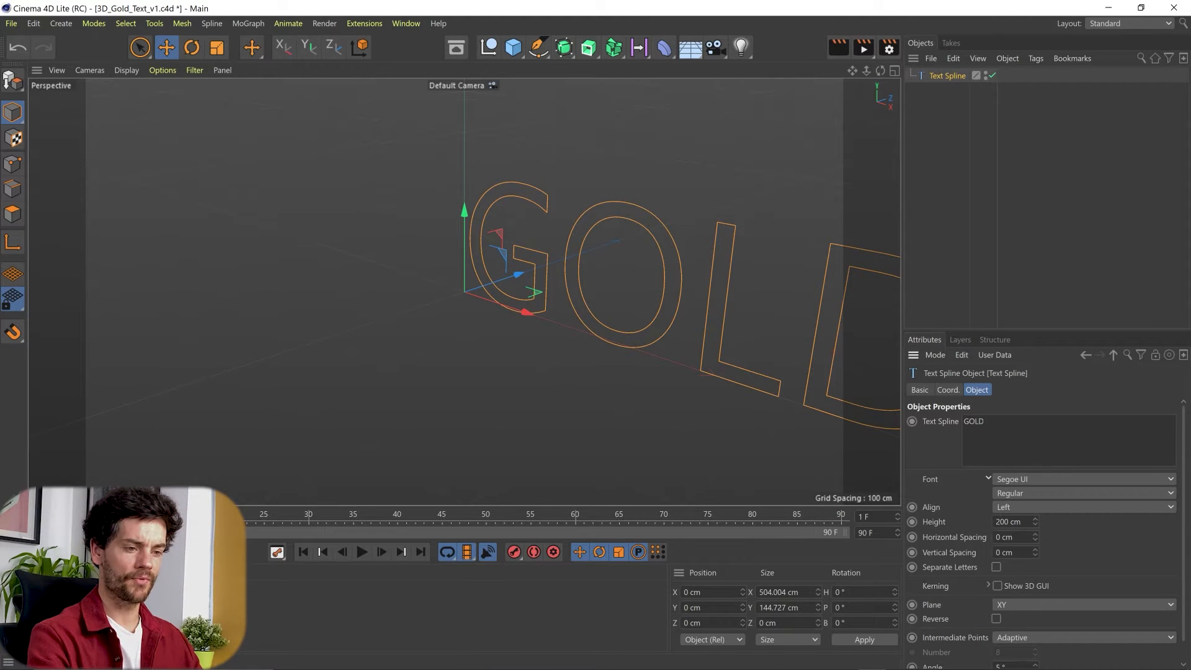
- Set the text spline's font to Russo One and its alignment to Middle
click(1025, 481)
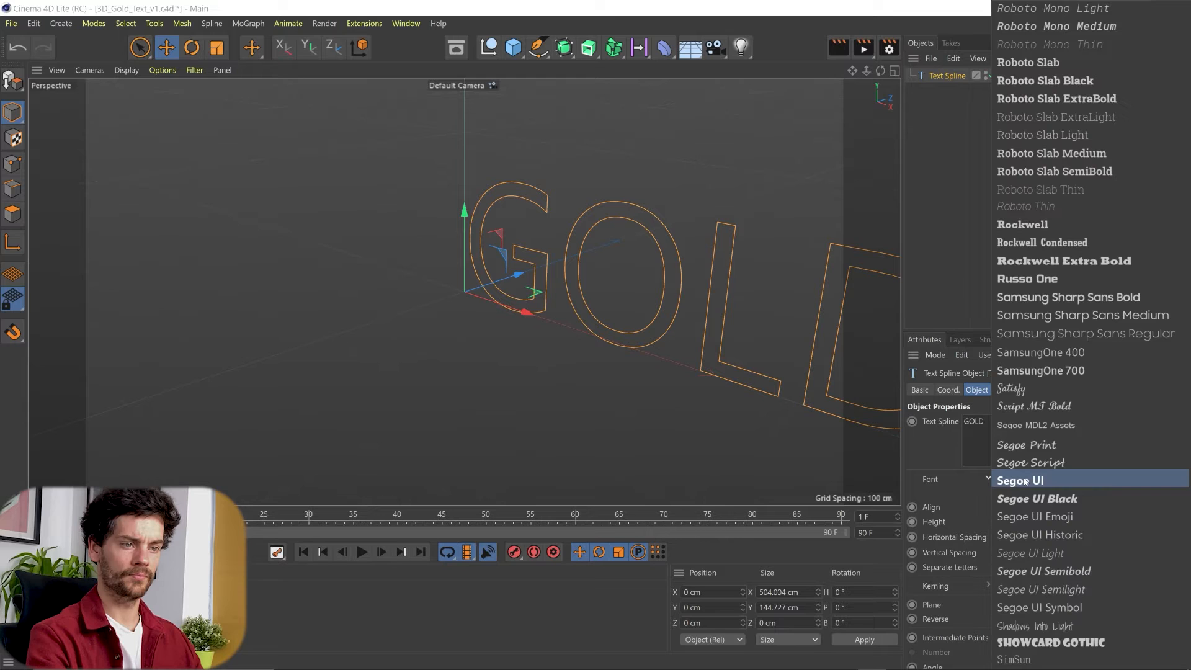
click(1040, 279)
click(1023, 508)
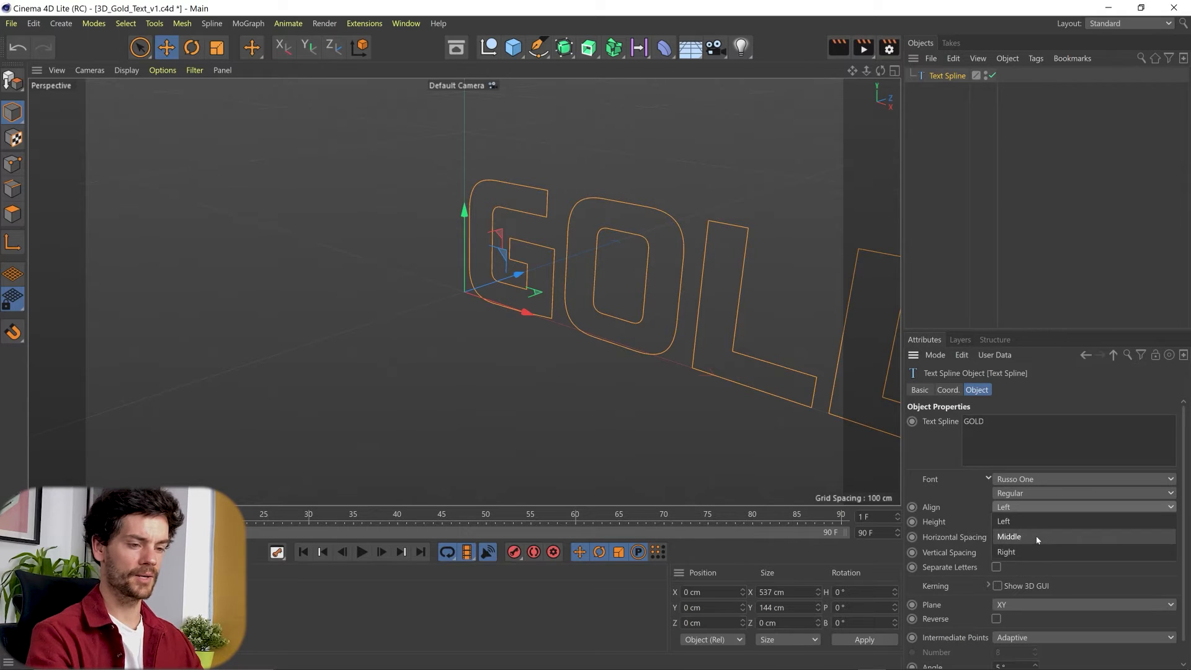
click(1037, 537)
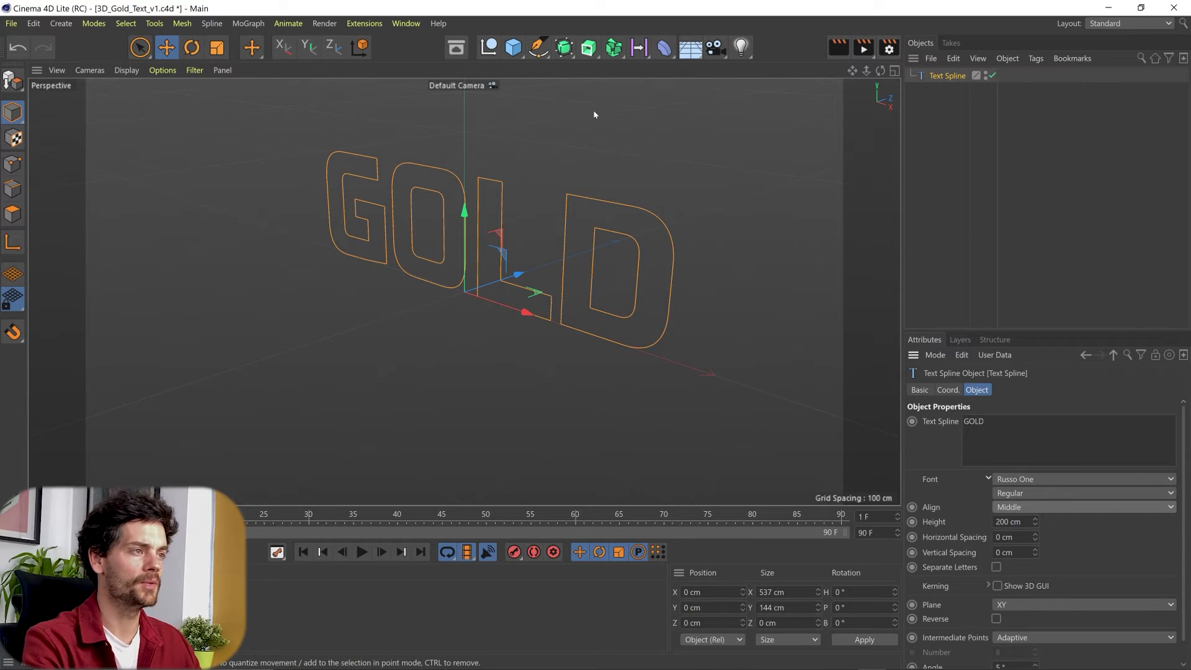
- Extrude the GOLD text spline by making it a child of a new Extrude object with an offset of -40 cm
click(588, 48)
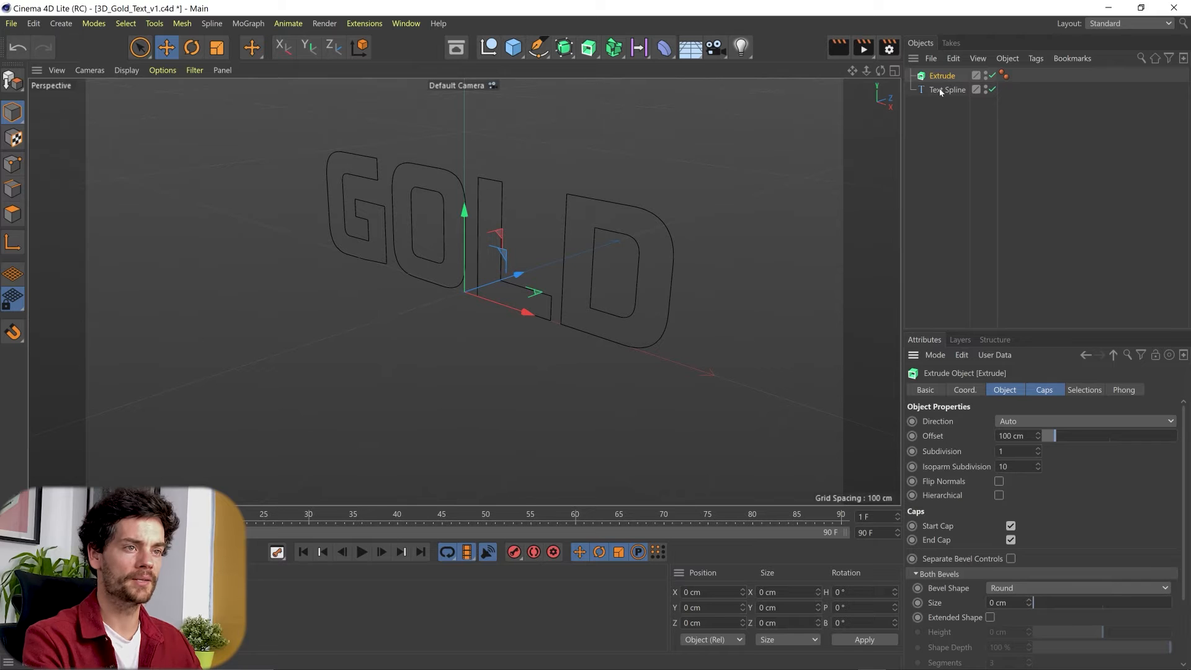
drag(940, 92, 943, 78)
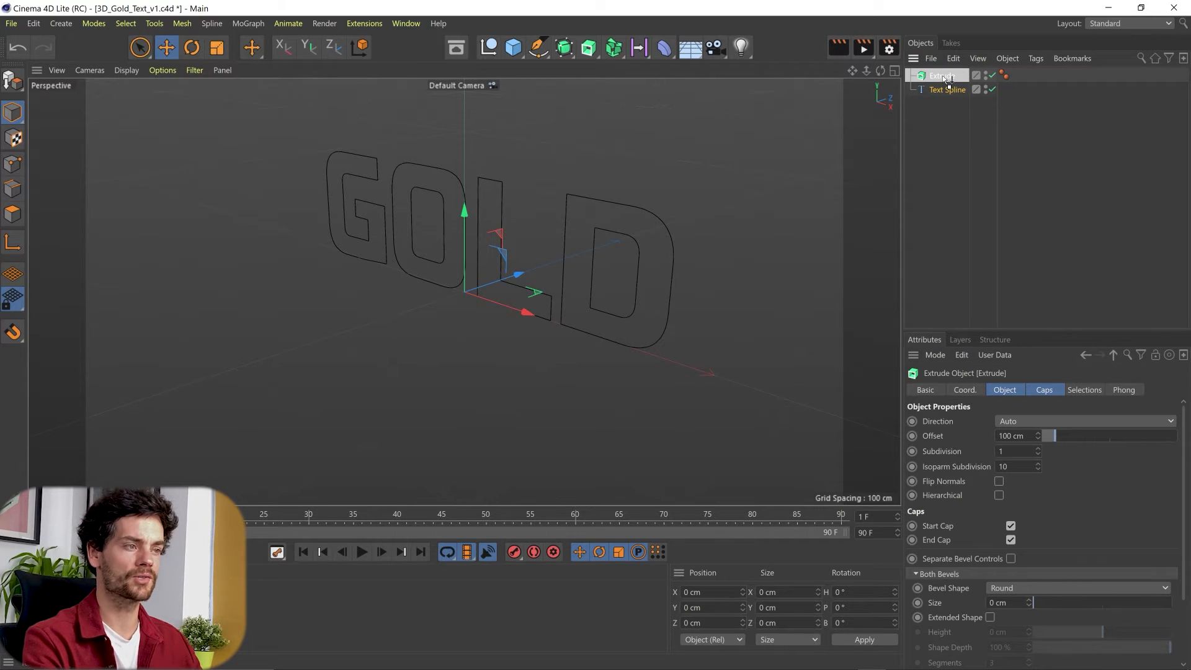
drag(947, 80, 947, 81)
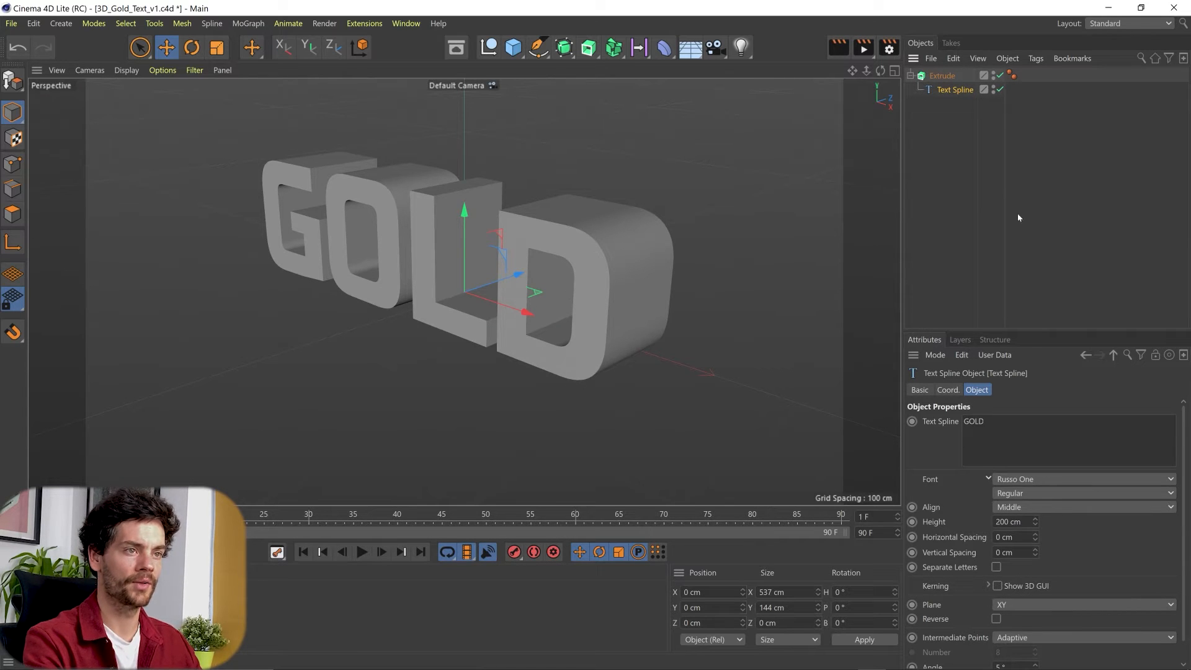
click(941, 79)
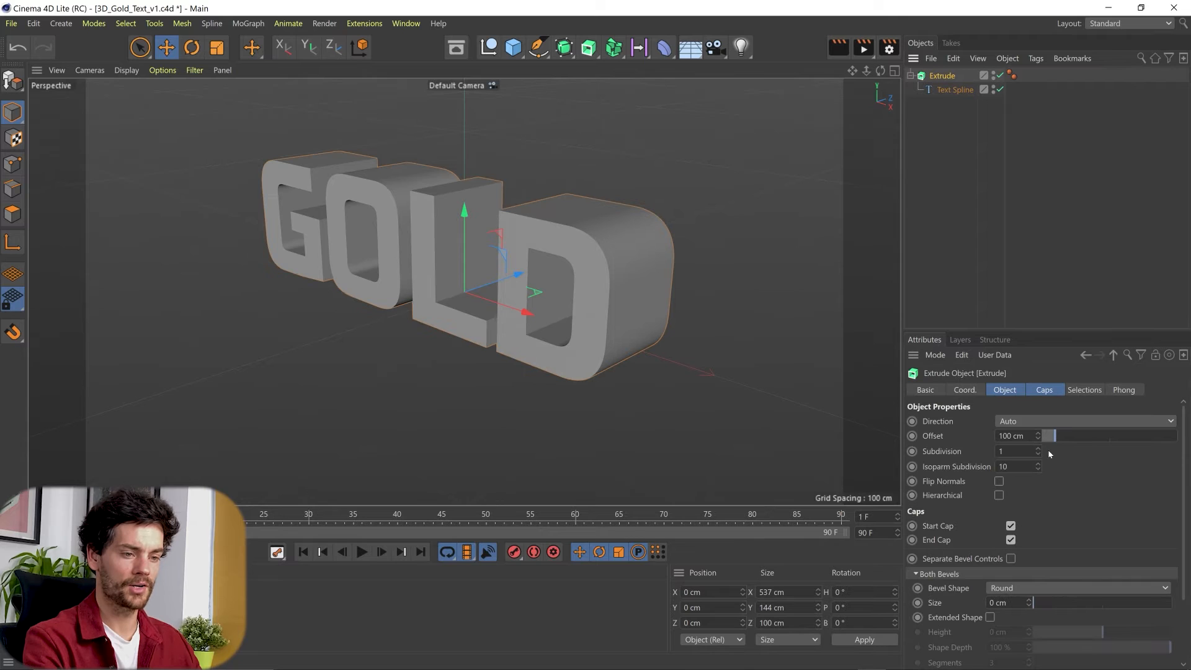
drag(1041, 438, 1004, 442)
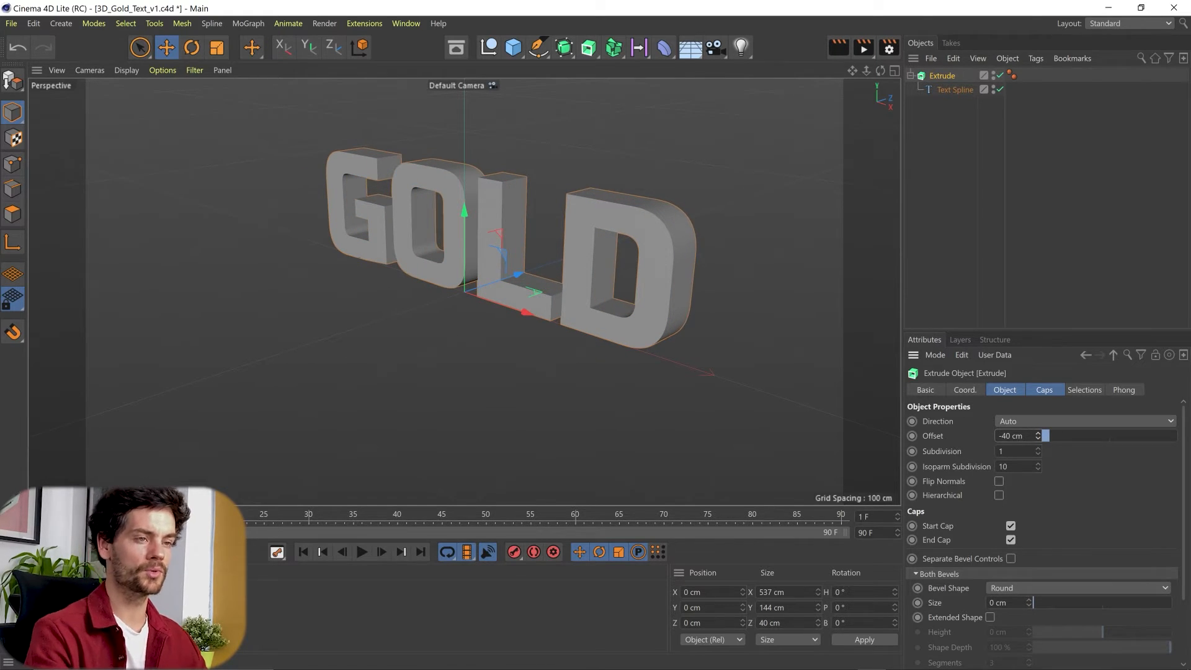
- Round the extruded text's edges on both caps with a bevel size of 4 cm
shift+click(1040, 392)
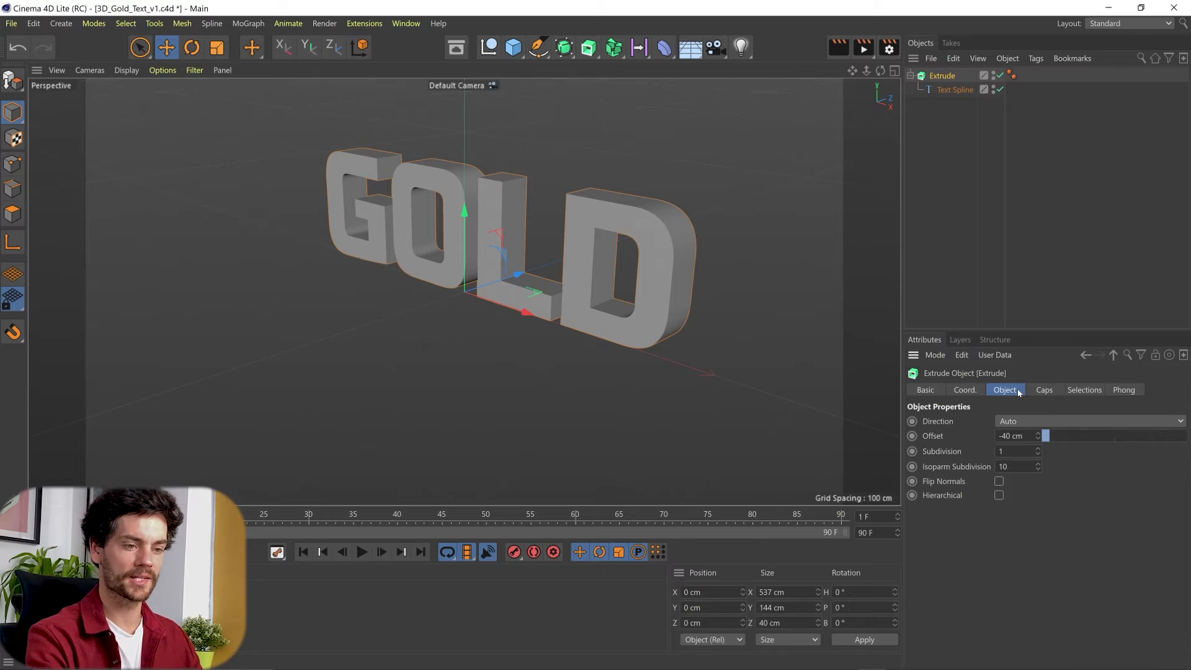
click(1046, 390)
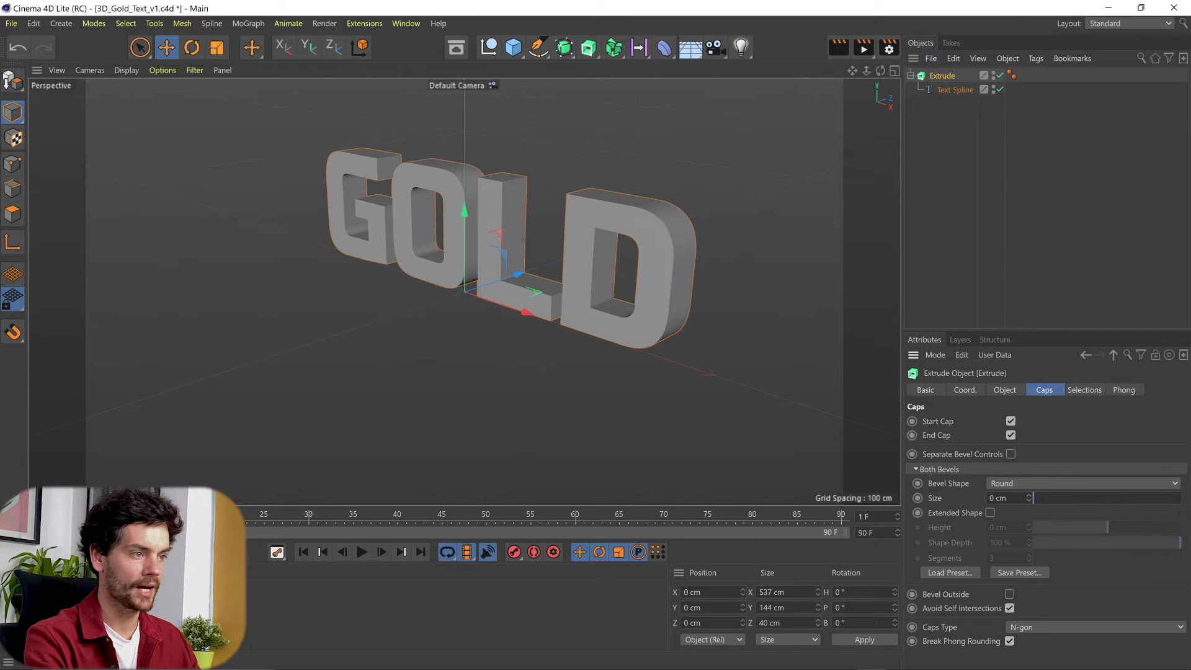
mouse_move(1036, 499)
mouse_down()
mouse_move(1067, 503)
mouse_move(1038, 509)
mouse_up()
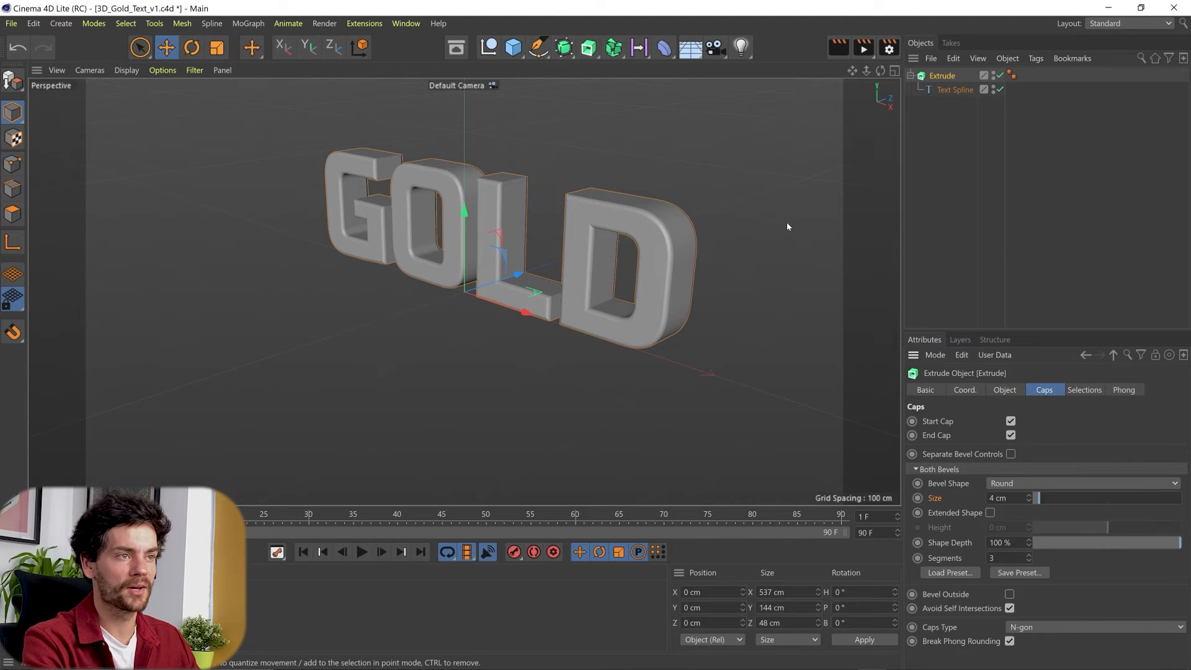
- Add a camera at an angled view of the GOLD text and look through it
drag(852, 70, 818, 118)
mouse_move(867, 73)
mouse_down()
mouse_move(893, 73)
mouse_move(845, 81)
mouse_move(907, 69)
mouse_move(890, 67)
mouse_up()
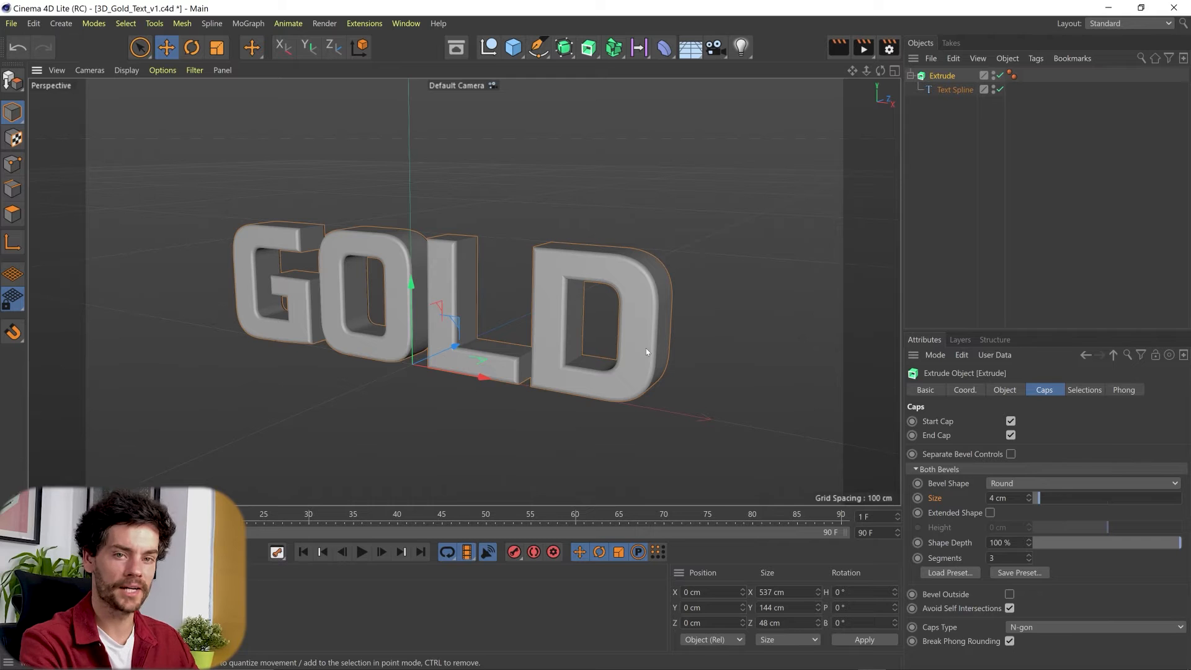
mouse_move(645, 347)
alt+mouse_down()
mouse_move(549, 281)
mouse_move(603, 278)
mouse_move(543, 319)
alt+mouse_up()
mouse_move(544, 318)
alt+right_down()
mouse_move(550, 358)
mouse_move(556, 277)
mouse_move(564, 320)
alt+right_up()
mouse_move(565, 309)
alt+mouse_down()
mouse_move(560, 381)
mouse_move(506, 256)
mouse_move(534, 384)
mouse_move(530, 289)
alt+mouse_up()
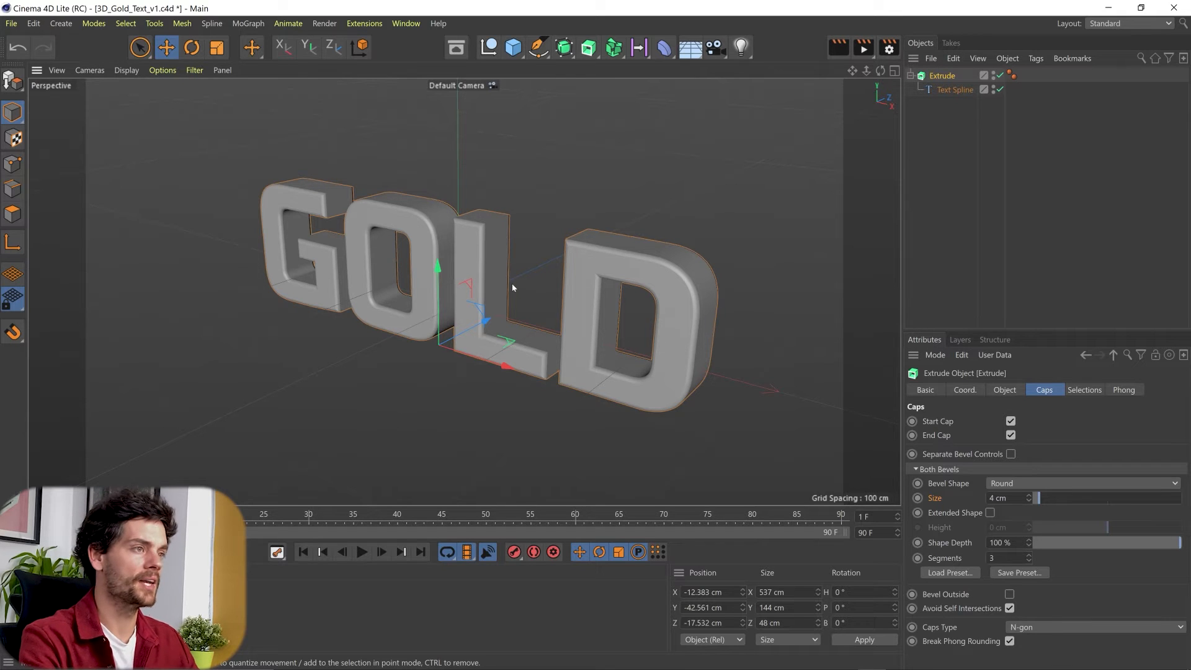
click(715, 47)
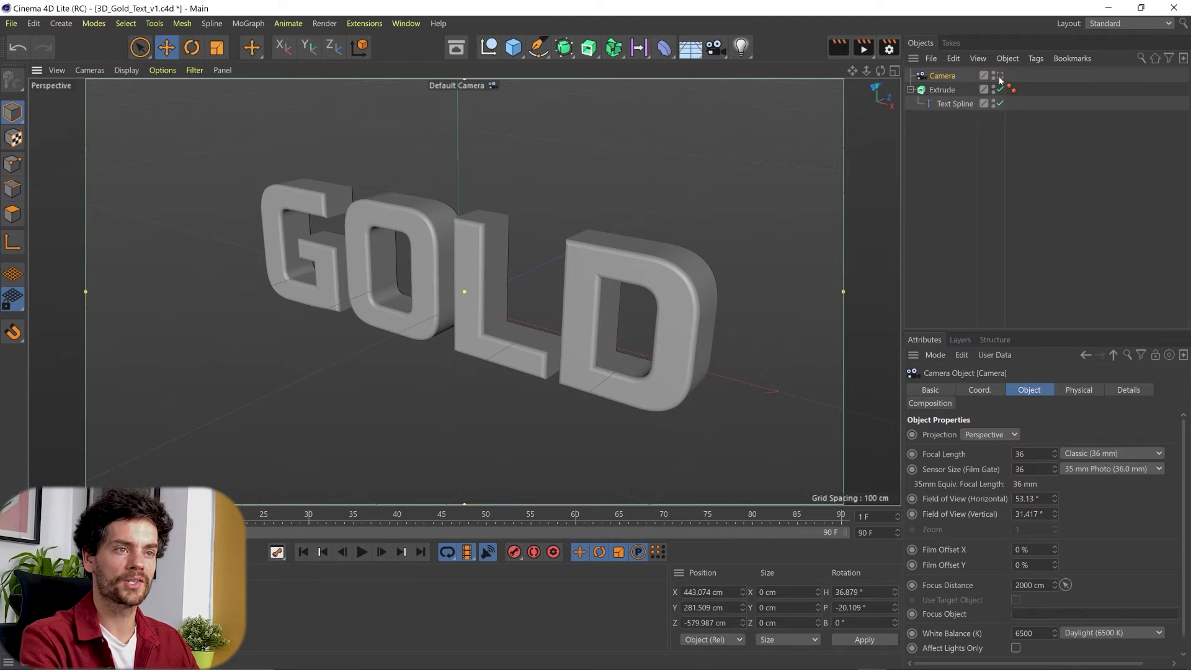
click(997, 75)
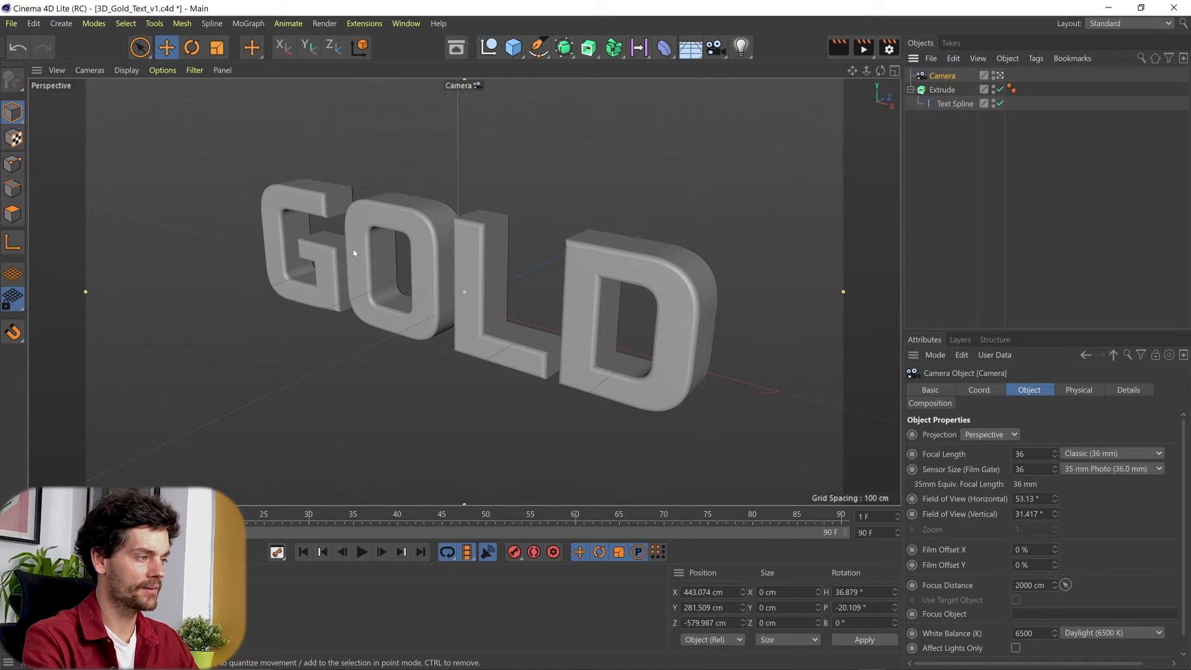
- Orbit the camera to a low angle on the G side and move it closer so the text fills the frame
alt+drag(348, 238, 377, 285)
scroll(416, 285, up, 5)
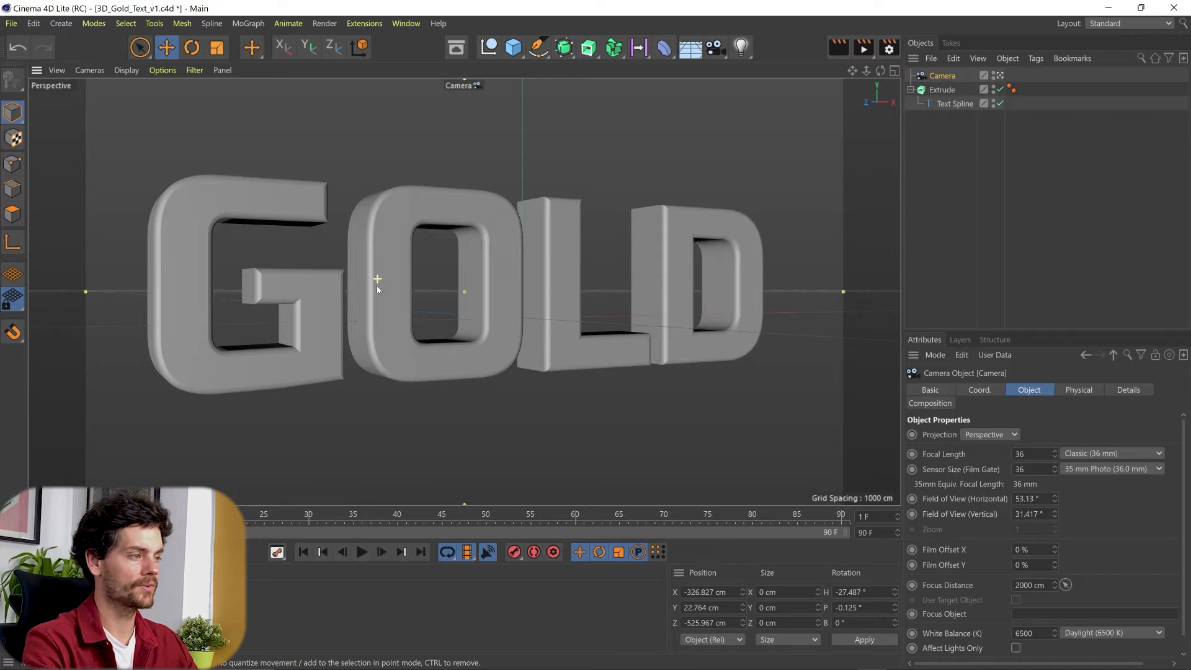
scroll(377, 288, up, 1)
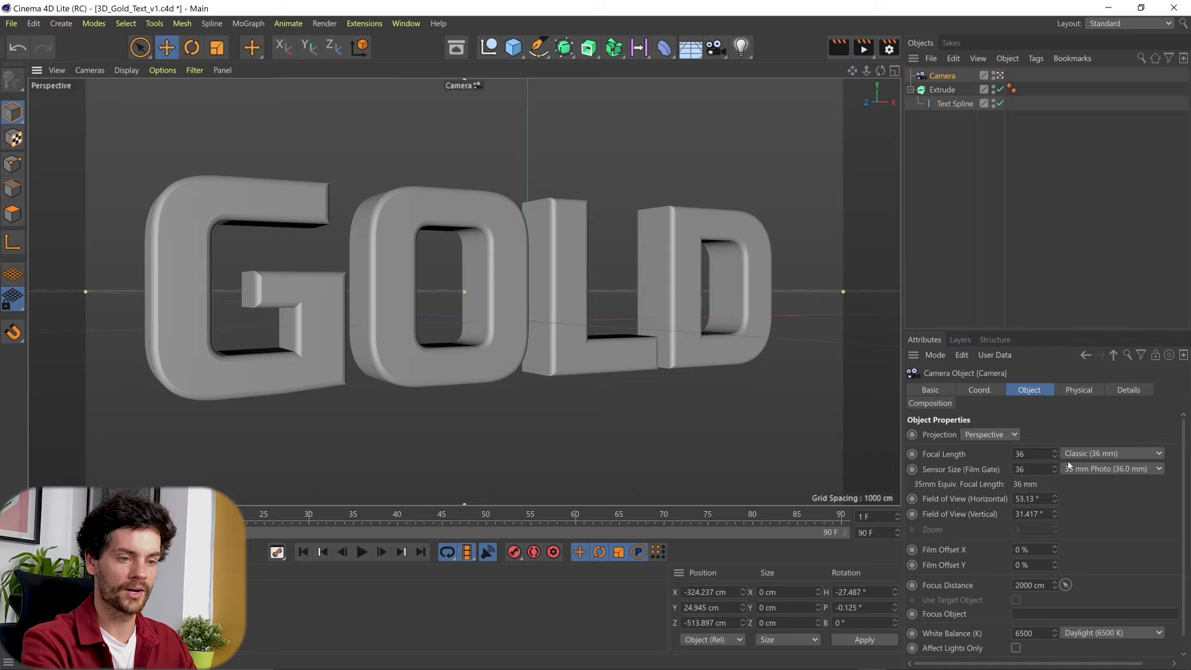
- Set the camera's focal length to 19 mm
drag(1055, 455, 853, 454)
text(19)
key(Return)
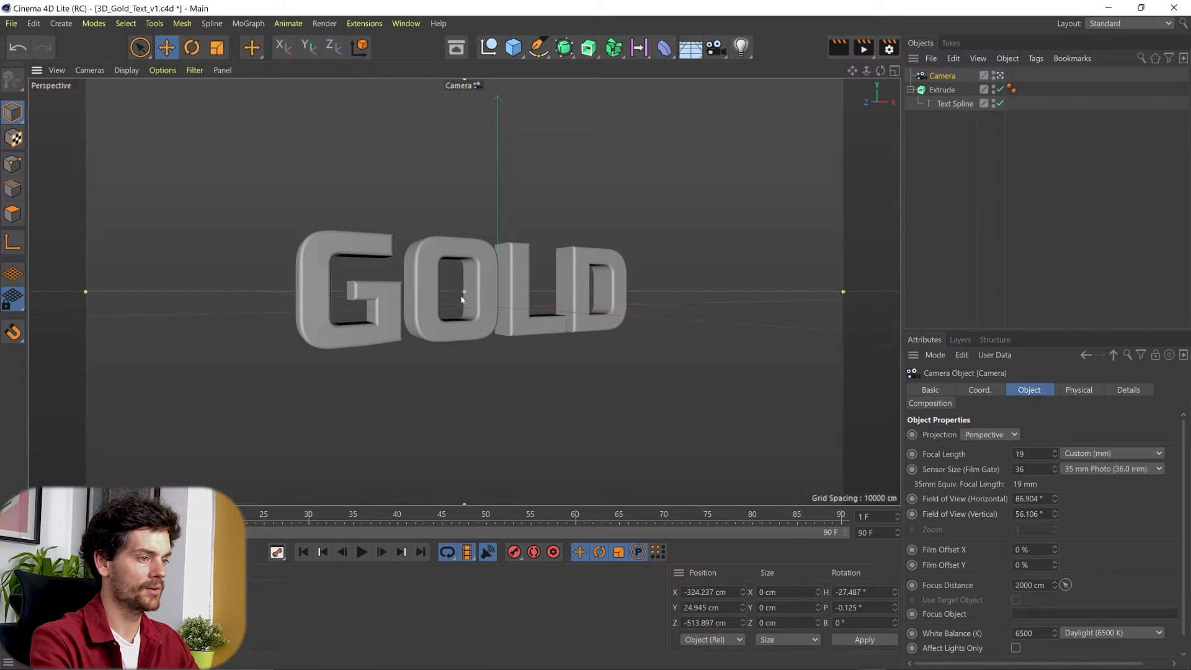
- Move the camera closer and reframe the GOLD text centrally for a wide-angle perspective with a large G
scroll(462, 299, up, 4)
middle_drag(458, 280, 495, 286)
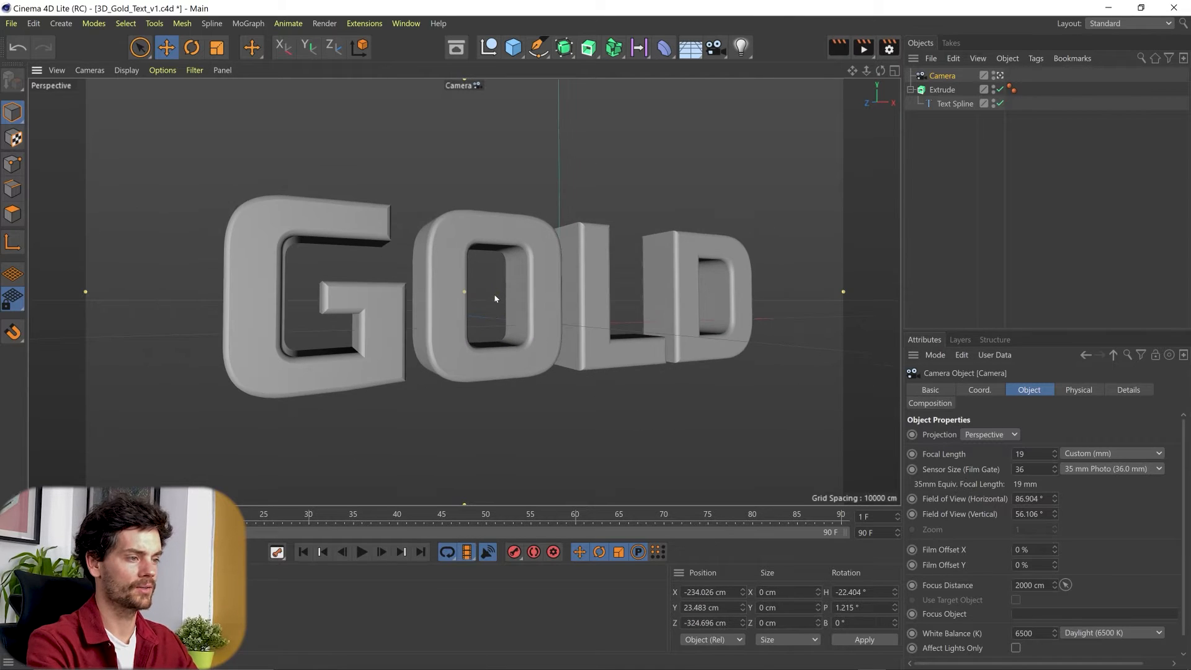
mouse_move(494, 299)
alt+mouse_down()
mouse_move(487, 303)
mouse_move(505, 309)
alt+mouse_up()
alt+middle_drag(505, 308, 476, 296)
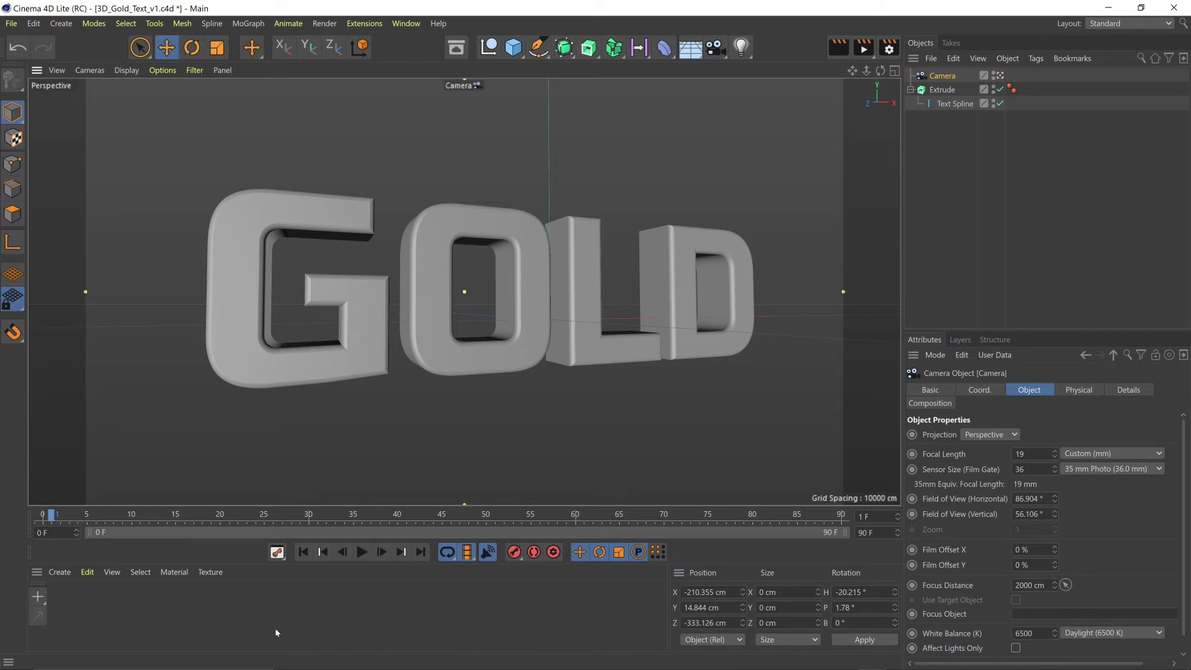
- Create a new material and open it in the Material Editor
click(140, 606)
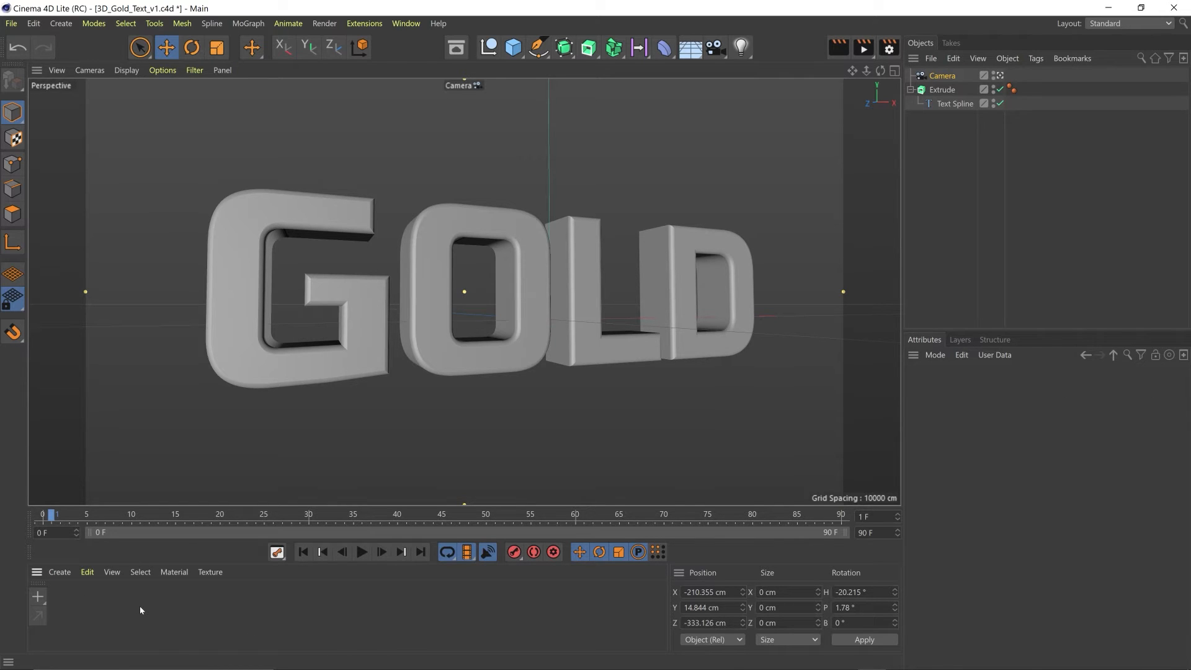
double_click(140, 610)
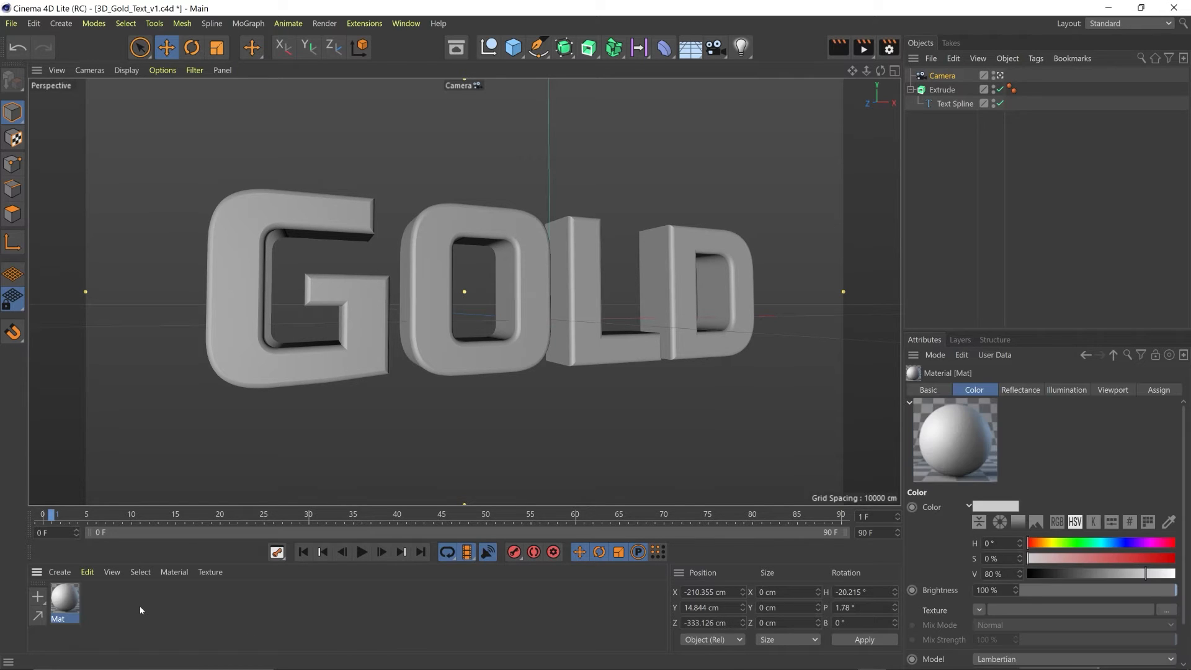
double_click(64, 598)
drag(148, 488, 392, 80)
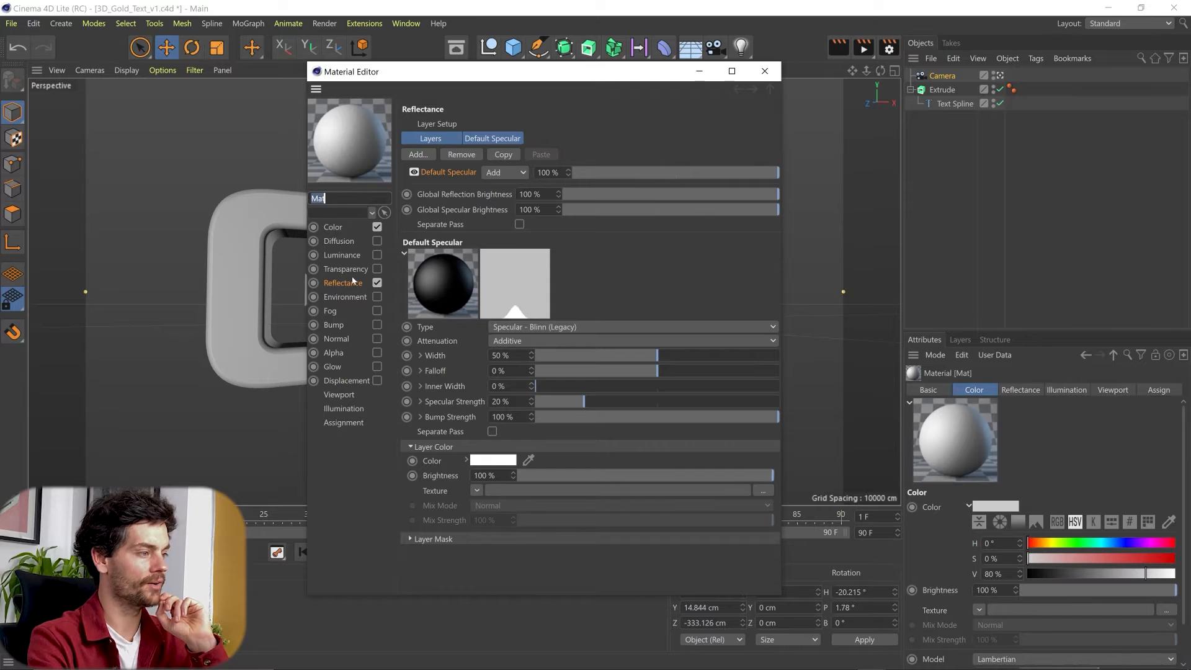
- Disable the material's Color channel and replace the Default Specular reflectance layer with a Beckmann layer
click(377, 227)
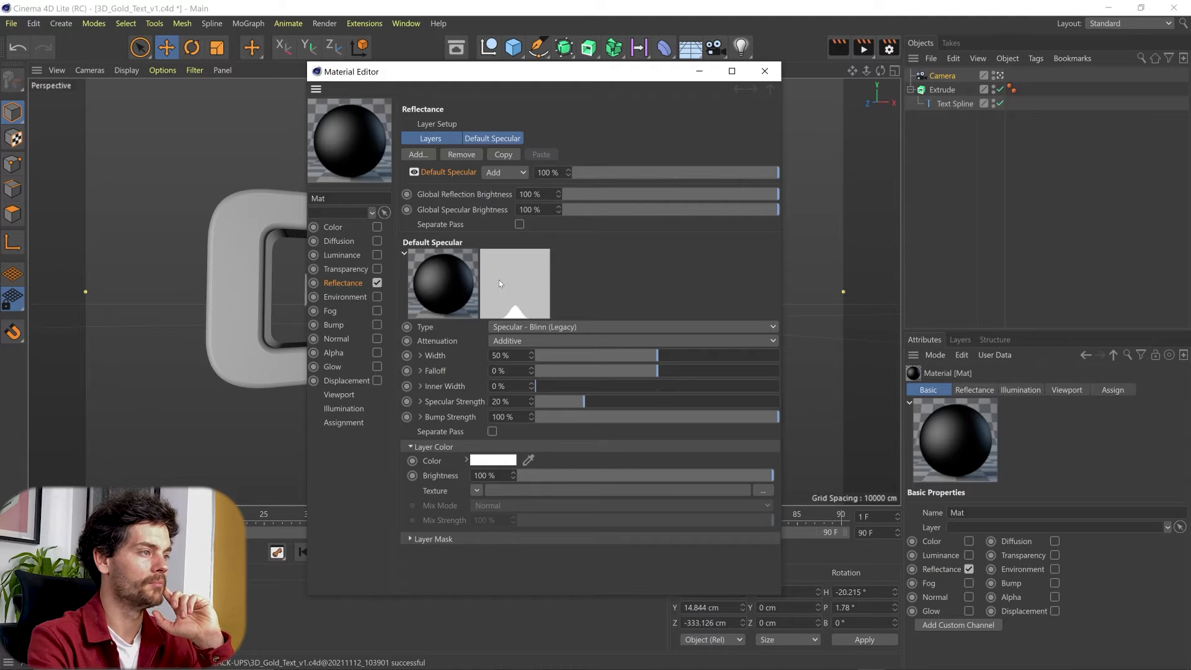
click(462, 155)
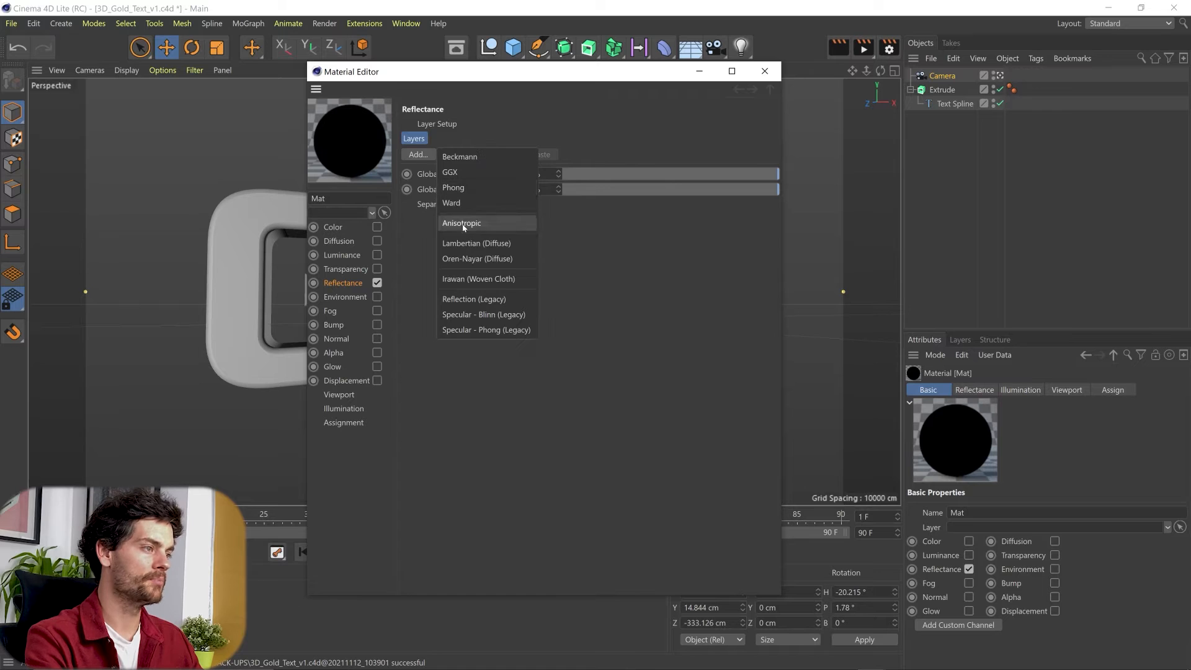
click(474, 157)
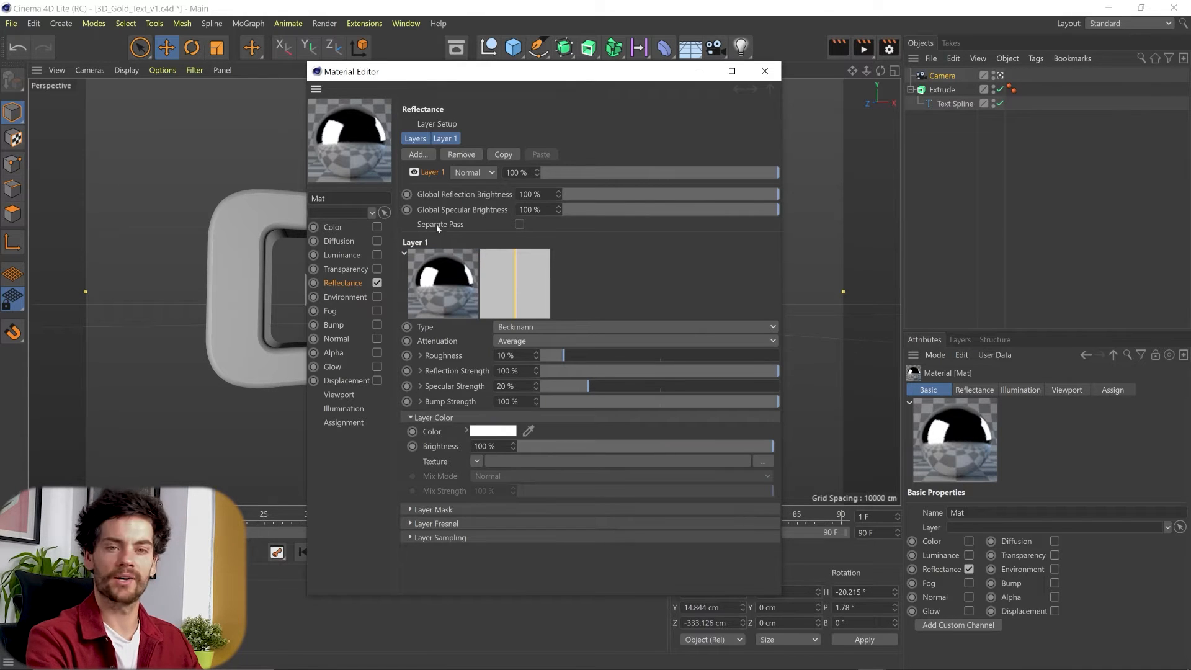
- Set the reflectance layer's Fresnel to Conductor with the Gold preset
click(411, 524)
click(412, 524)
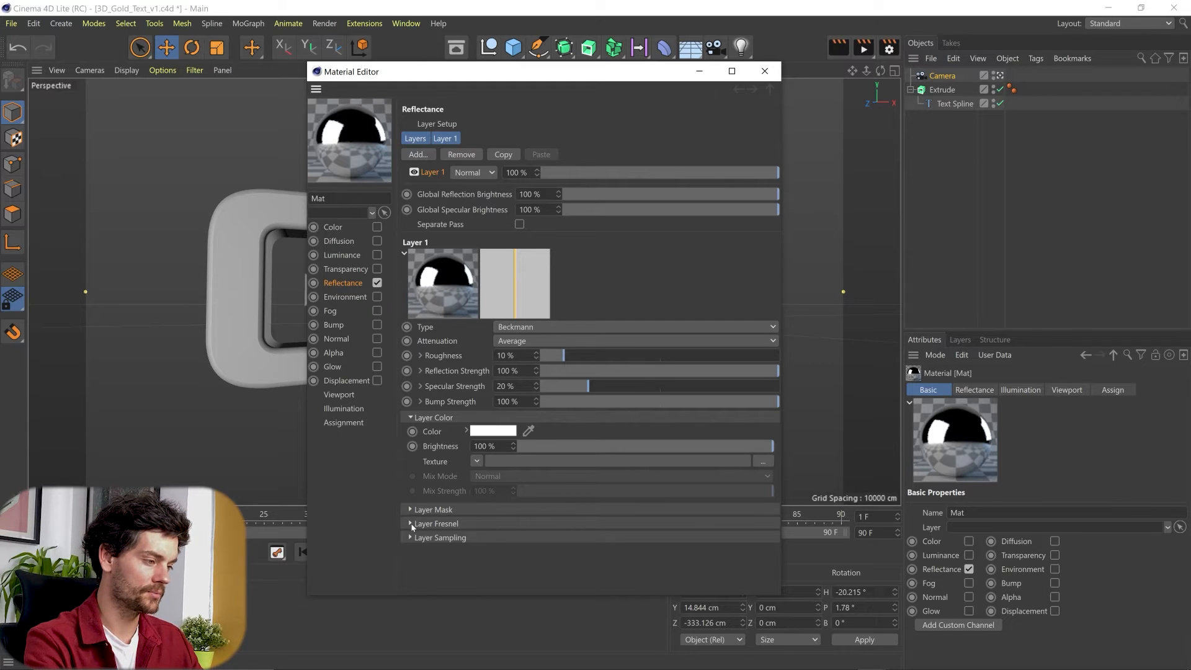
click(411, 524)
scroll(432, 560, down, 2)
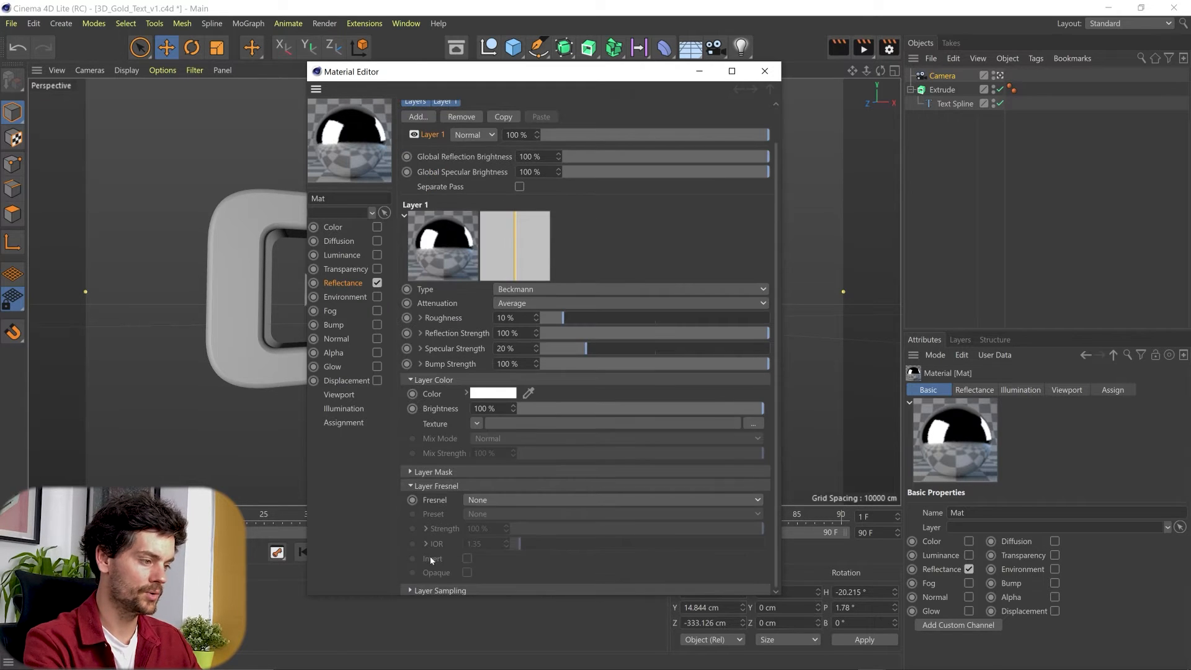
click(493, 501)
click(523, 545)
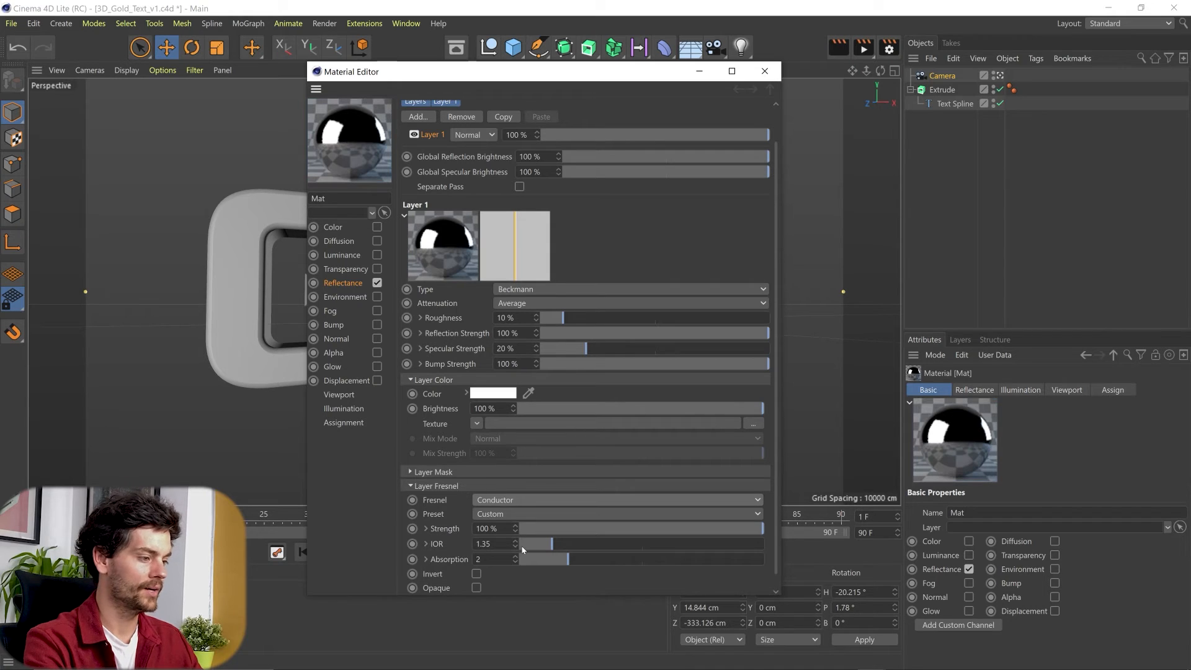
click(518, 515)
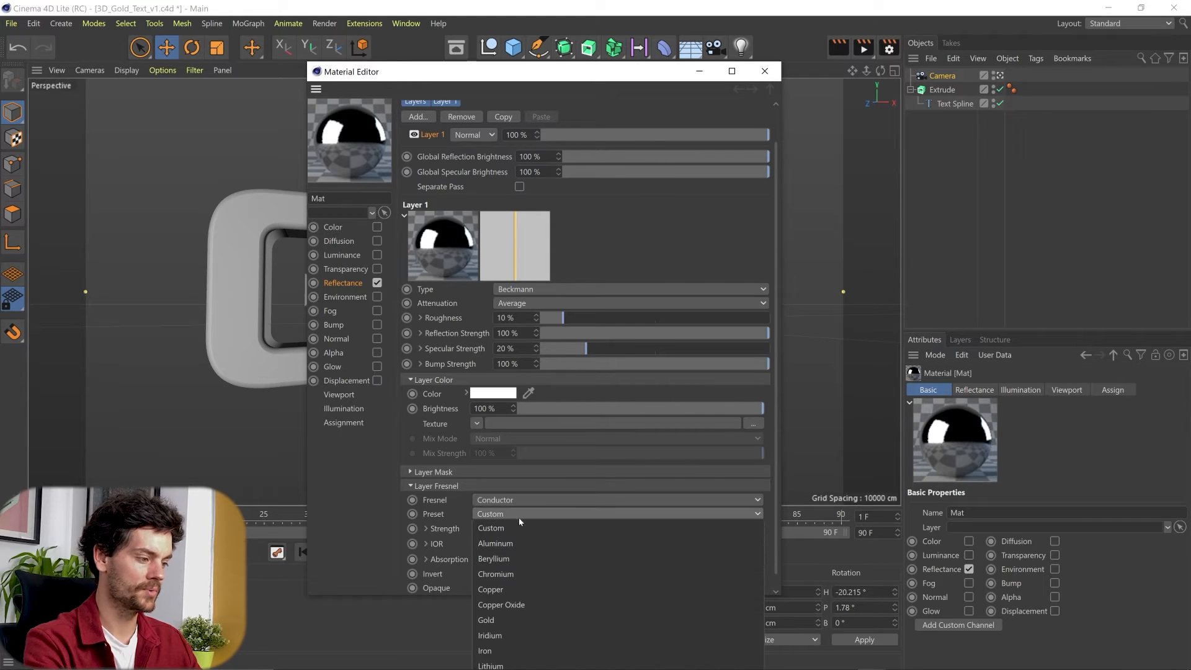
click(520, 618)
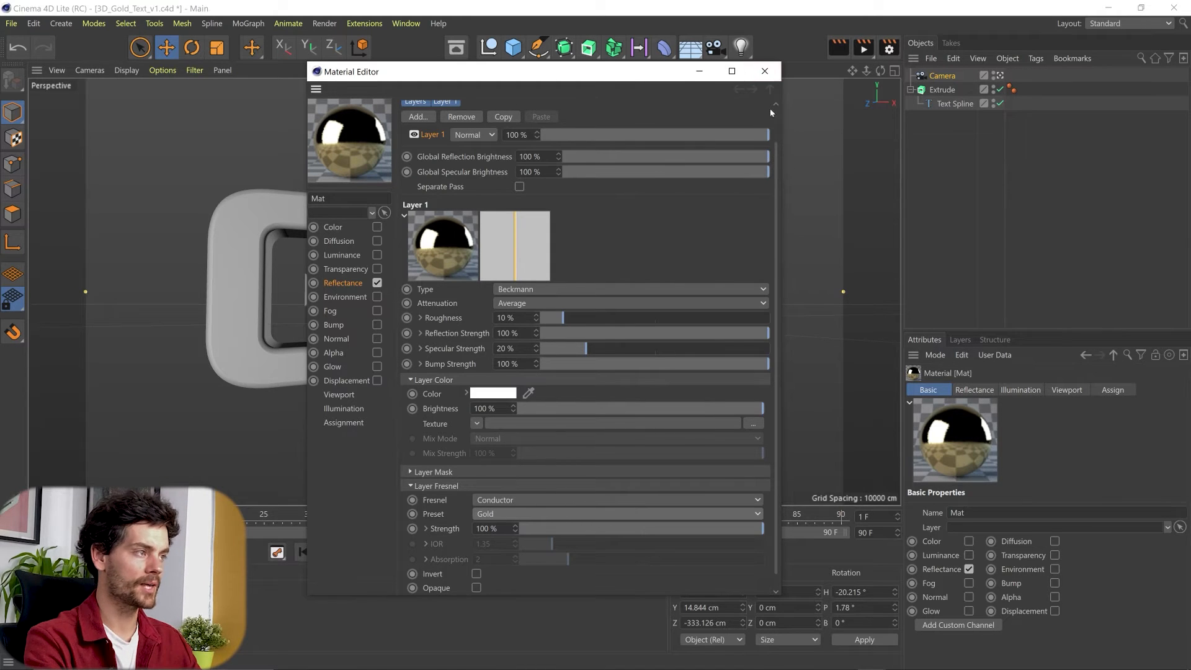
- Close the Material Editor, apply the gold material to the extruded GOLD text and save the project
click(767, 72)
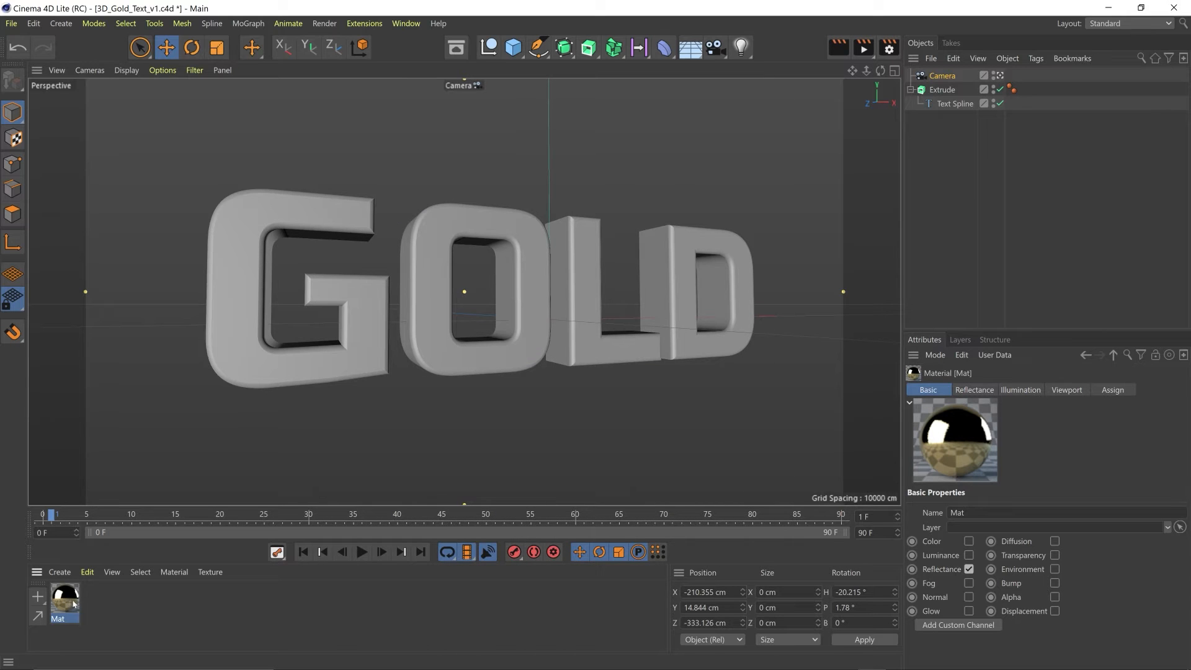
drag(390, 290, 375, 333)
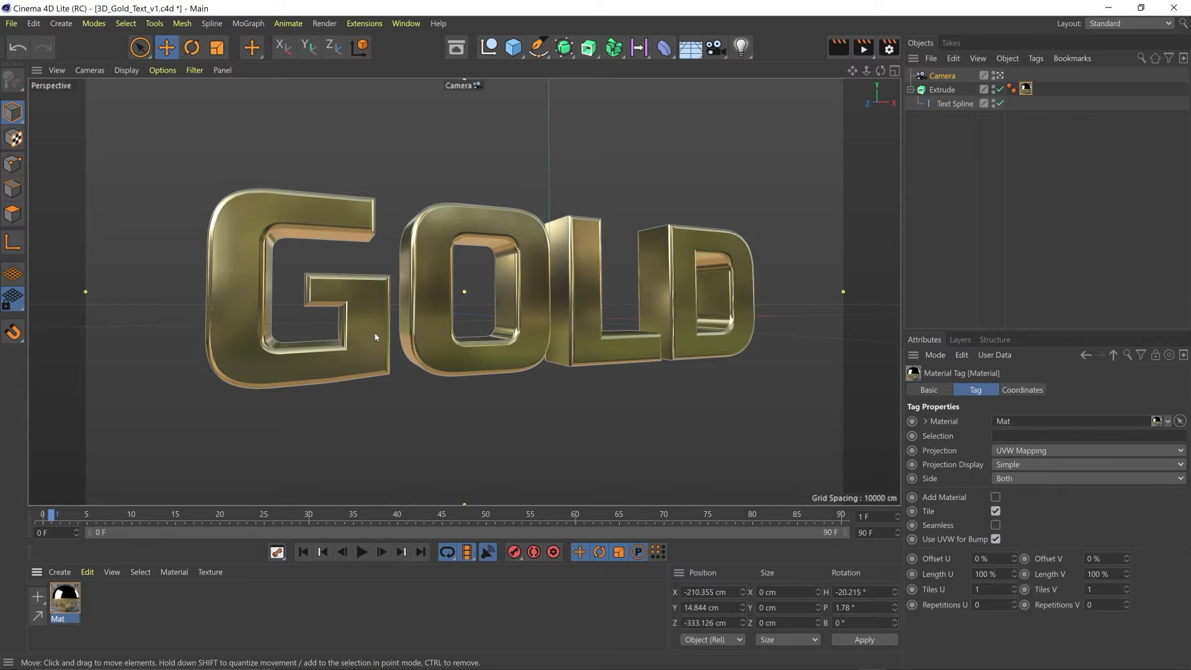
key(ctrl+s)
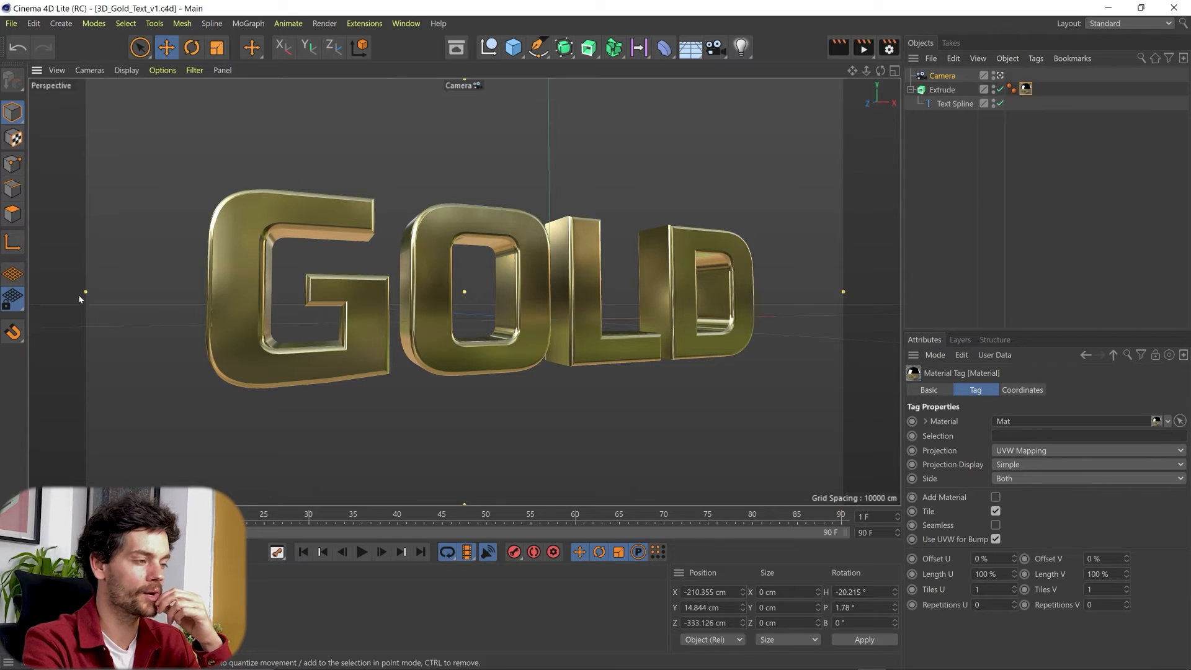
- Enable an Interactive Render Region that covers the whole GOLD text at maximum quality
click(869, 58)
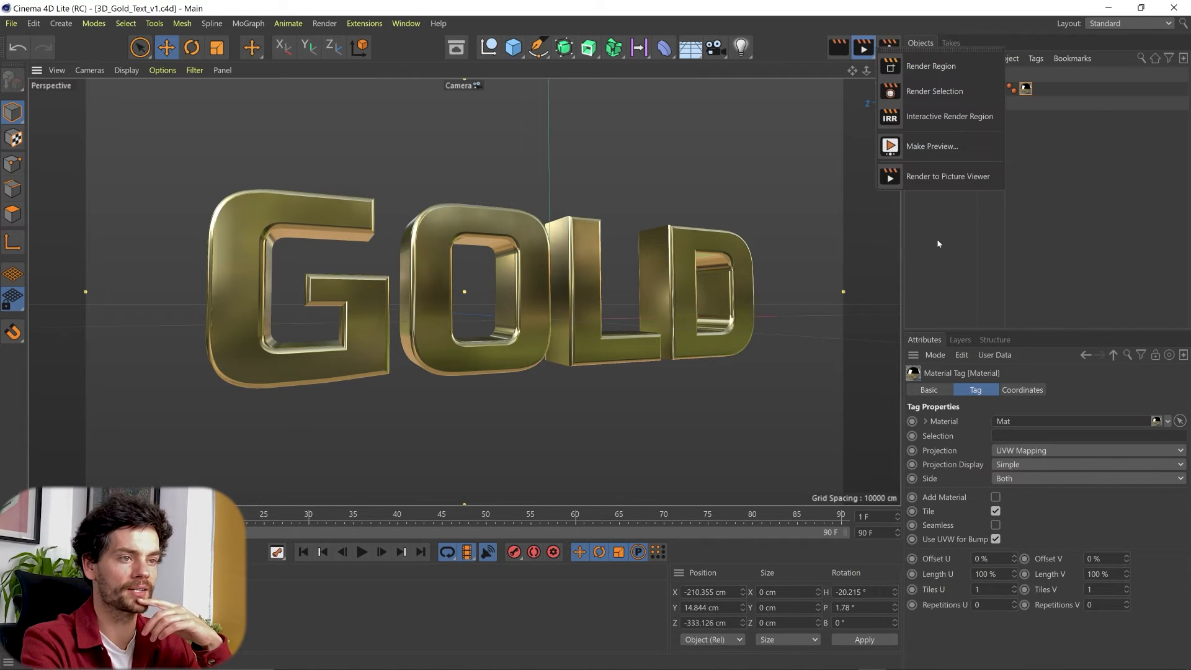
click(924, 248)
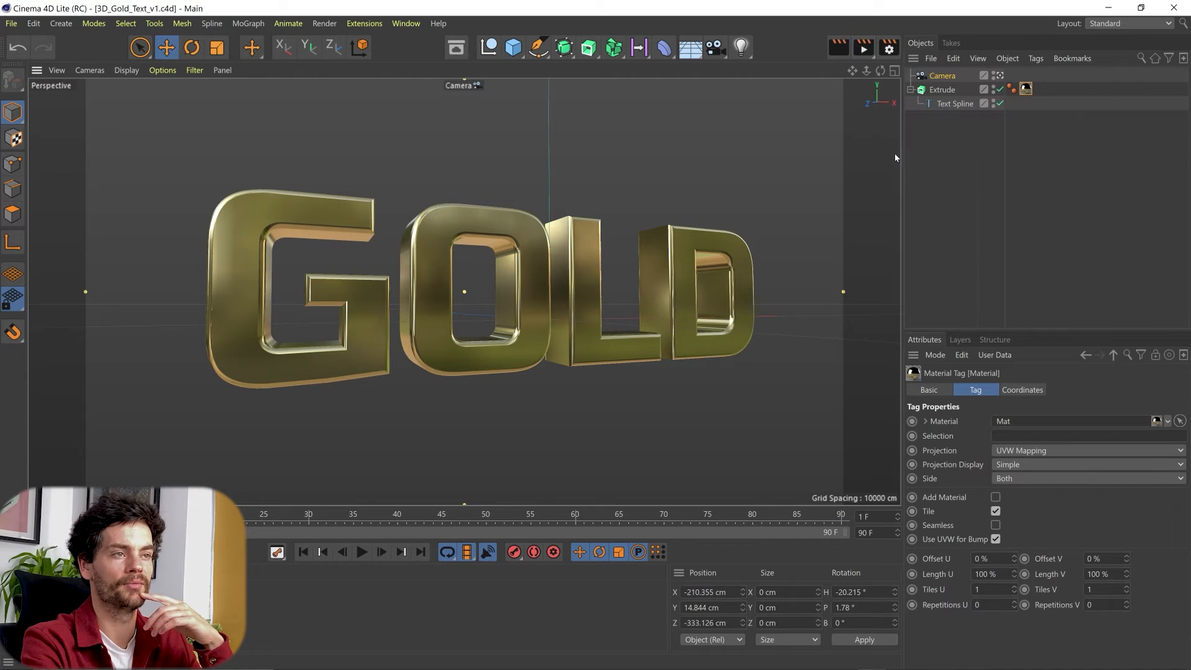
click(871, 57)
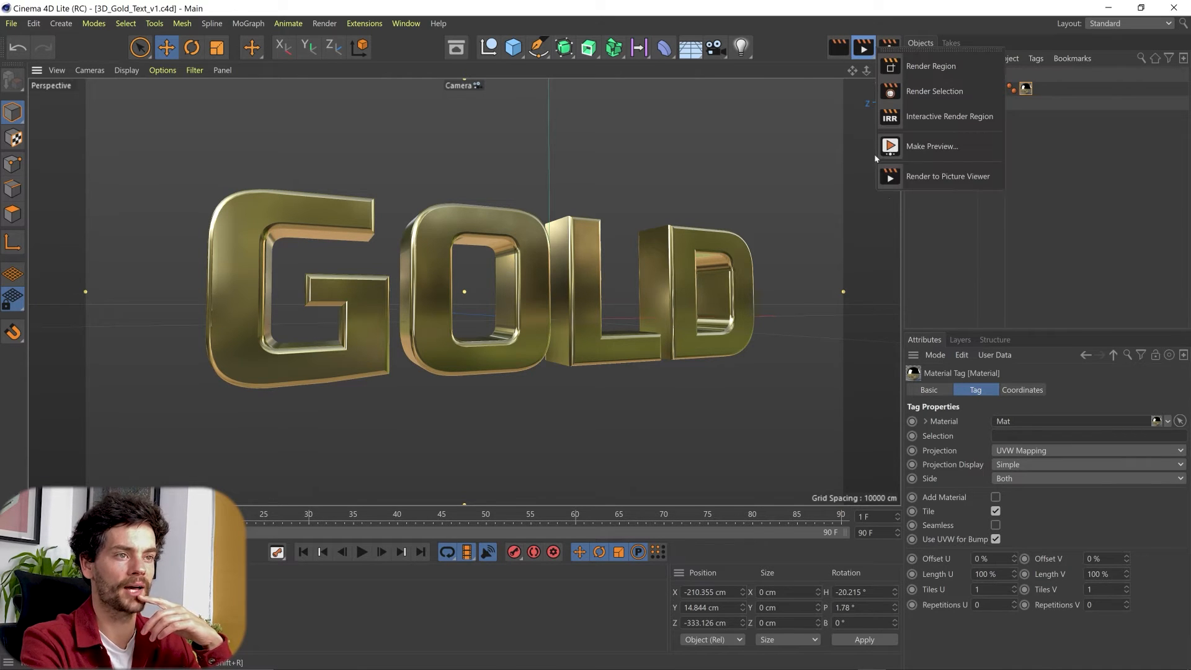
click(936, 121)
drag(682, 184, 859, 122)
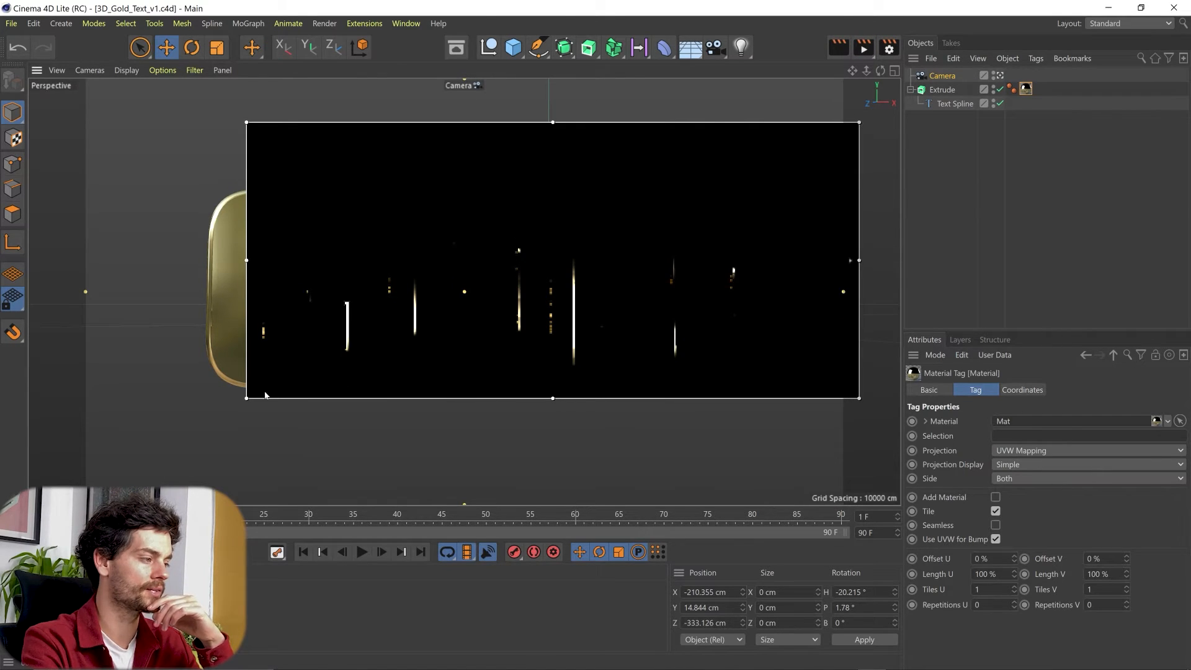
drag(249, 402, 80, 470)
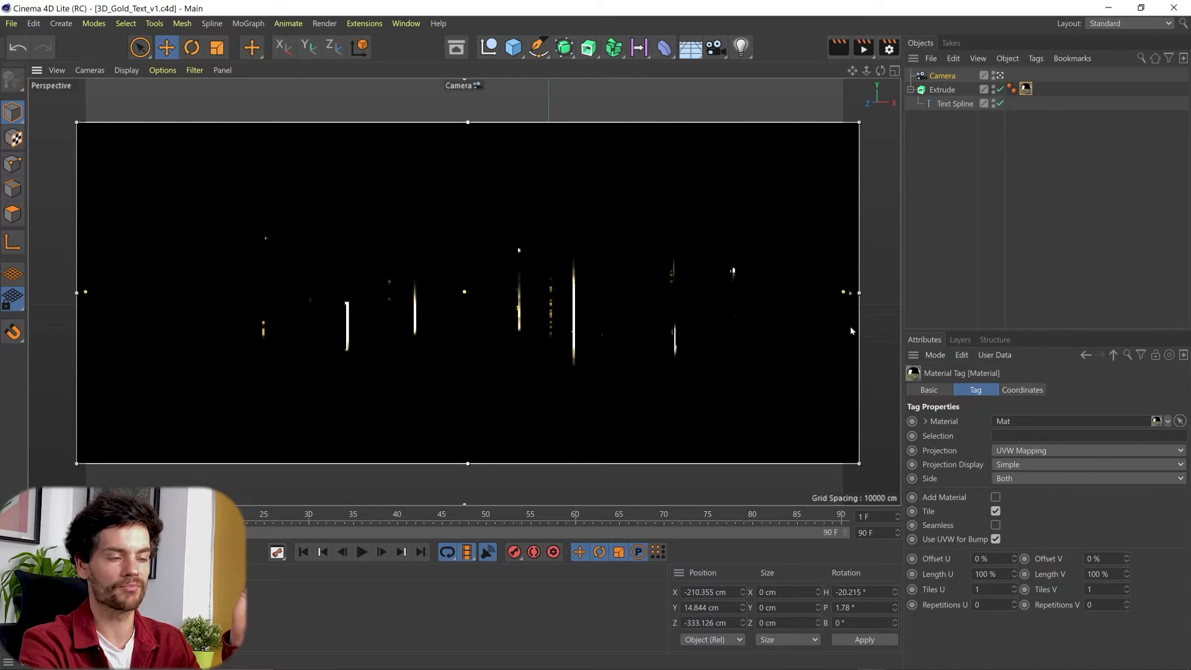
drag(852, 292, 899, 136)
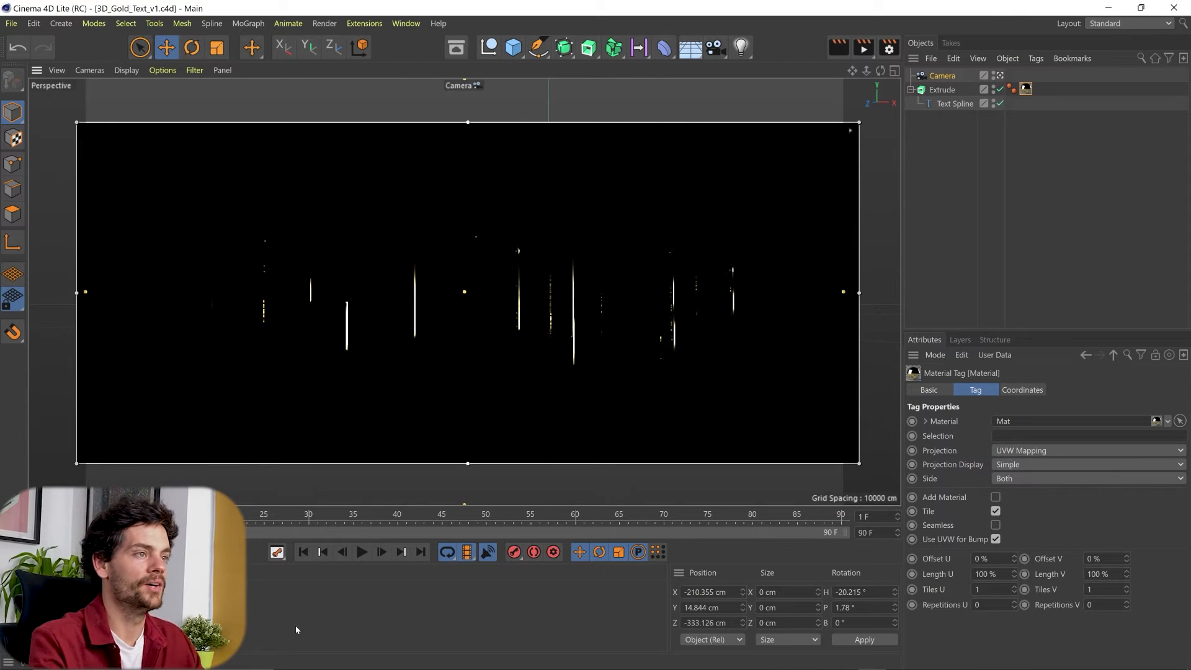
- Add a Sky object to the scene and search the asset library for "hdri"
click(690, 55)
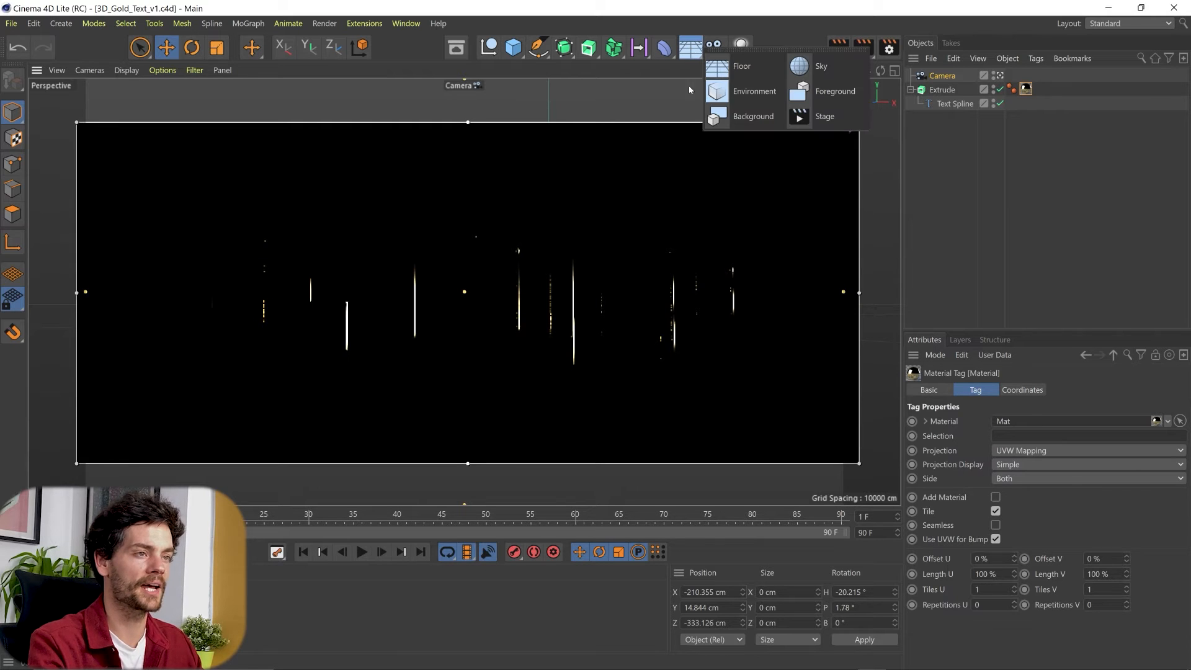
click(819, 74)
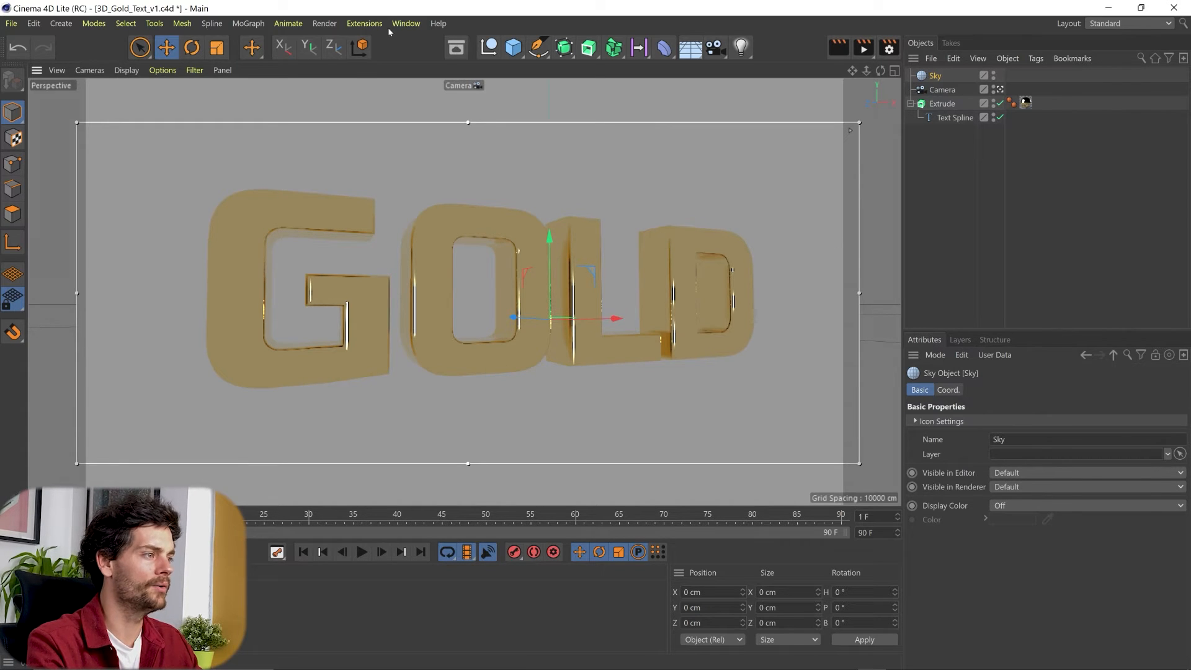
click(405, 23)
click(459, 101)
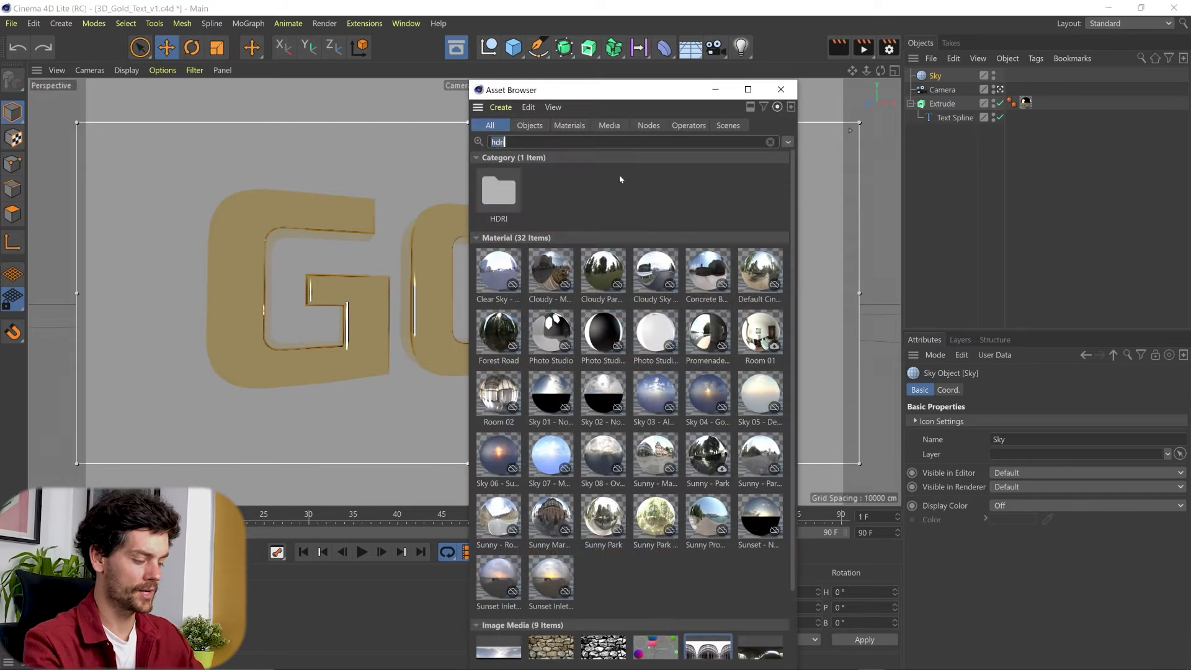
key(BackSpace)
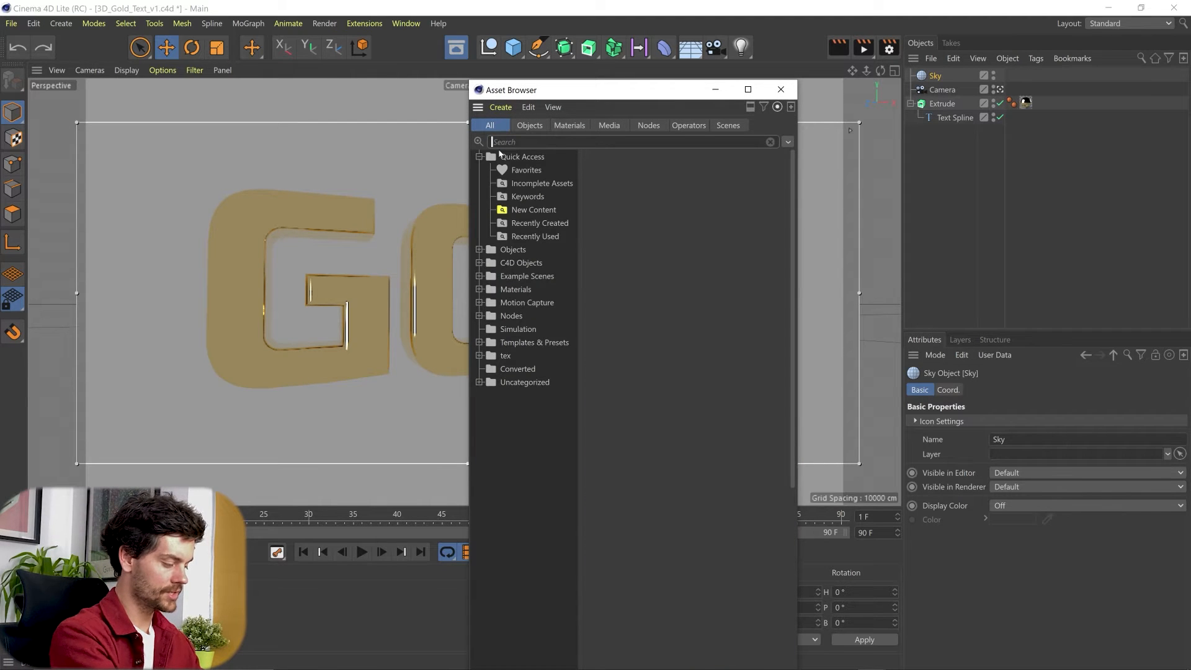
text(hdri)
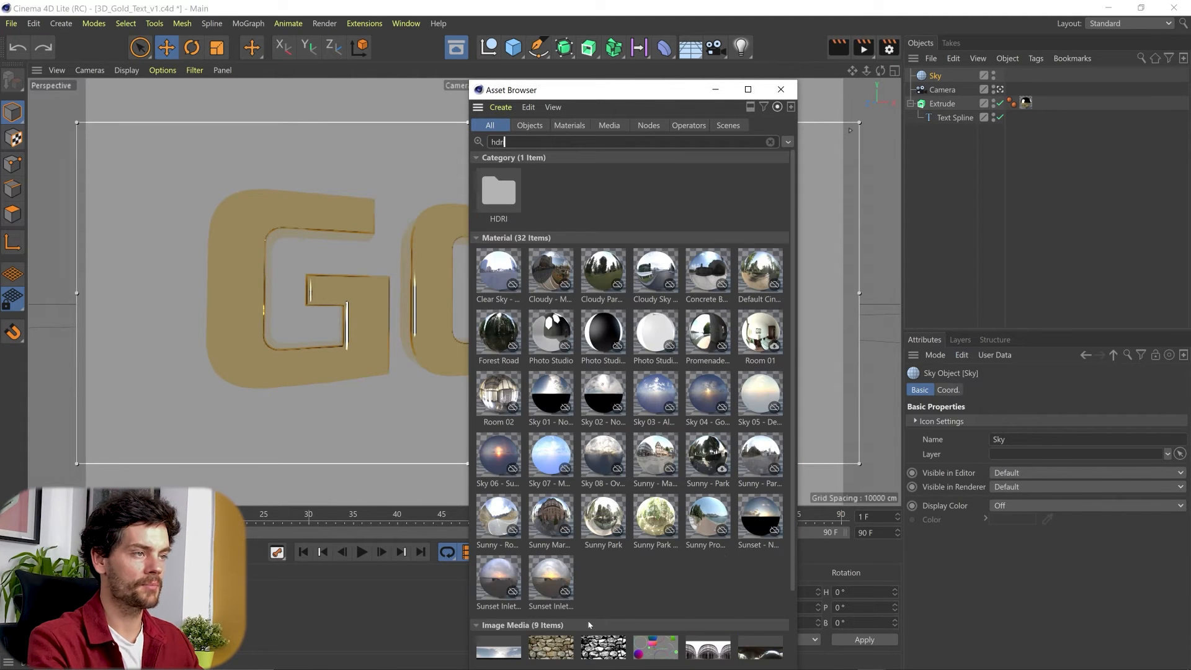
drag(627, 94, 718, 39)
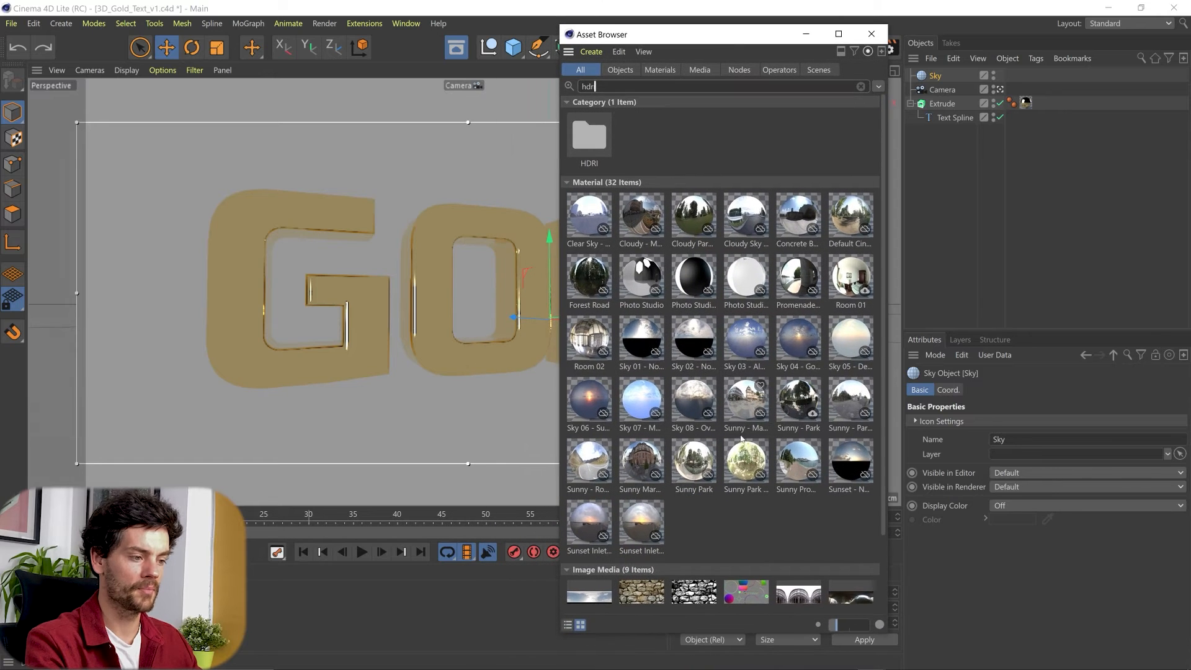
scroll(738, 447, down, 2)
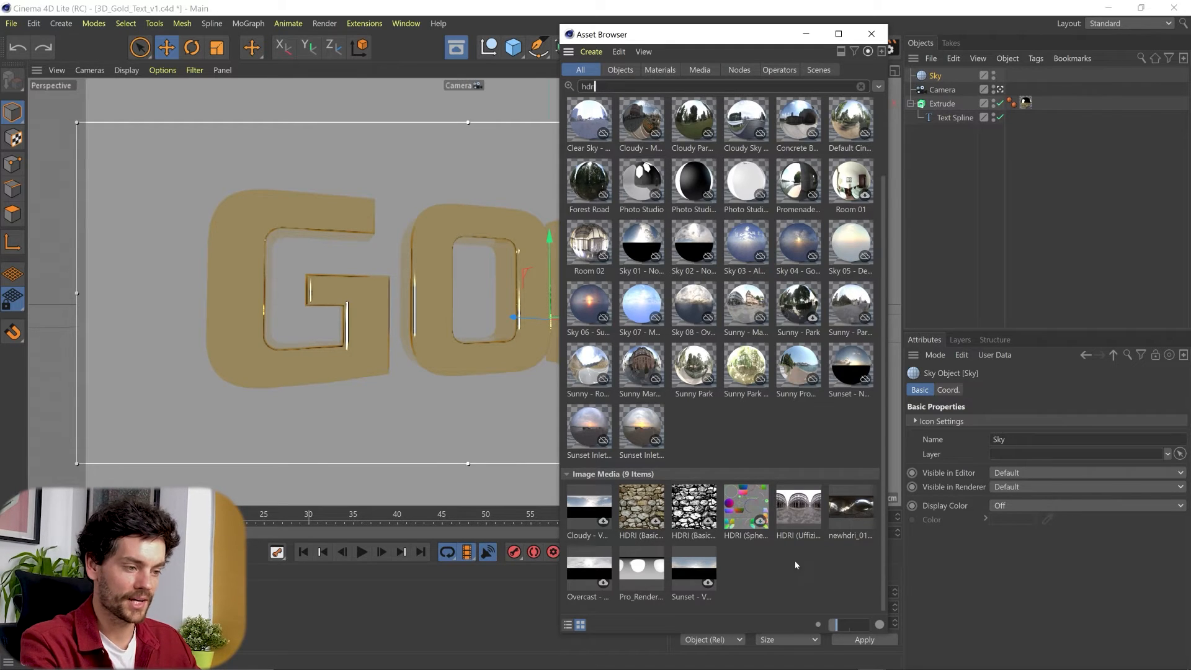
- Apply the HDRI (Uffizi) image to the Sky object and minimize the Asset Browser
drag(799, 516, 803, 466)
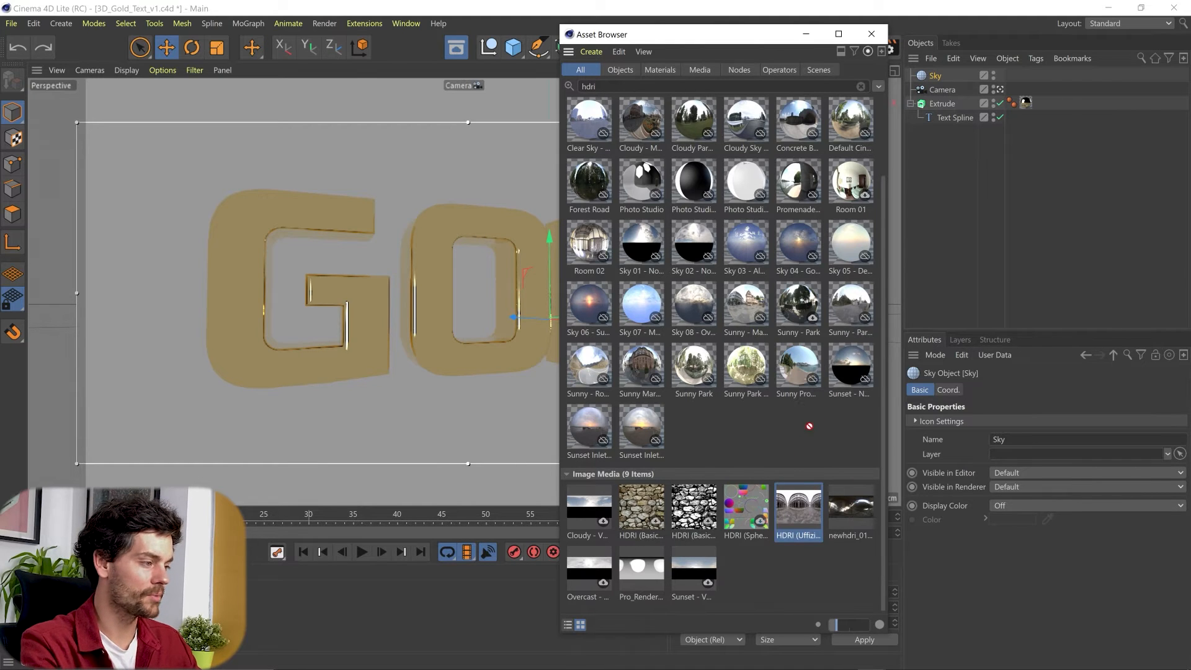
drag(323, 431, 323, 432)
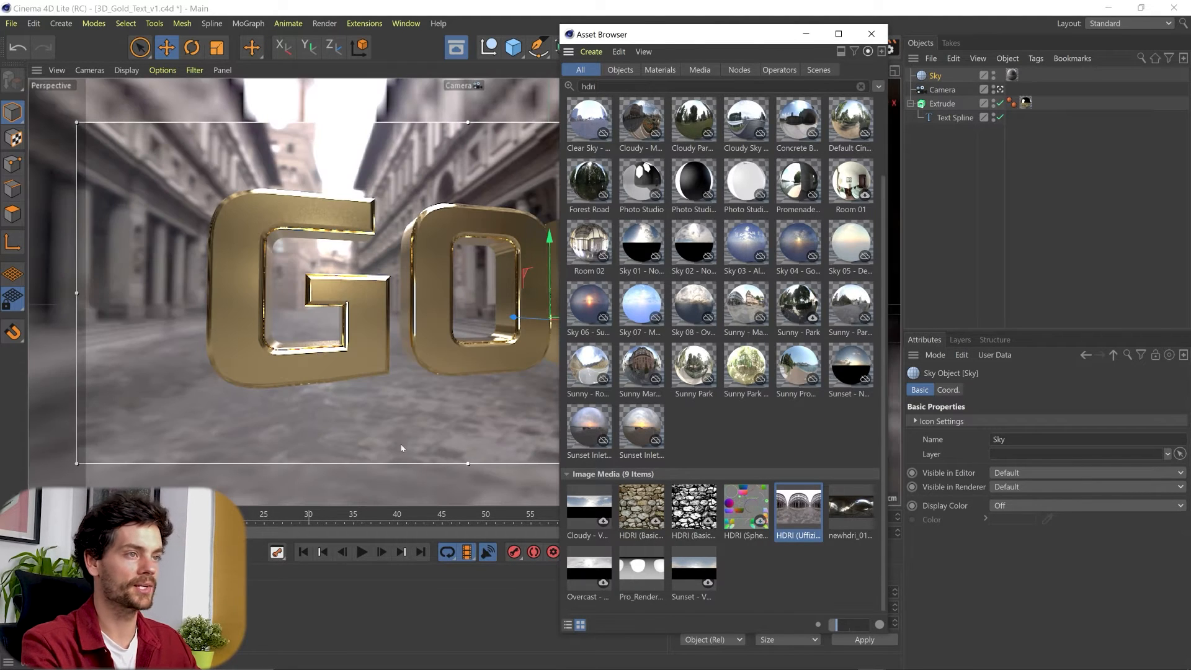
click(807, 34)
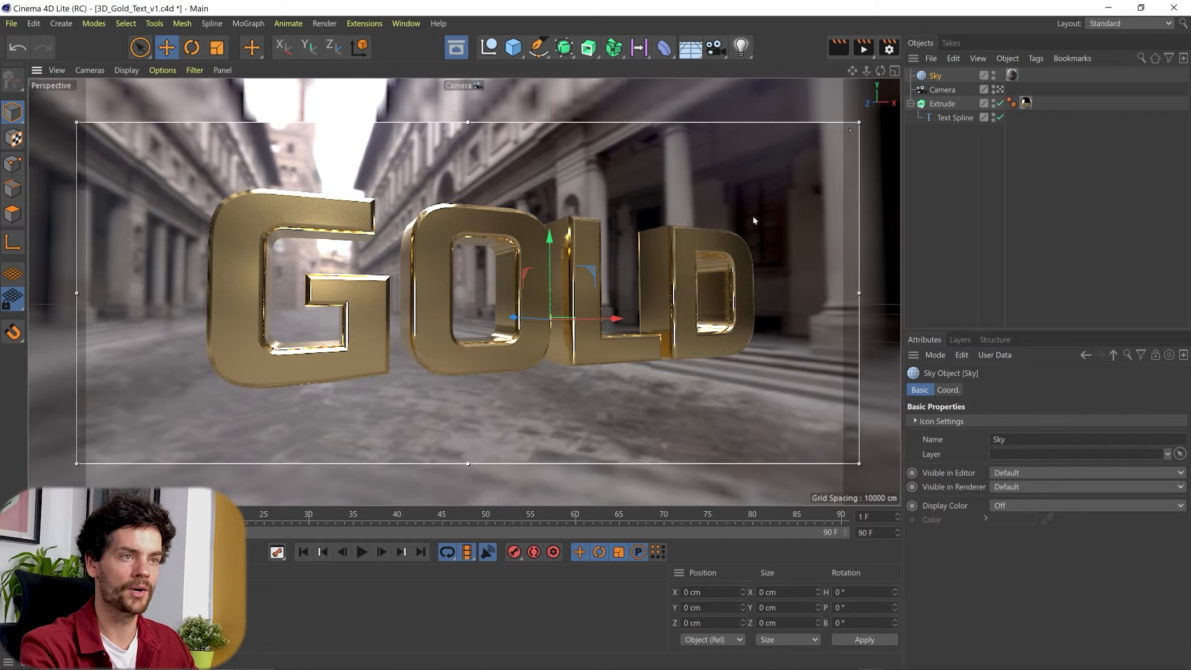
- Add a Compositing tag to the Sky with Seen by Camera disabled, and save the project
right_click(938, 77)
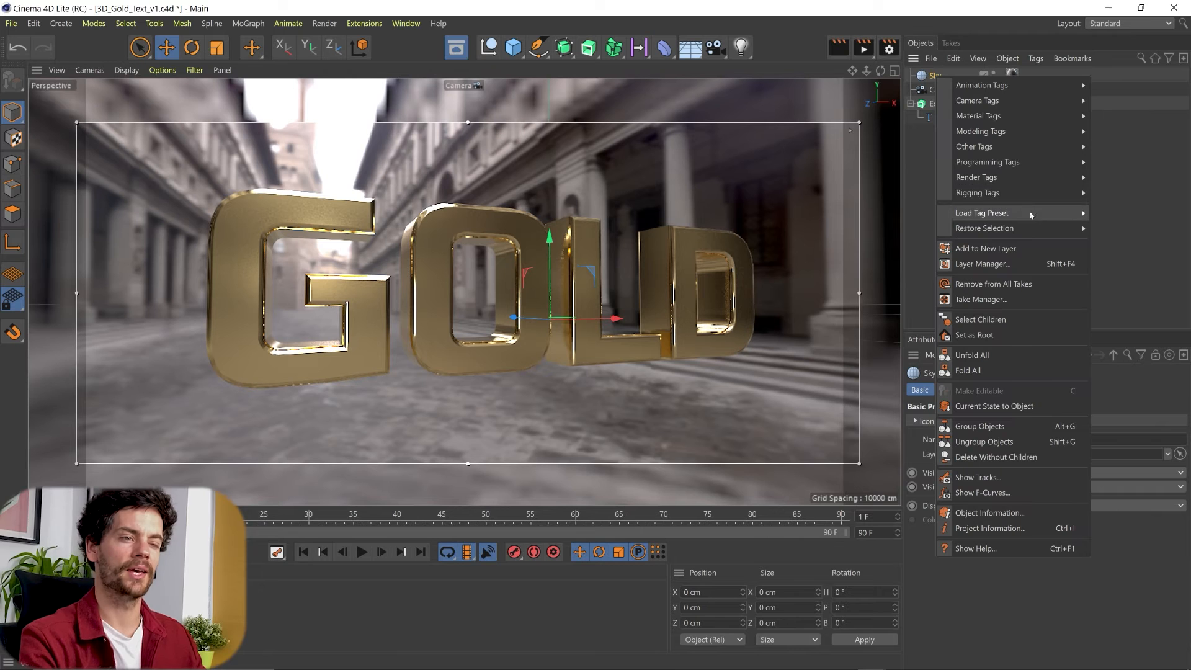
mouse_move(1011, 181)
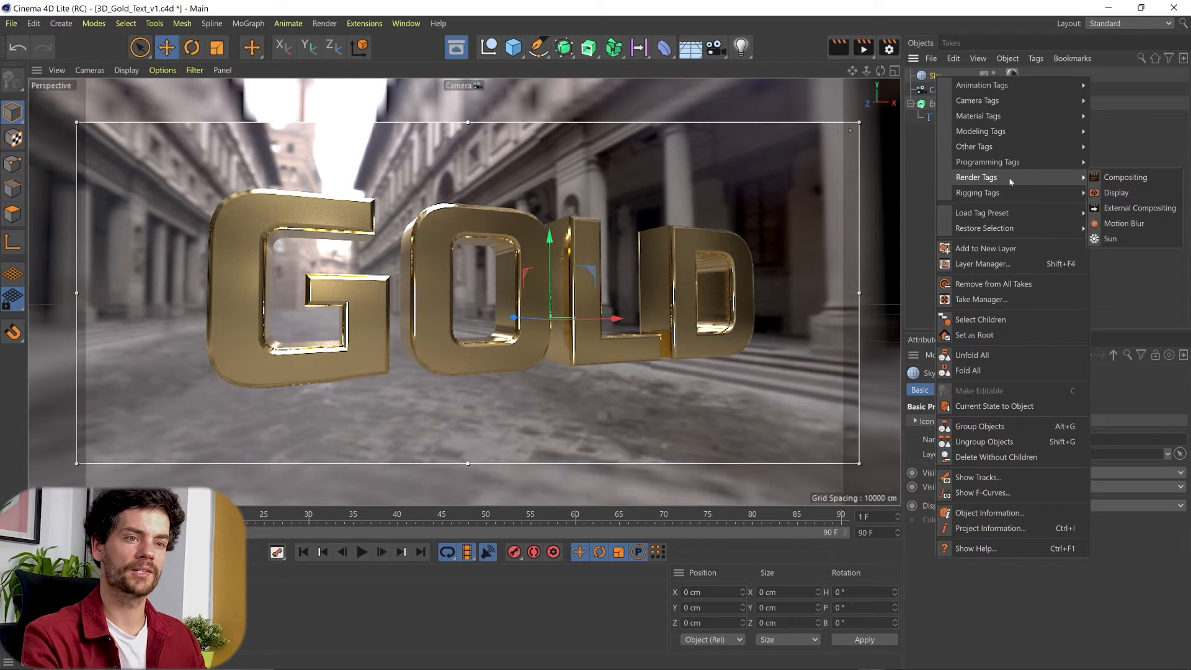
click(1115, 178)
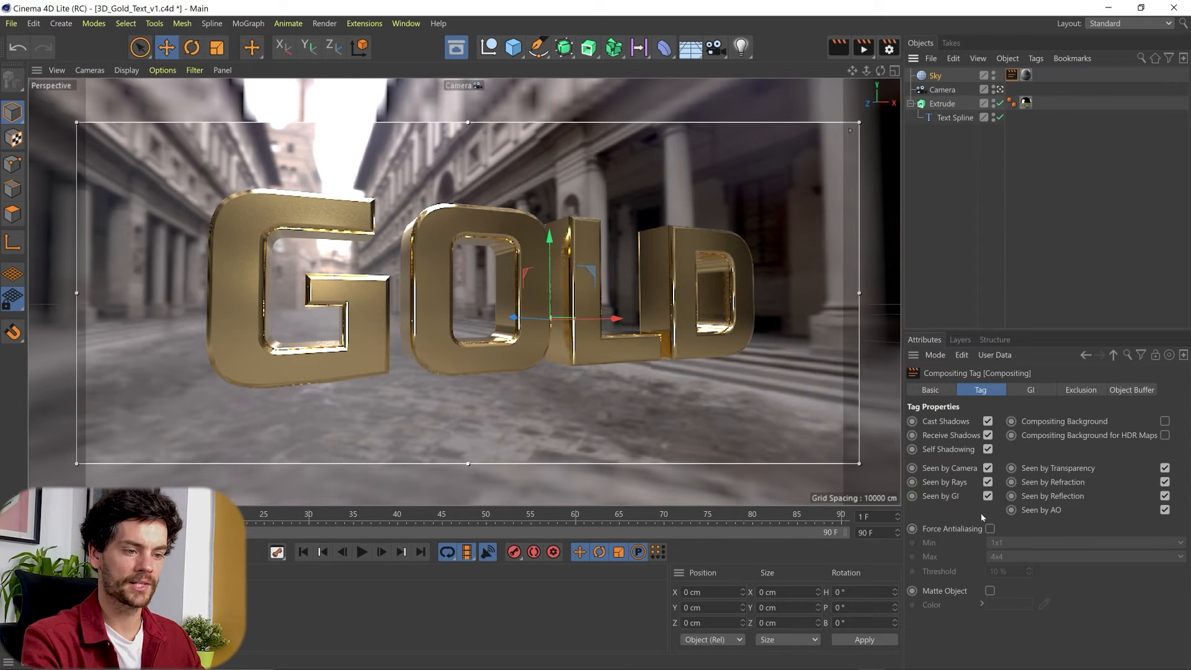
click(988, 468)
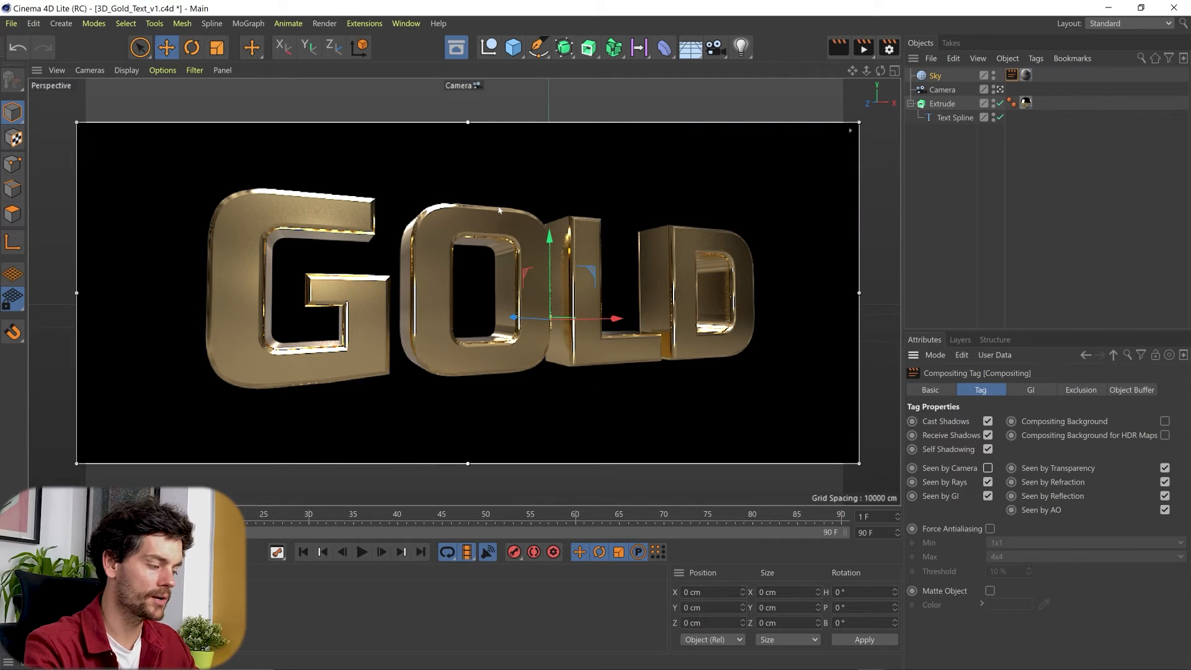
key(ctrl+s)
- Switch to After Effects and create a new composition from 3D_Gold_Text_v1.c4d
mouse_move(871, 663)
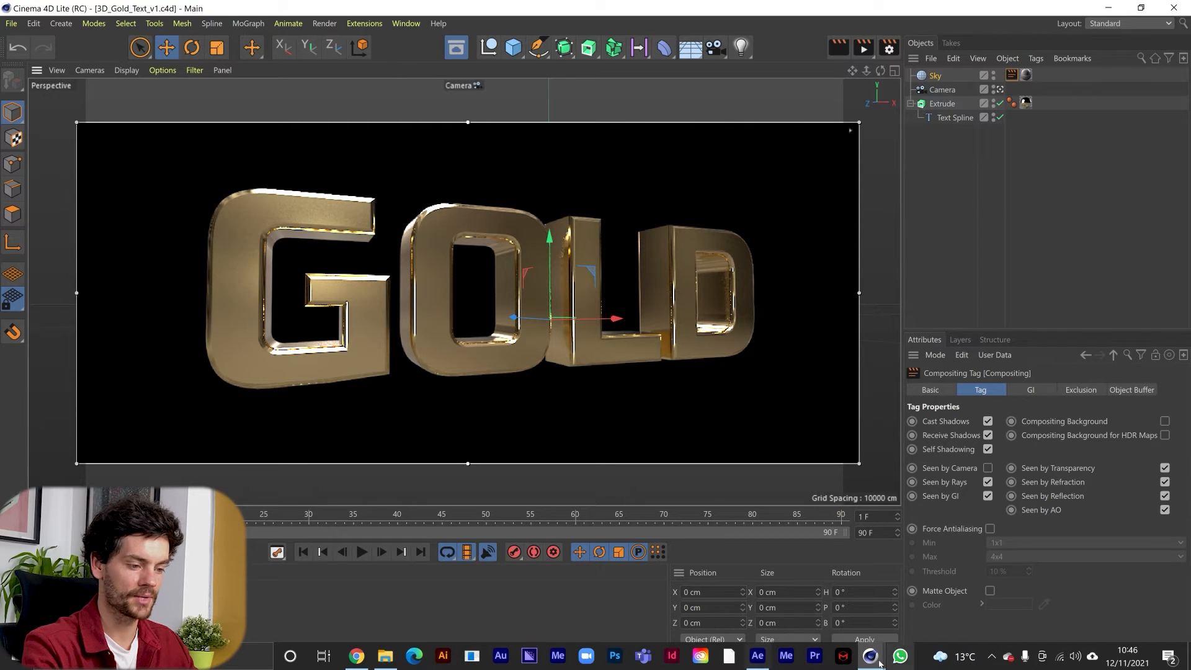
click(756, 657)
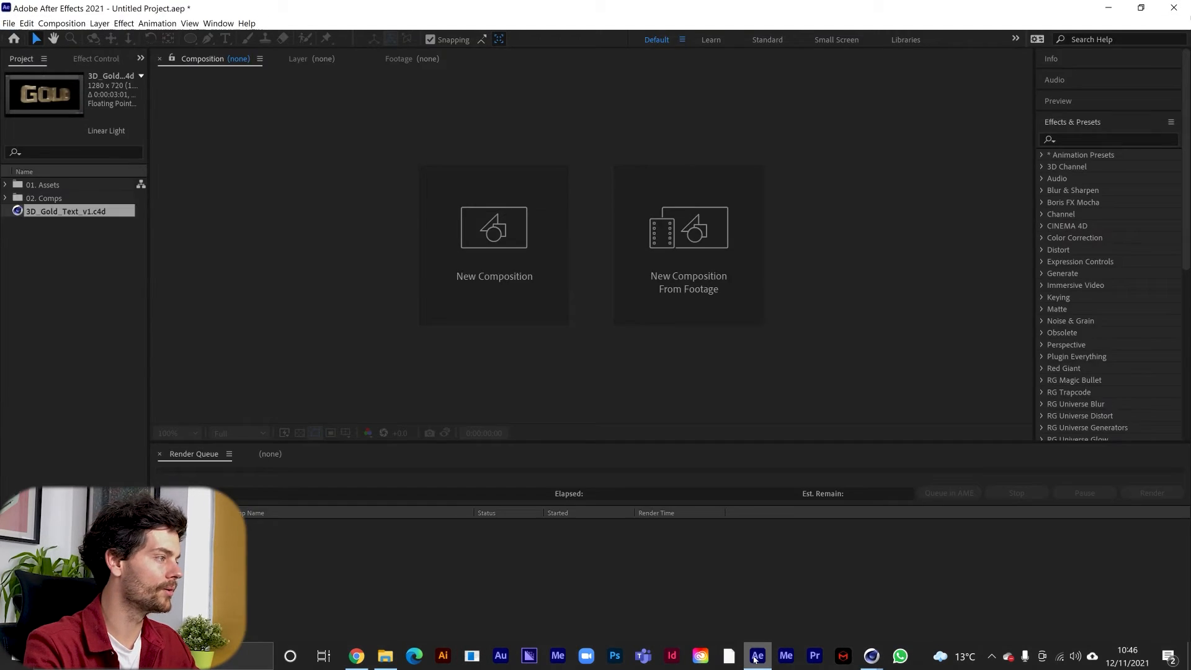
click(58, 212)
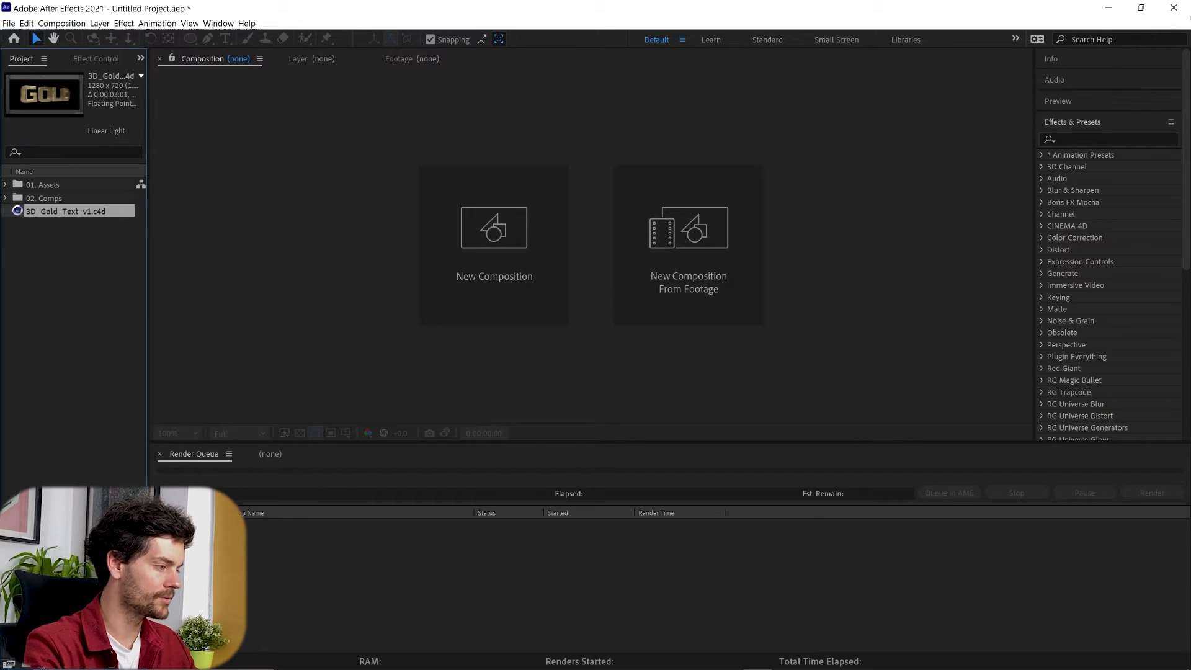
drag(57, 211, 385, 508)
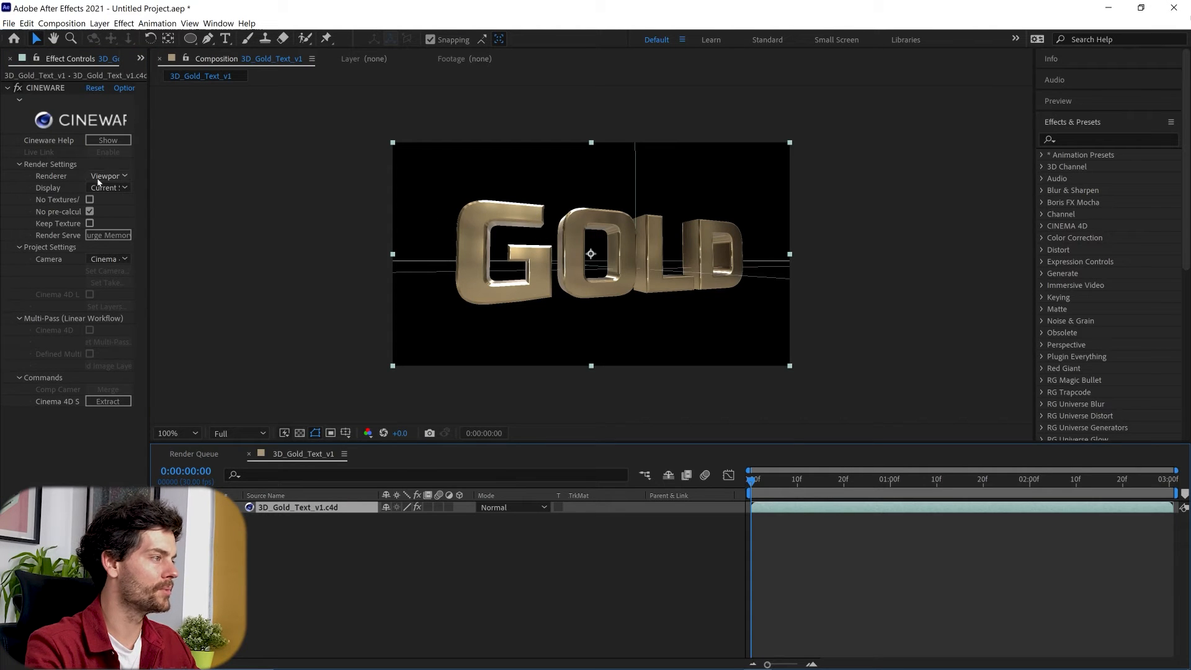
- Widen the effect controls area and set the Cineware renderer to Current
drag(155, 187, 233, 187)
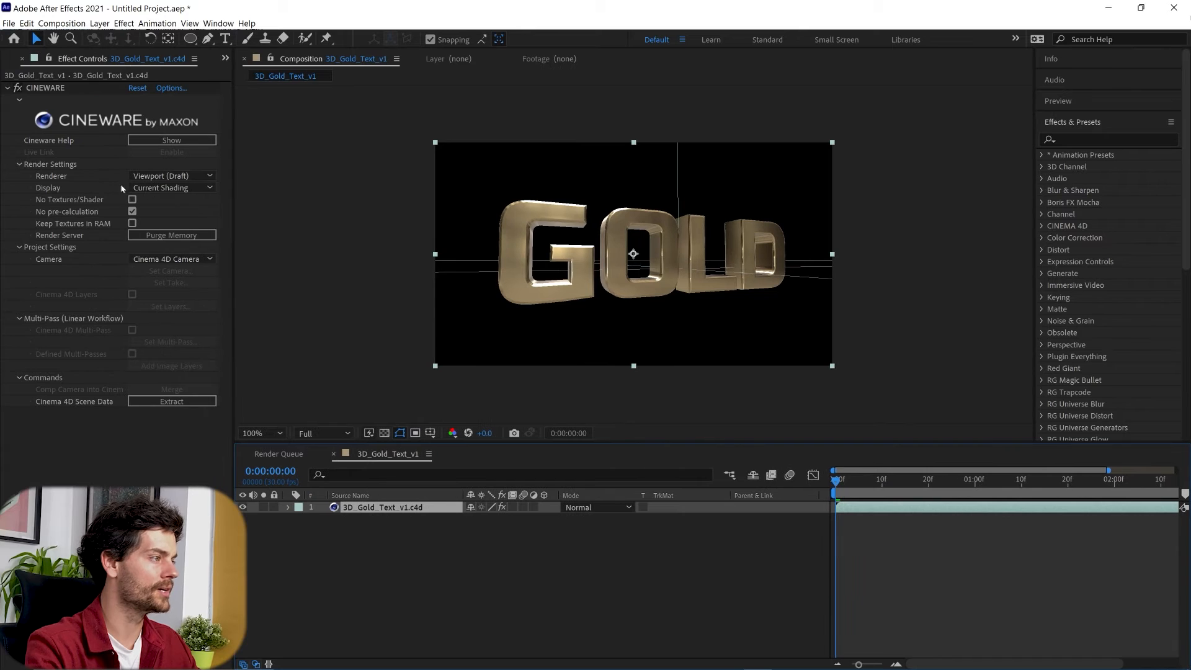
click(171, 177)
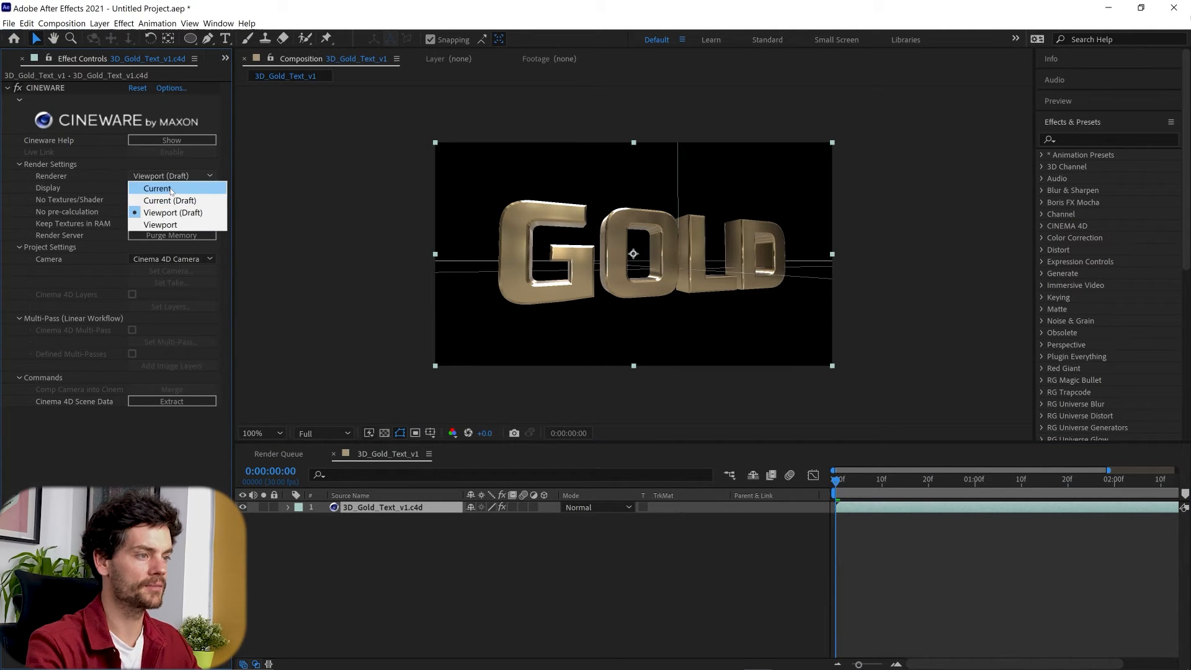
click(172, 189)
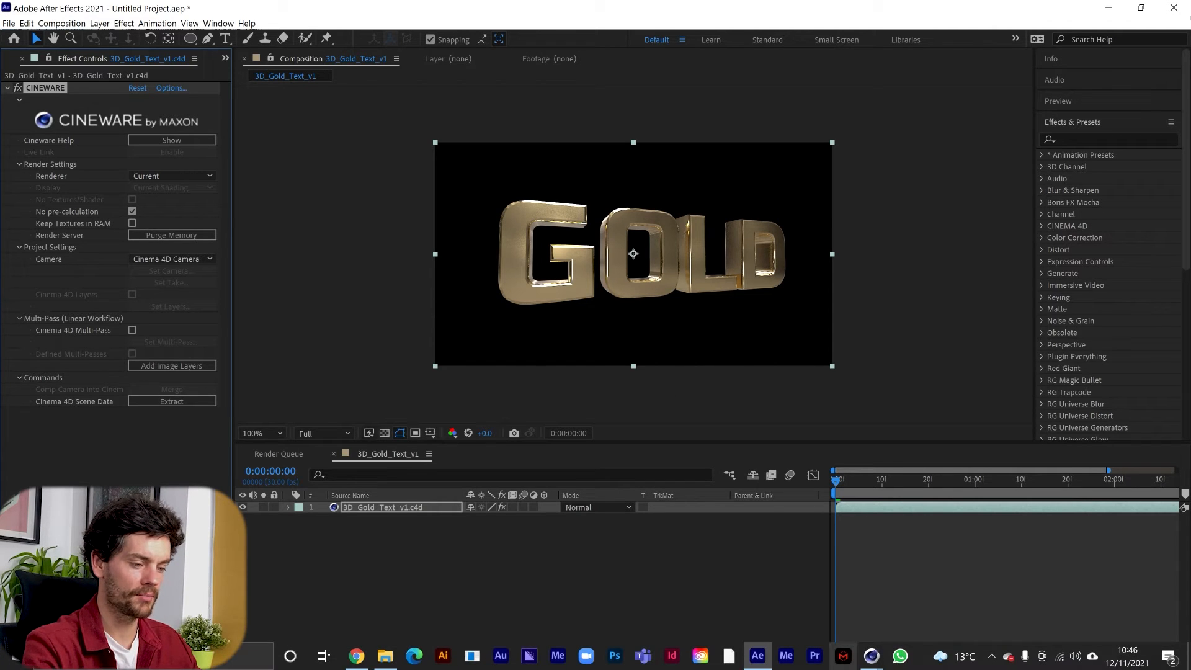
- Switch to Cinema 4D, set the render output size to 1920 x 1080 pixels, and save the project
click(870, 656)
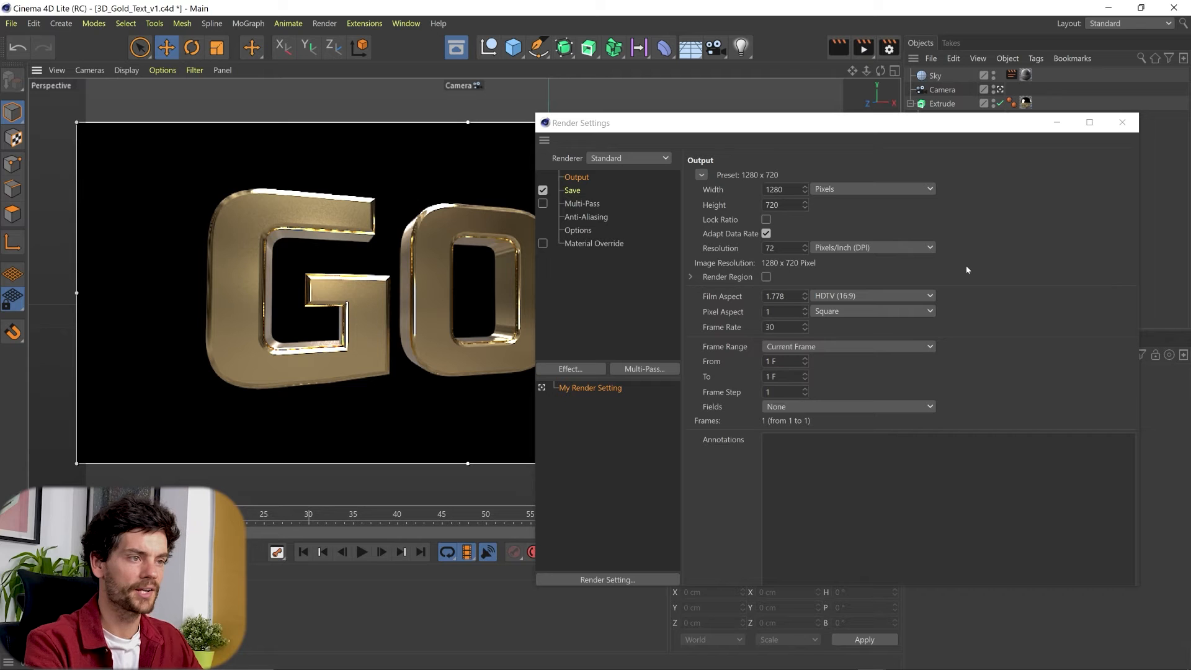
double_click(773, 190)
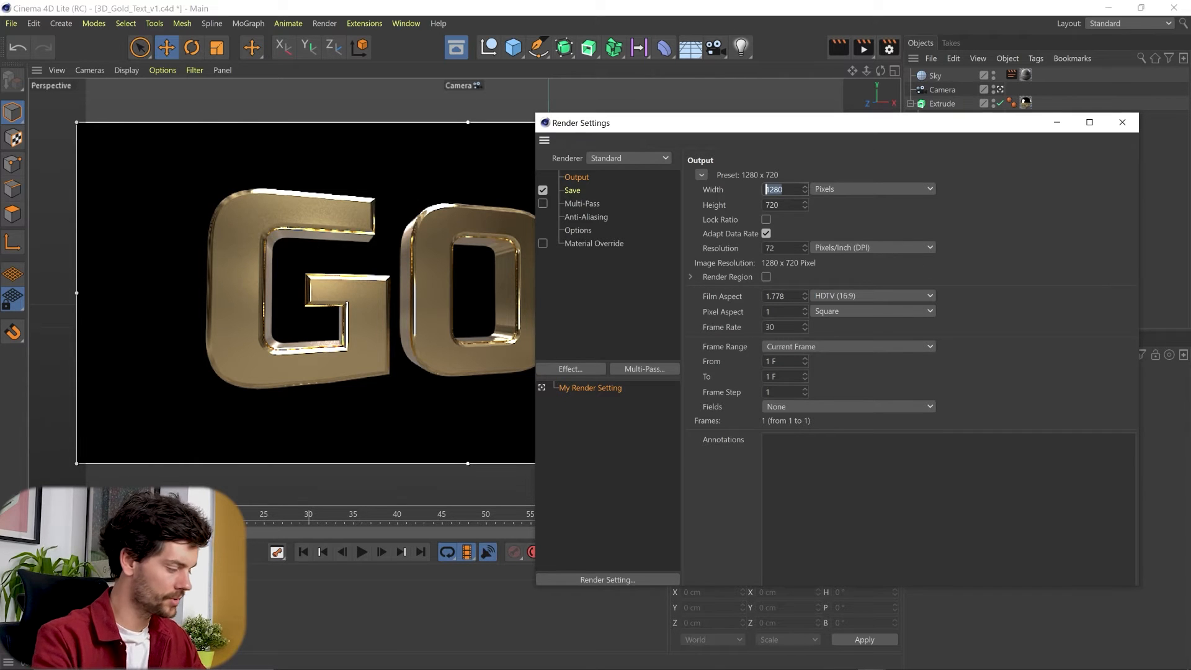
text(1920)
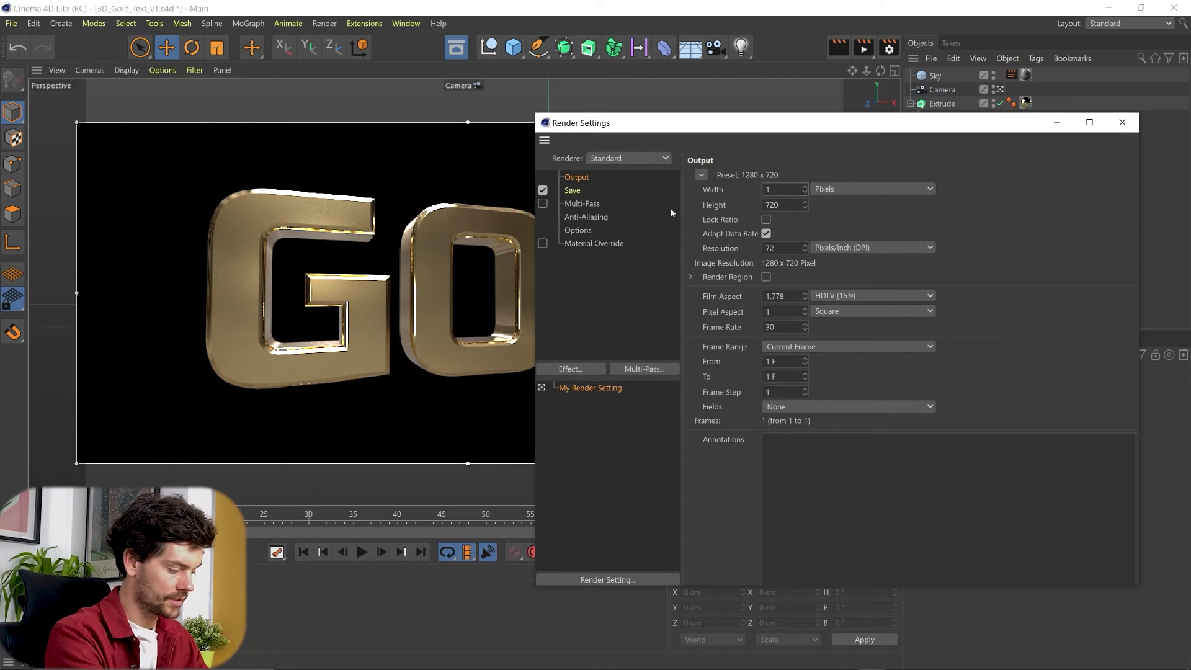
key(Tab)
text(80)
key(Return)
click(1122, 122)
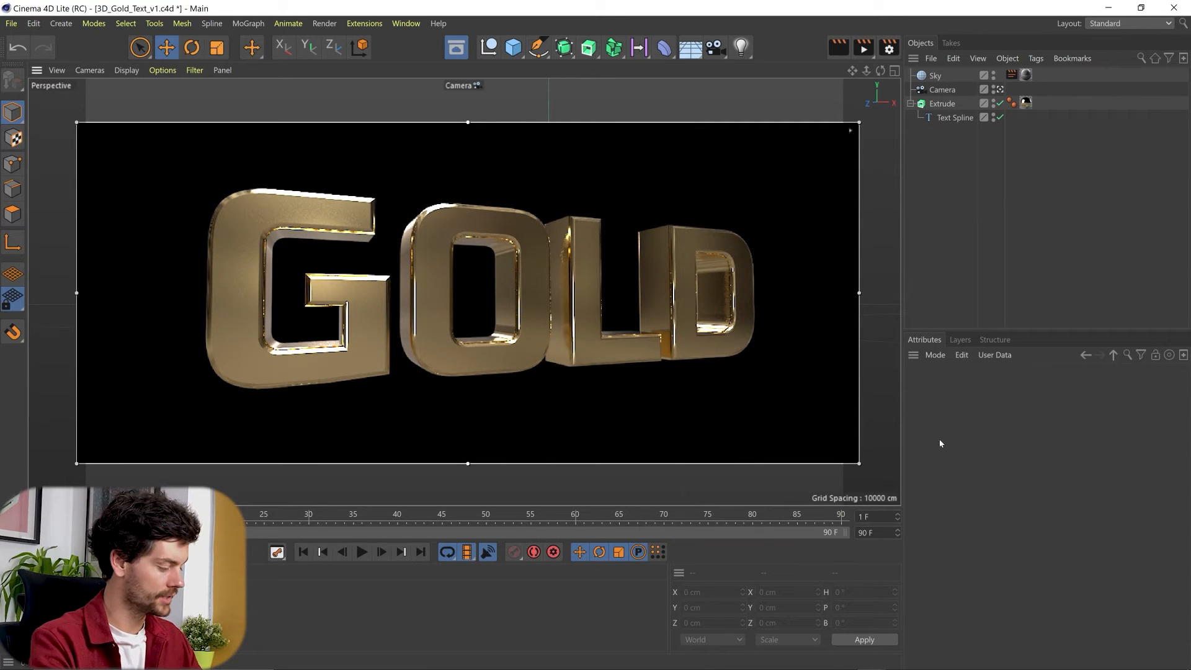
key(ctrl+s)
- Switch to After Effects and check the frame size in the settings of composition 3D_Gold_Text_v2
key(alt+Tab)
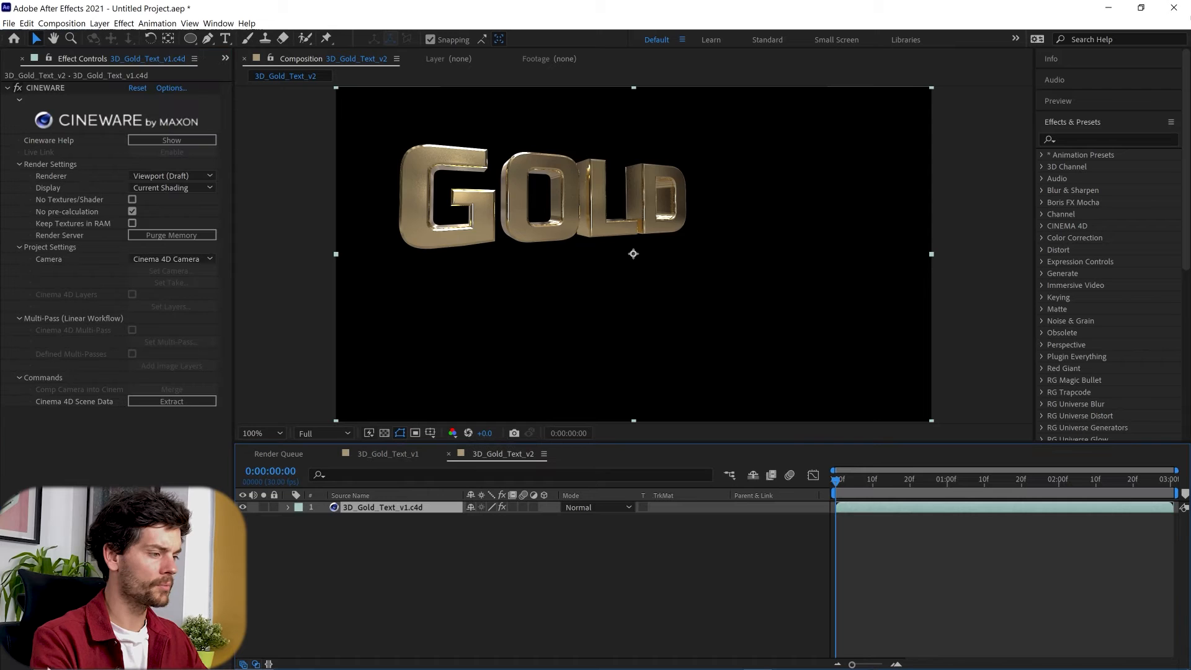
key(ctrl+k)
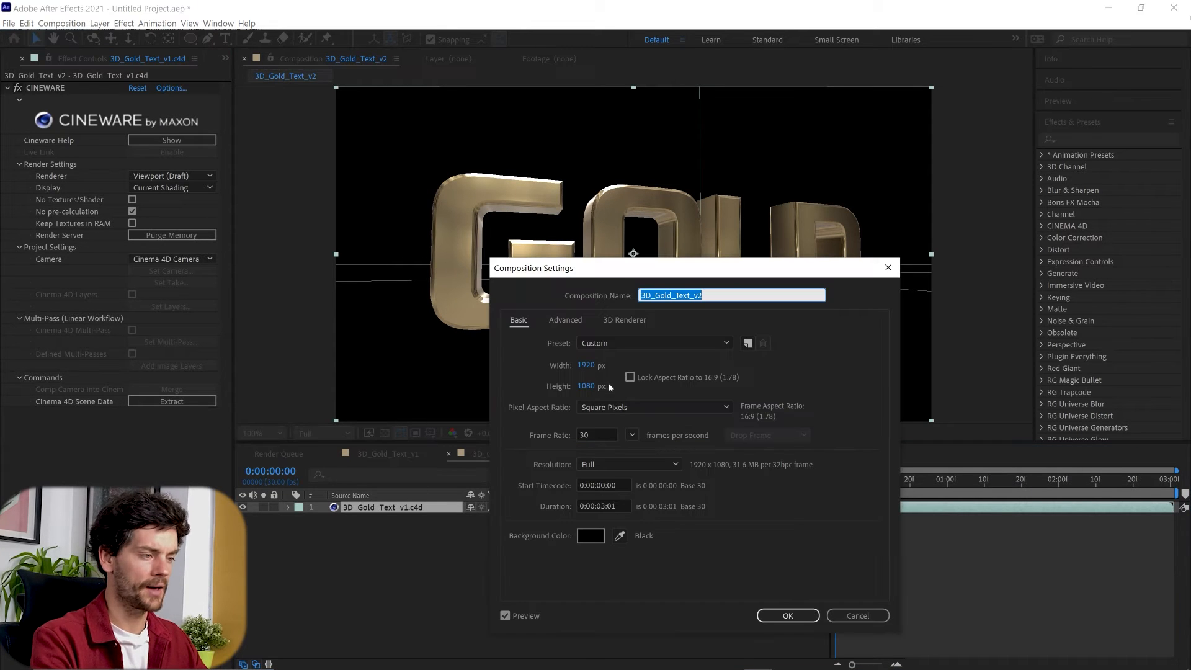
click(787, 615)
- Return to Cinema 4D, leave the scene camera for an orbited default view, and turn off the Interactive Render Region
key(alt+Tab)
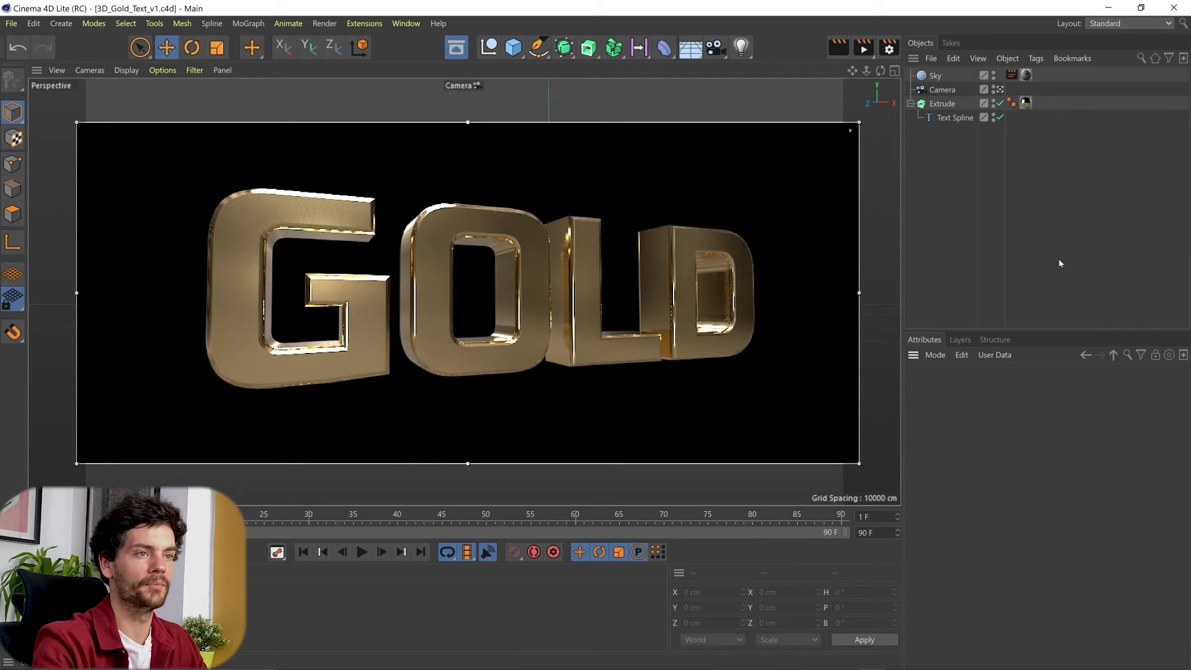
click(941, 91)
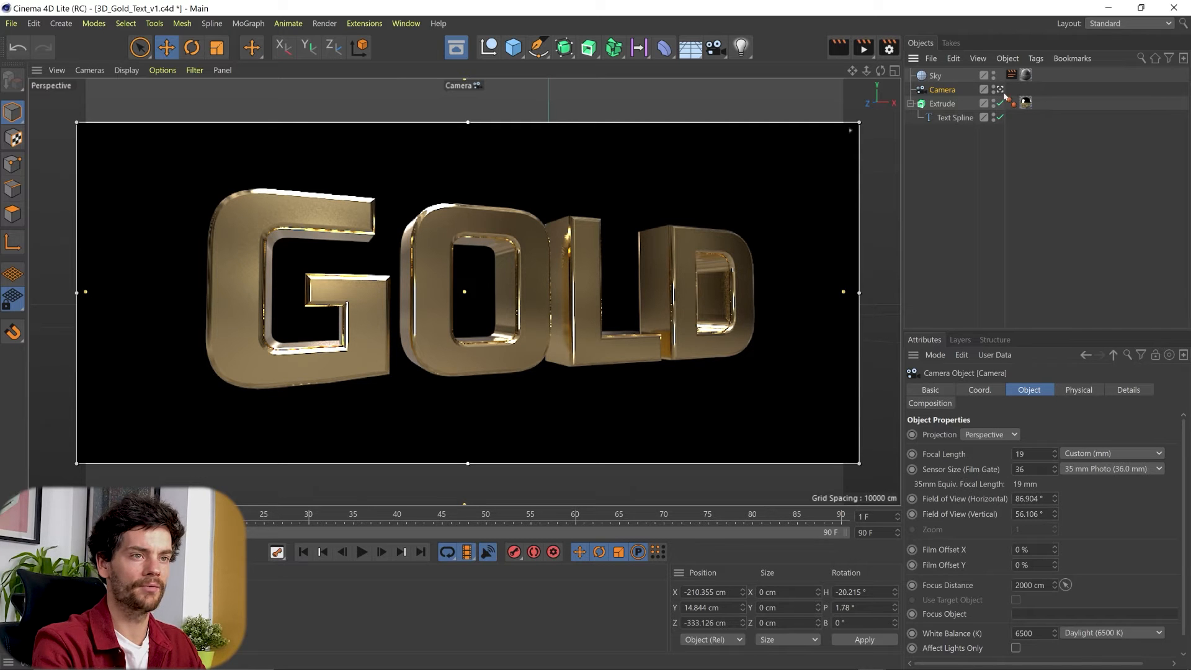
click(999, 90)
alt+drag(682, 298, 605, 300)
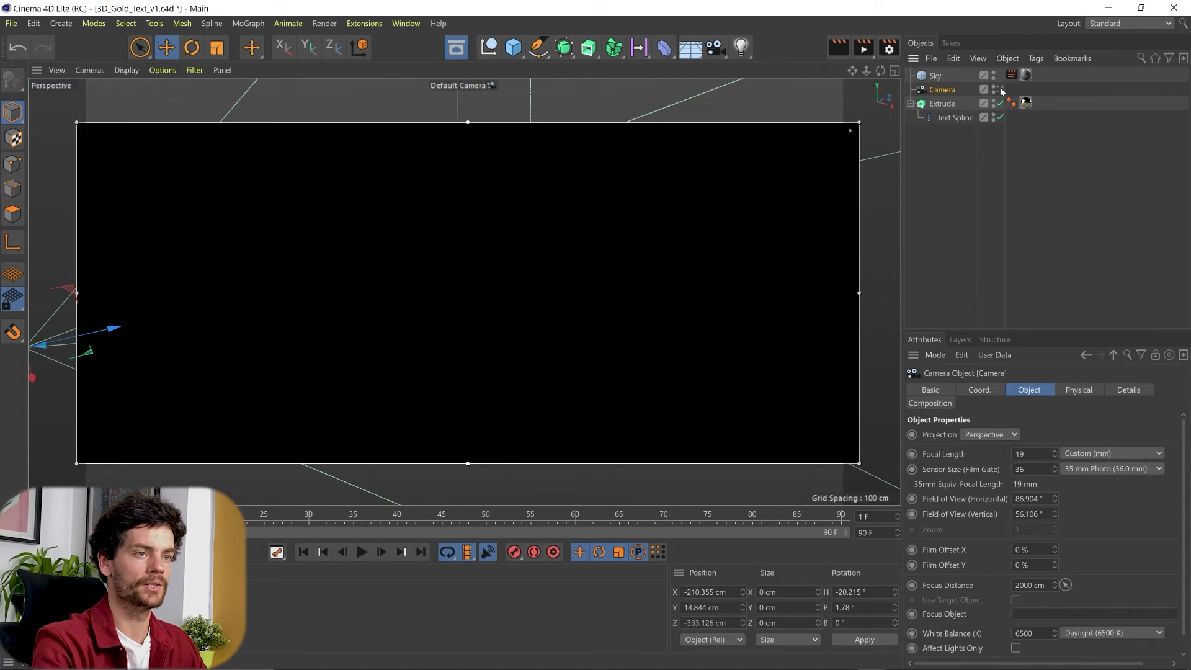
click(863, 47)
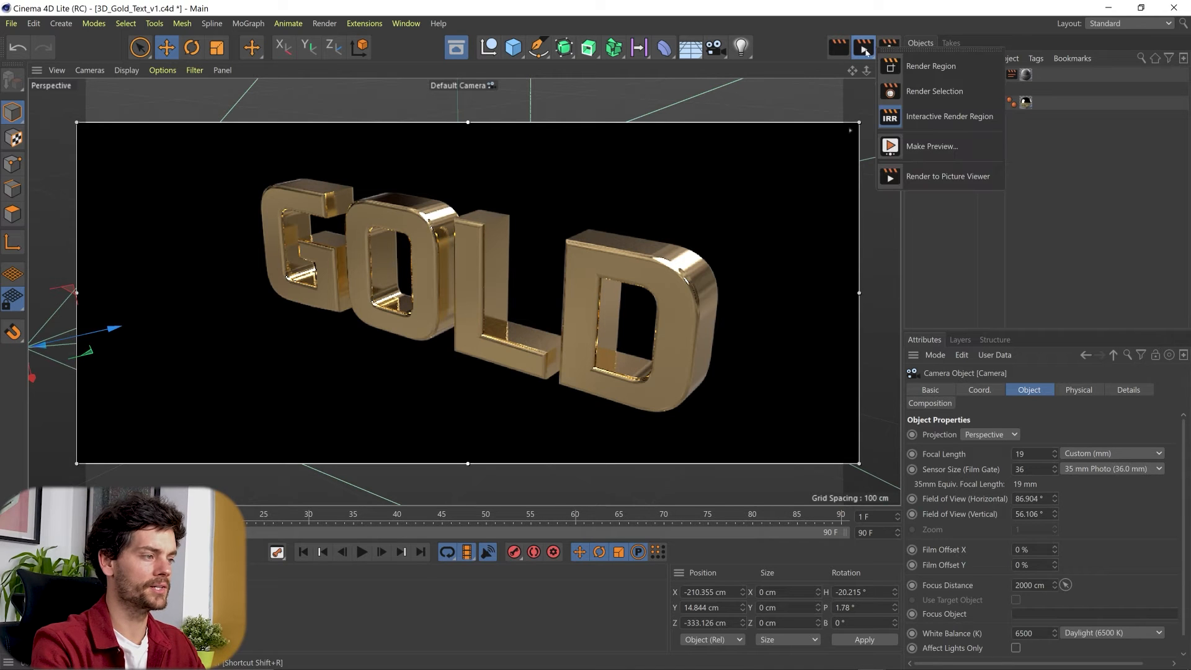
click(936, 119)
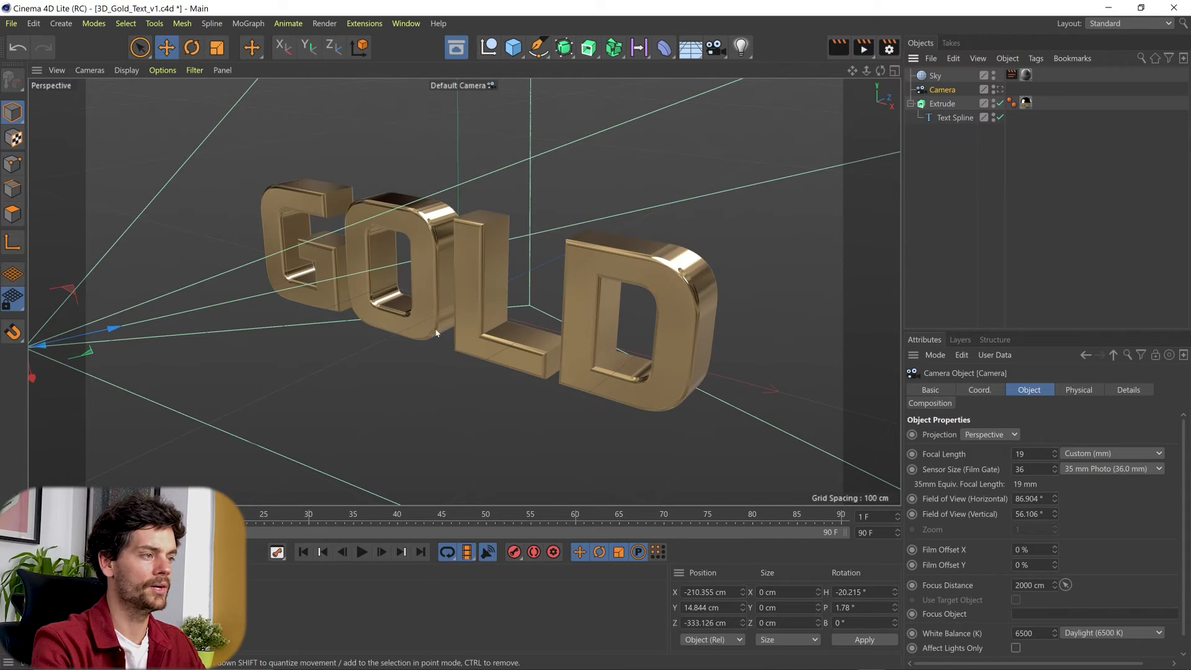
- Add a Plane under the text and enlarge it to about 2349 cm wide and 3271 cm high
scroll(501, 282, down, 5)
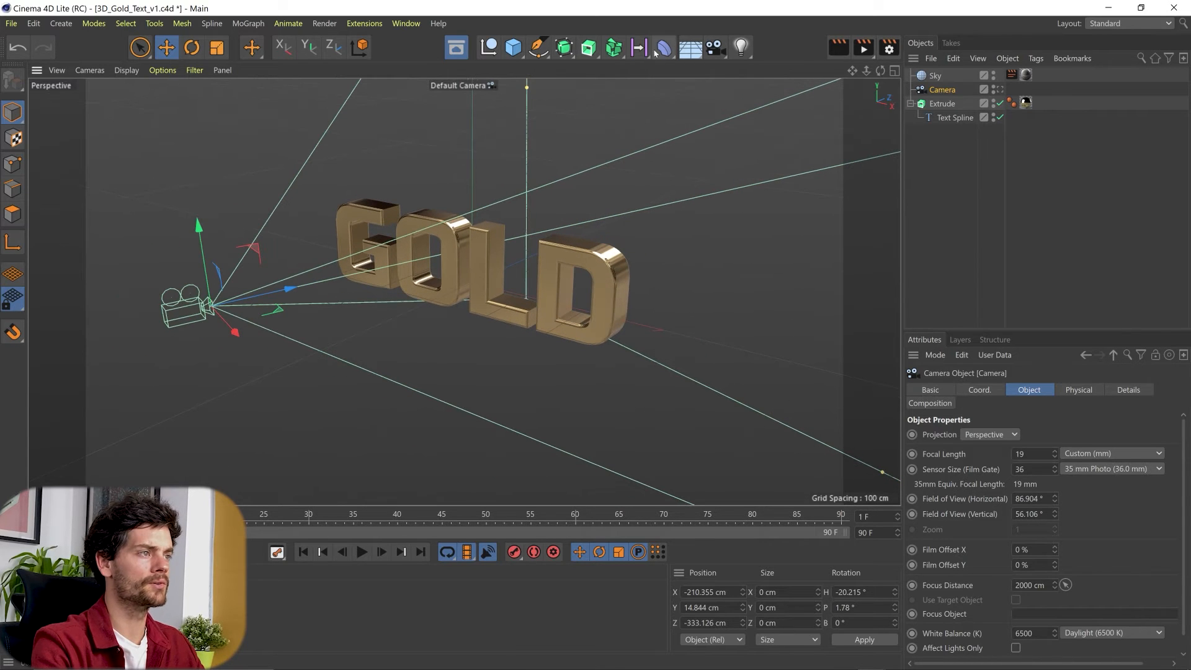
click(518, 52)
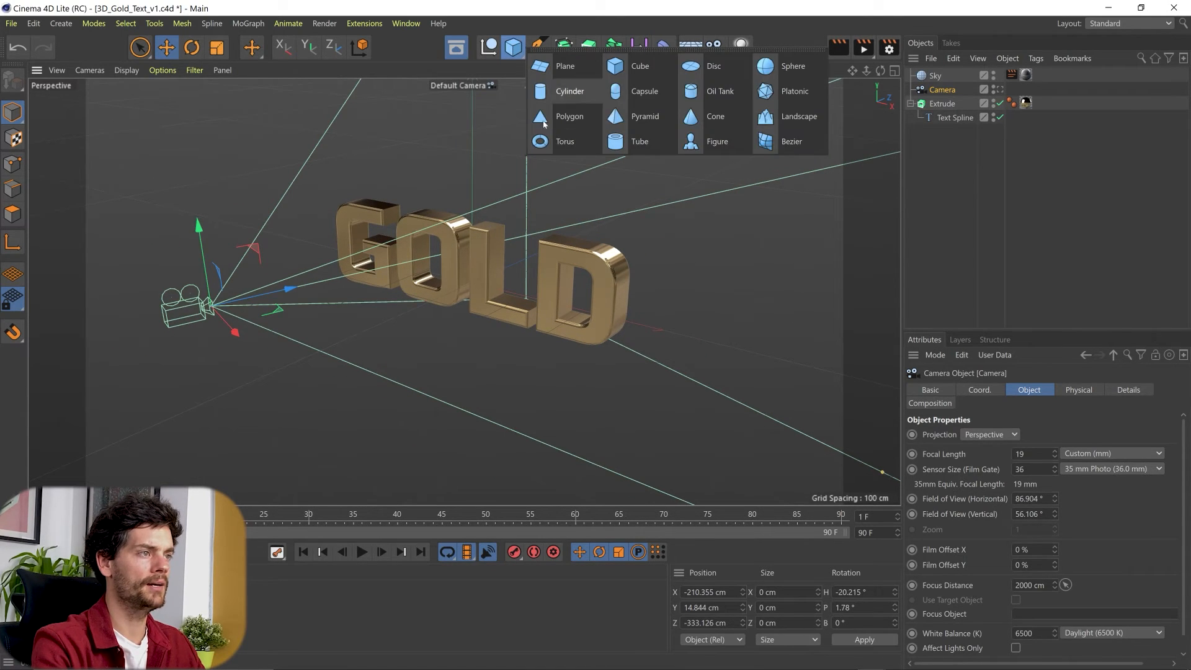
click(577, 117)
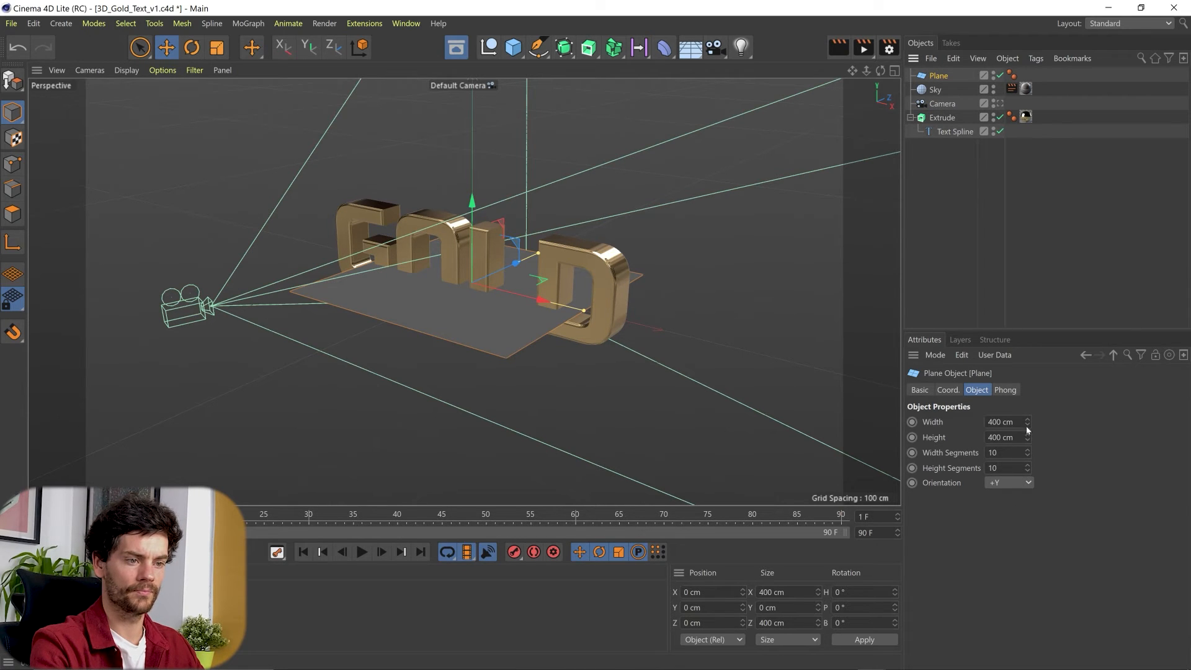
mouse_move(1027, 422)
mouse_down()
mouse_move(1032, 390)
mouse_move(1027, 423)
mouse_up()
drag(537, 253, 583, 236)
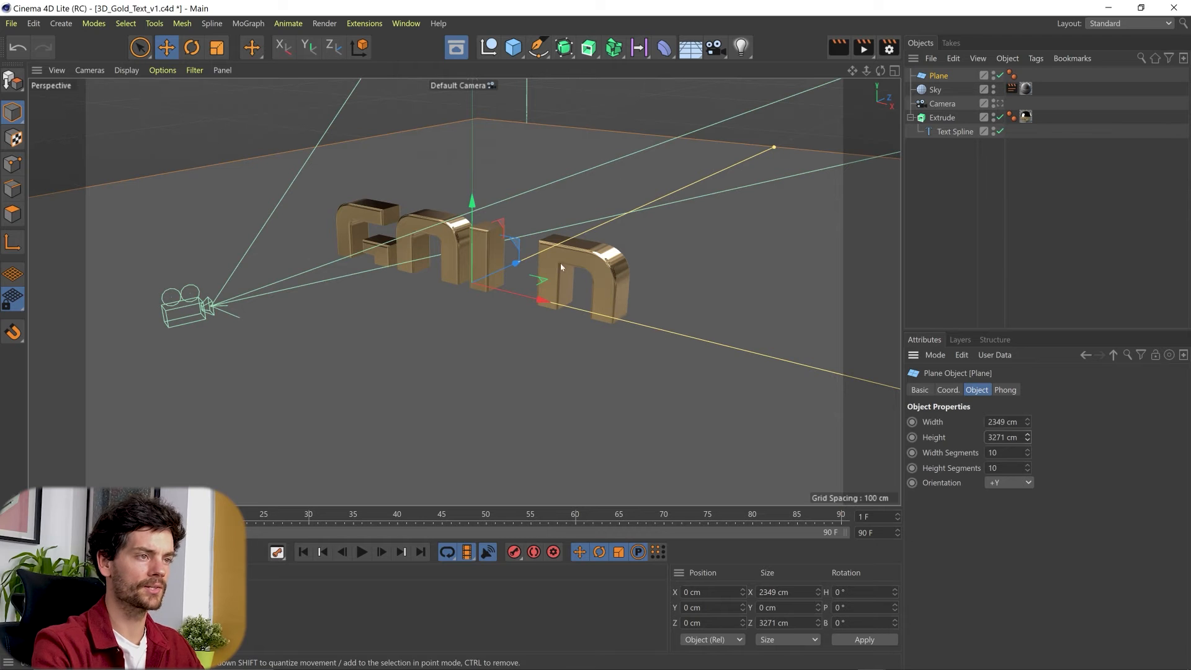
- Add a Bend deformer as a child of the Plane and set its strength to about 44°
click(663, 42)
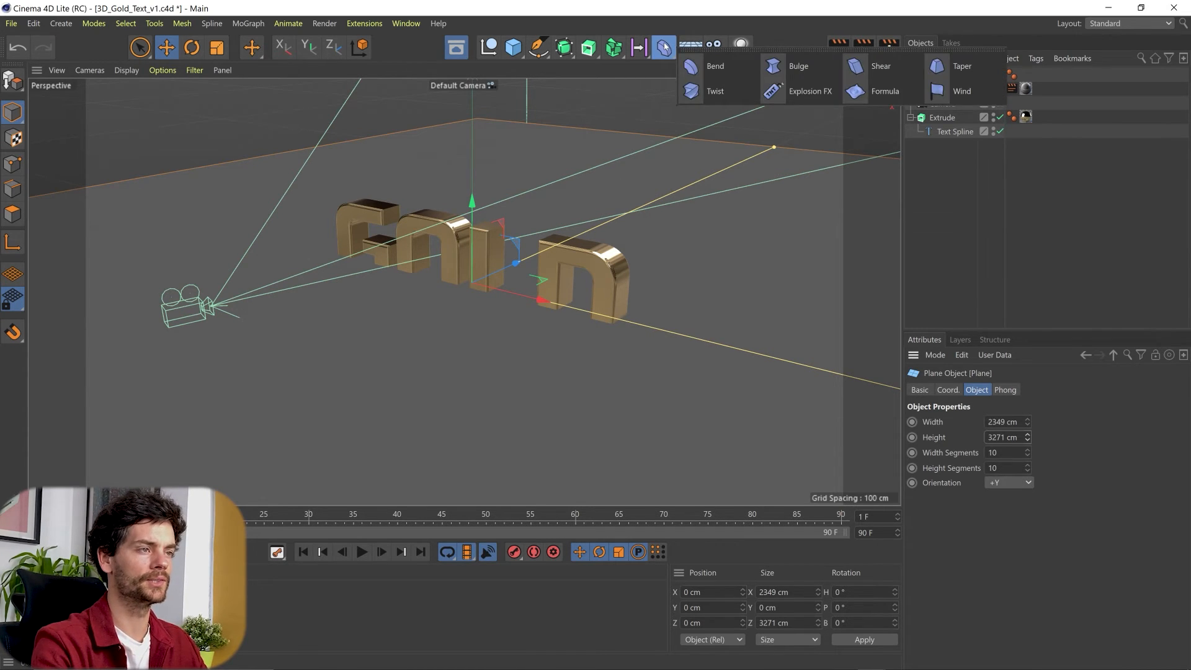
click(664, 48)
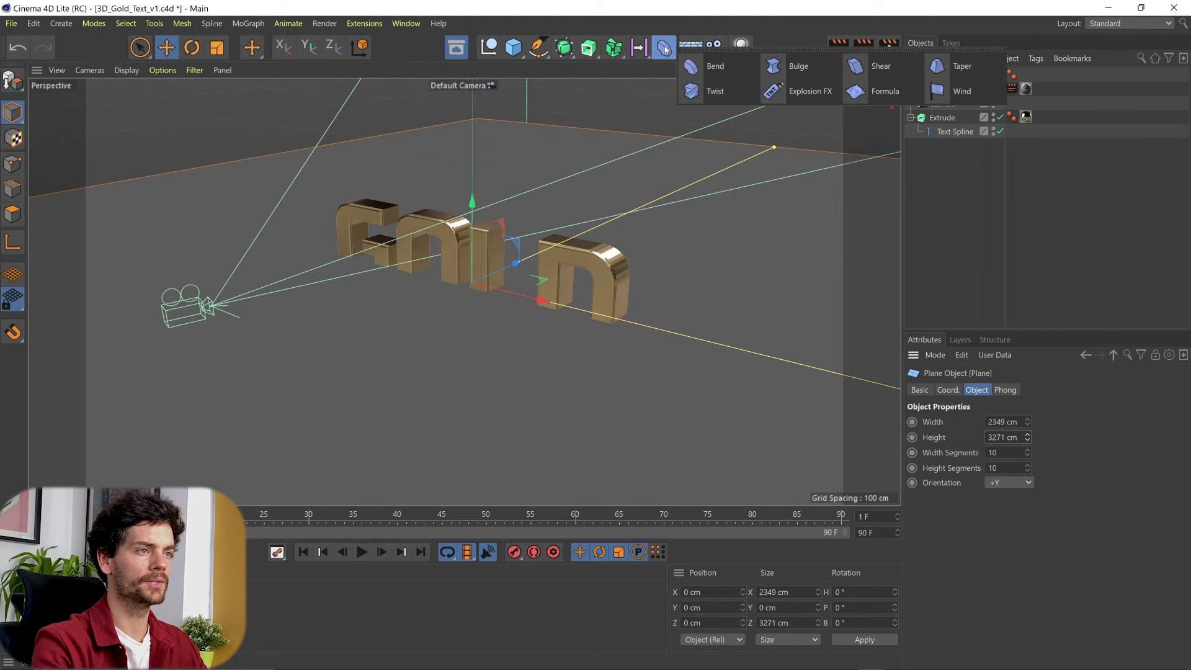
click(712, 66)
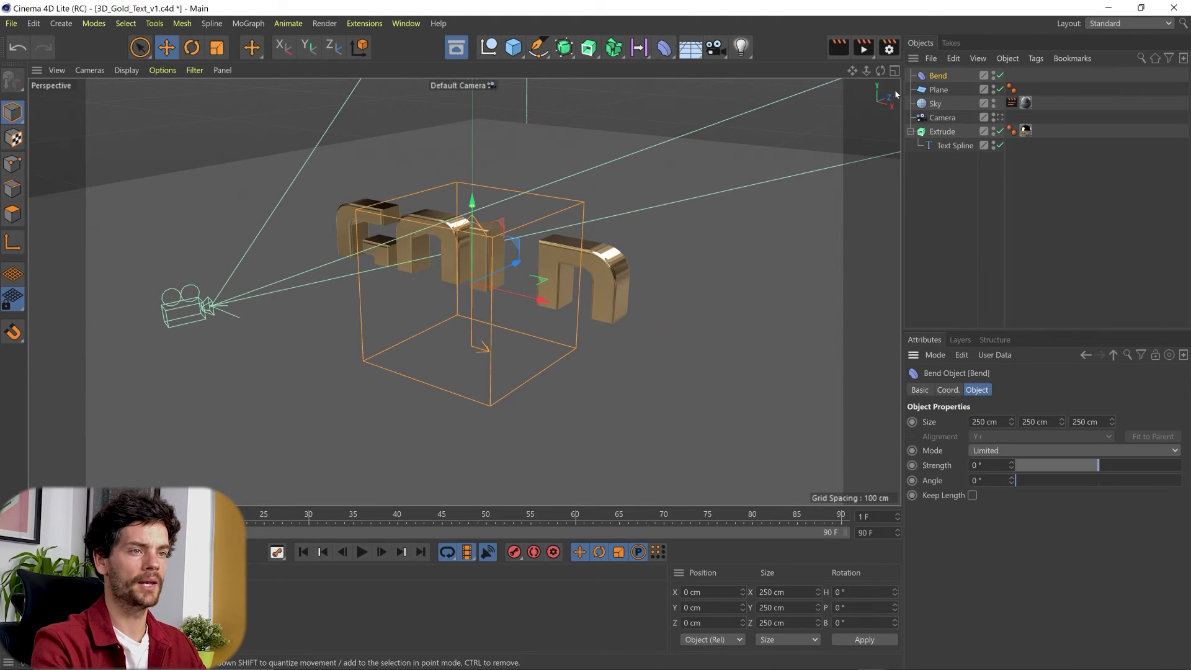
mouse_move(938, 80)
mouse_down()
mouse_move(952, 100)
mouse_move(941, 93)
mouse_up()
click(941, 76)
click(946, 89)
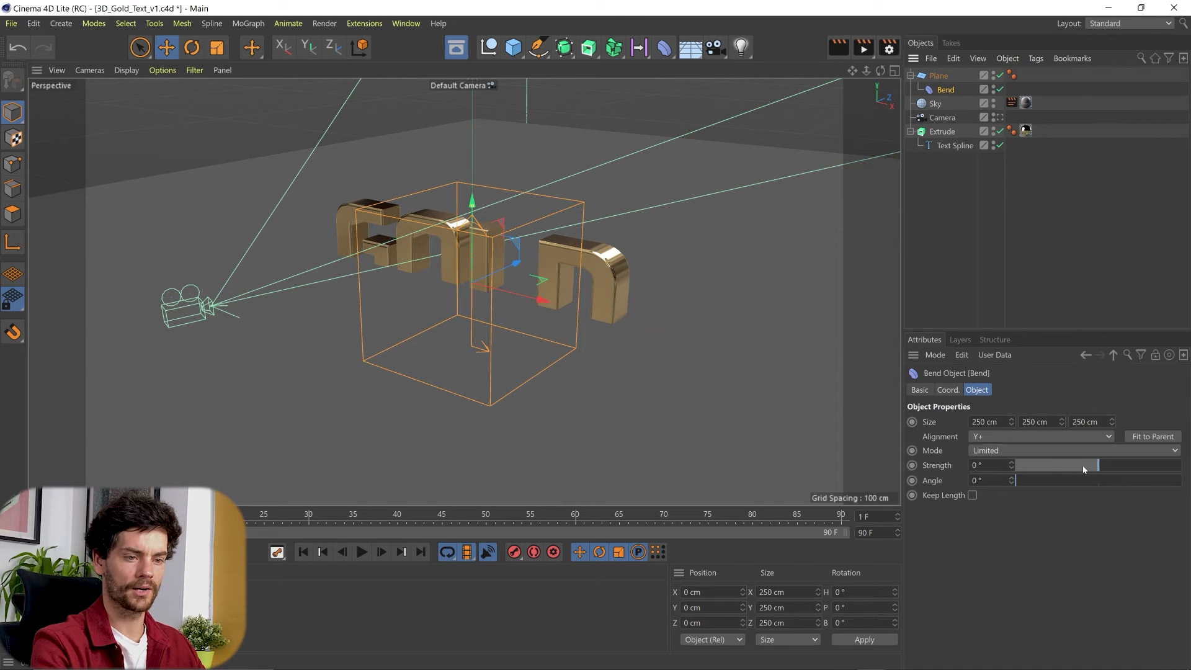
drag(1100, 467, 1111, 469)
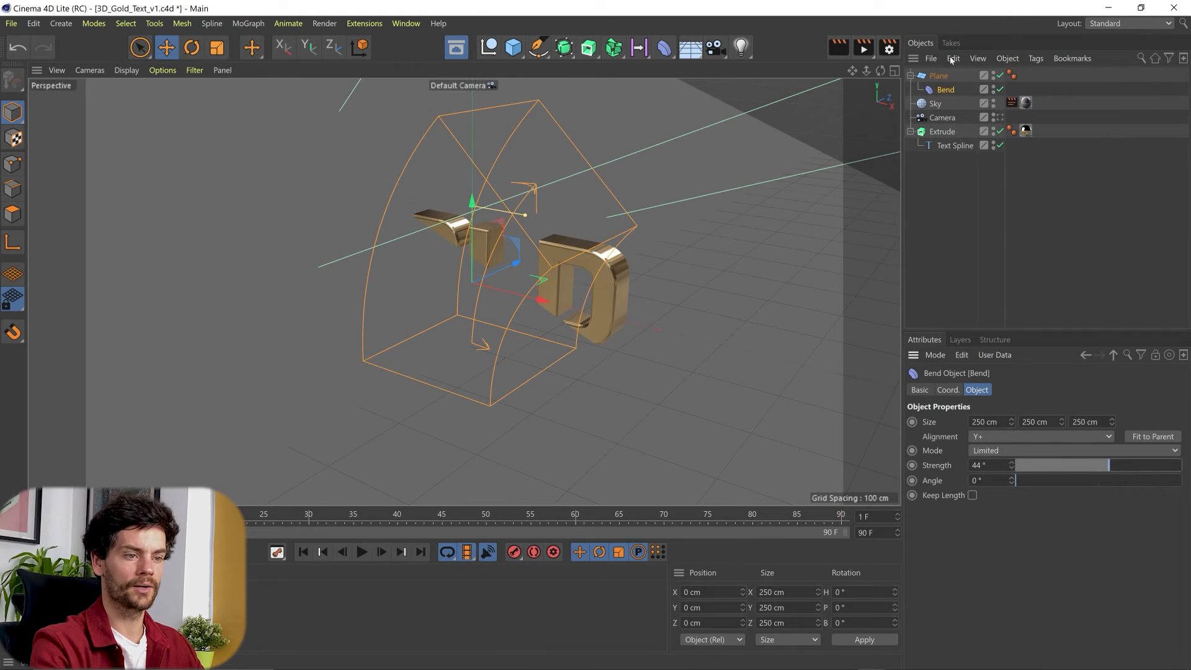
- Set the Bend deformer's heading (R.H) and bank (R.B) rotations to -90° each
click(948, 390)
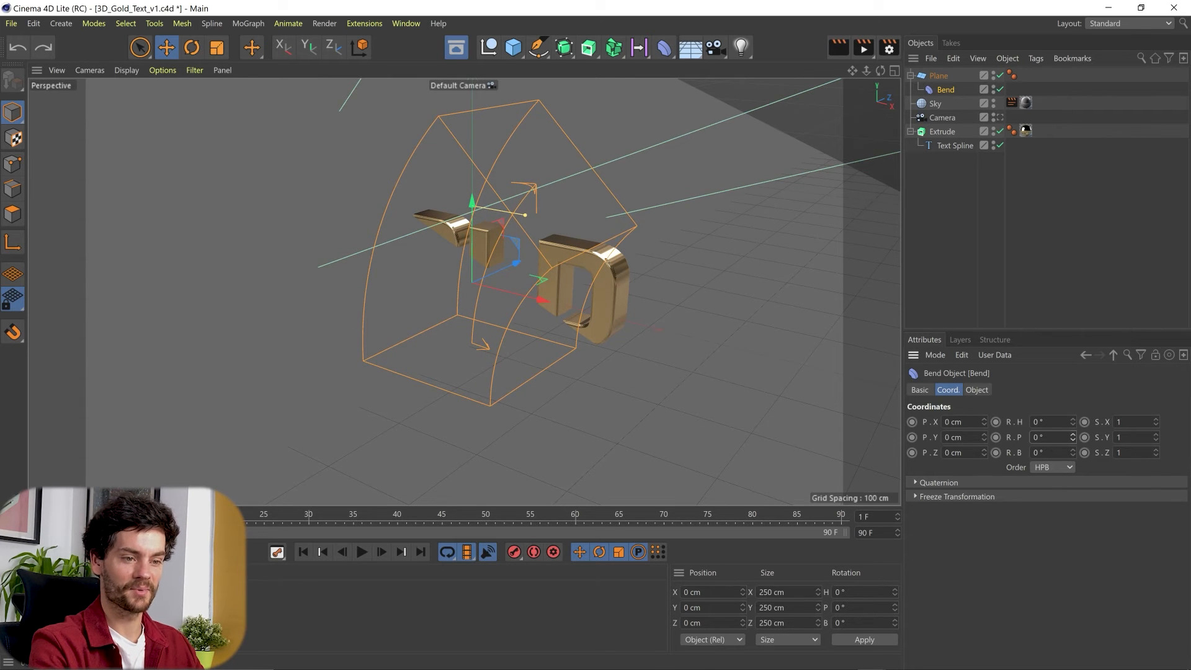
drag(1072, 452, 1040, 455)
text(90)
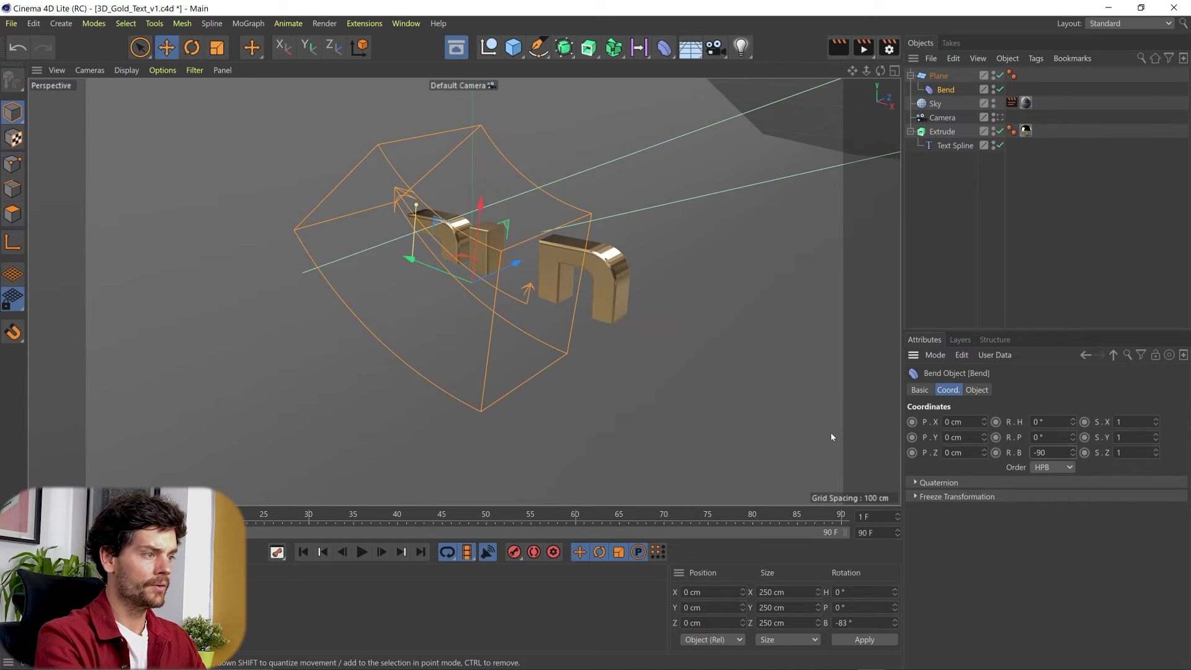
key(Return)
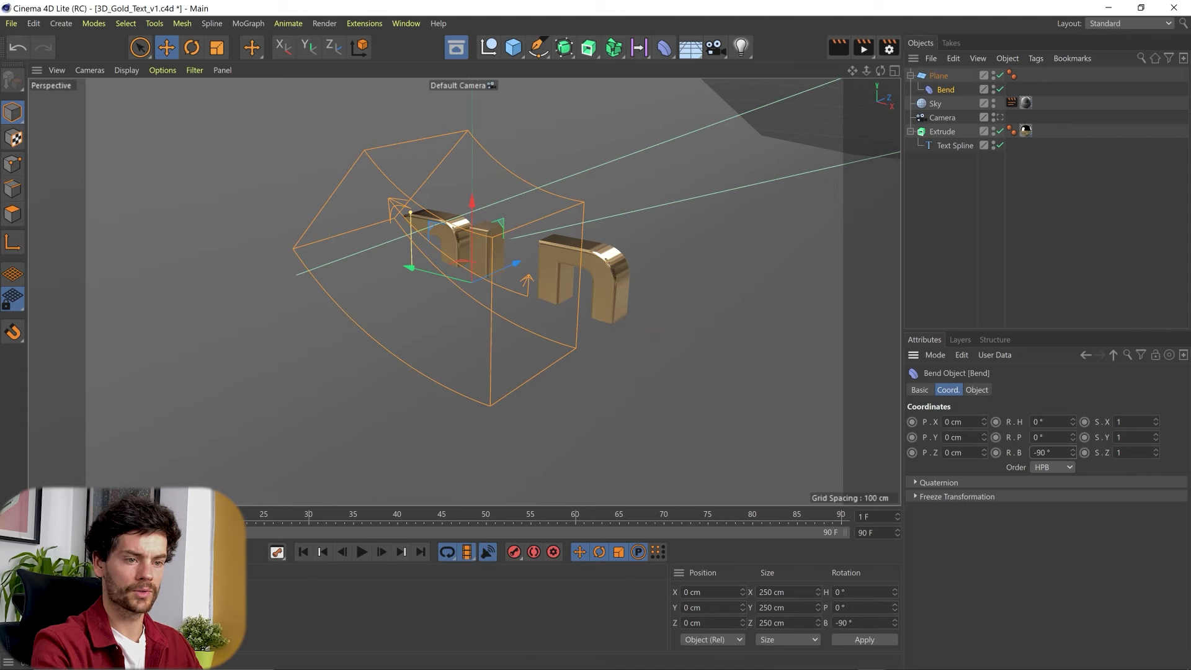
drag(1073, 438, 1073, 436)
key(ctrl+z)
double_click(1042, 421)
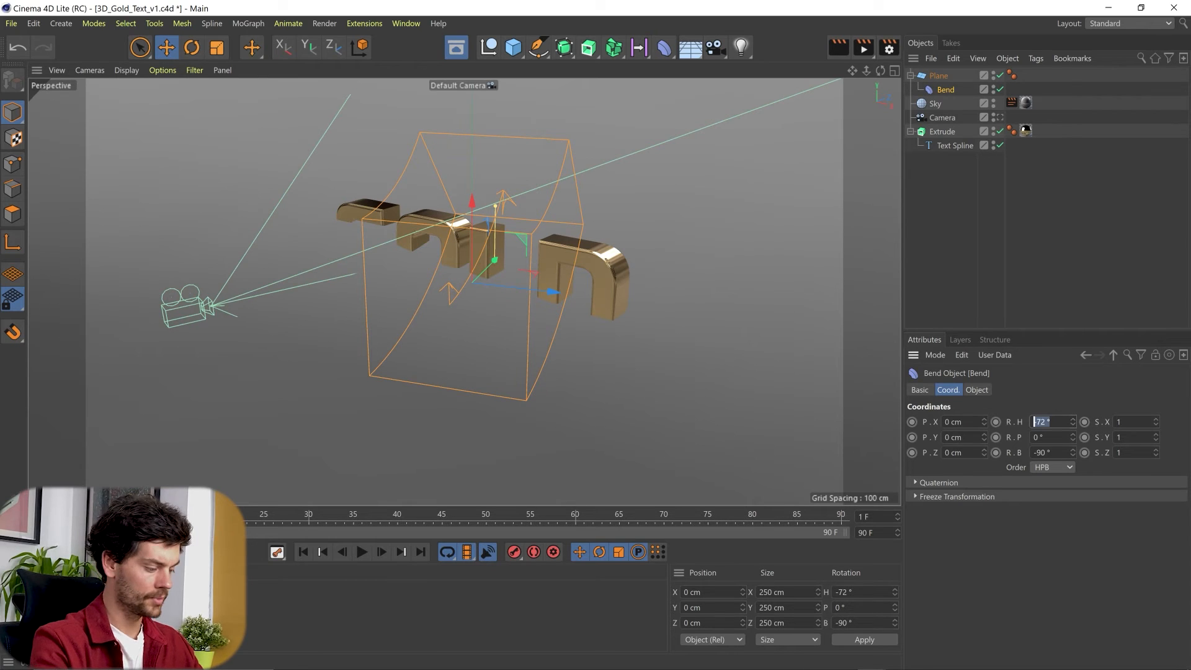
text(-90)
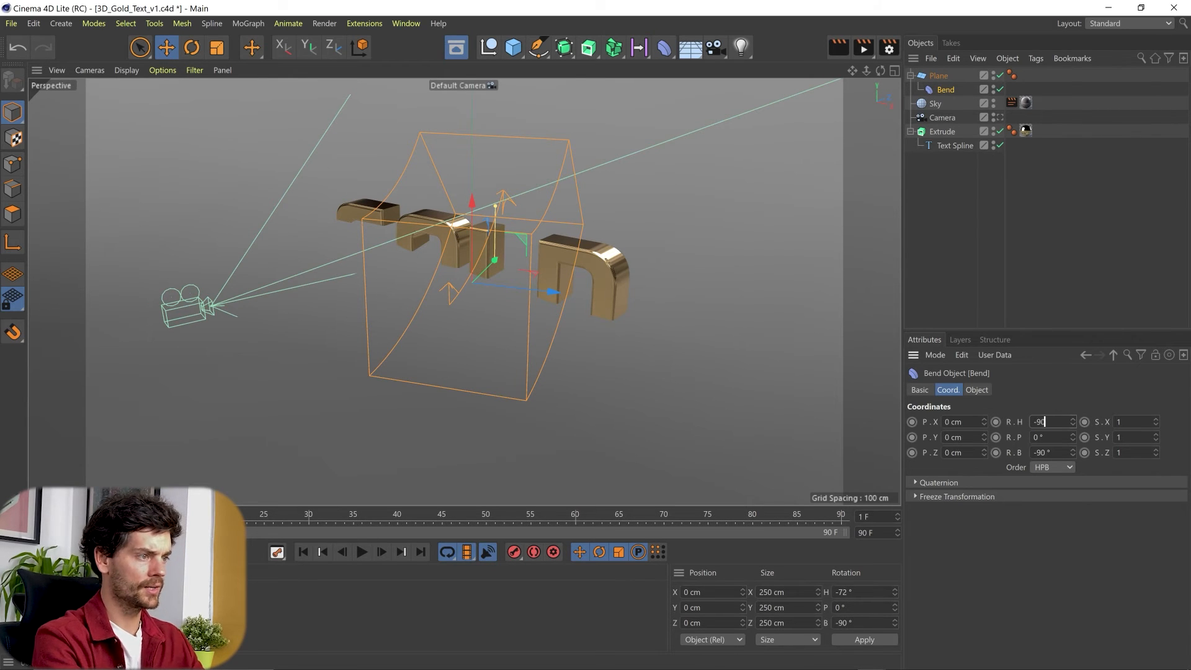
key(Return)
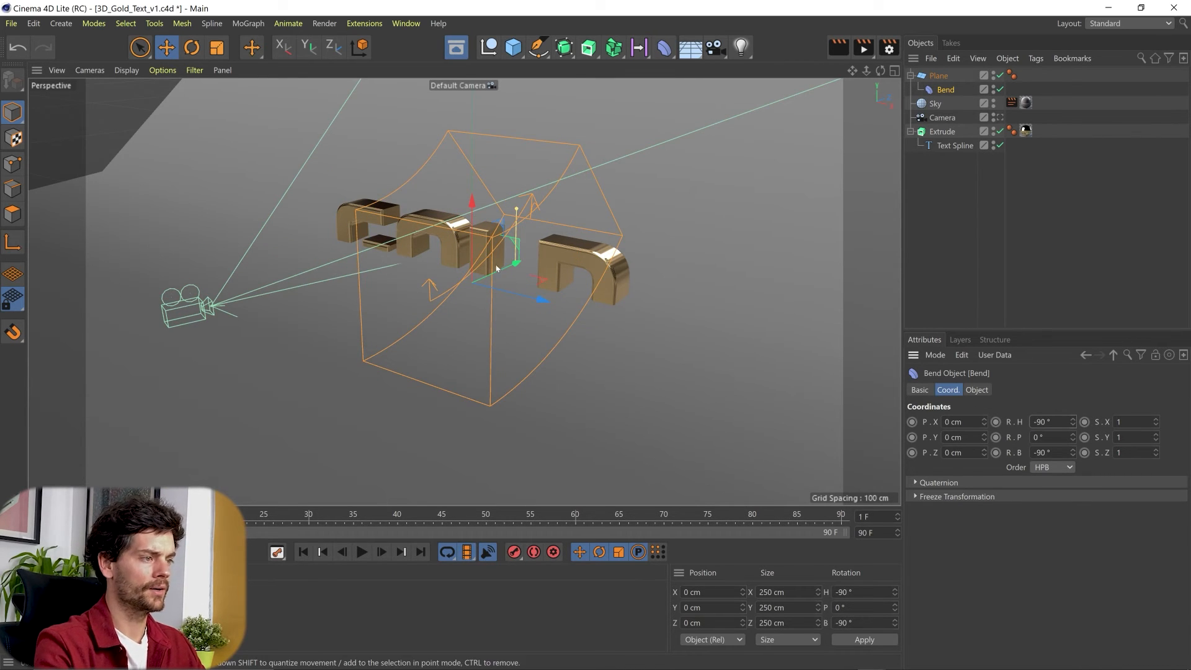
- Move the Bend deformer behind the text to about Z 647 cm and raise its strength to about 89°
drag(497, 268, 674, 195)
click(940, 77)
click(944, 89)
alt+right_drag(676, 207, 710, 393)
alt+middle_drag(684, 213, 535, 303)
alt+drag(536, 304, 499, 308)
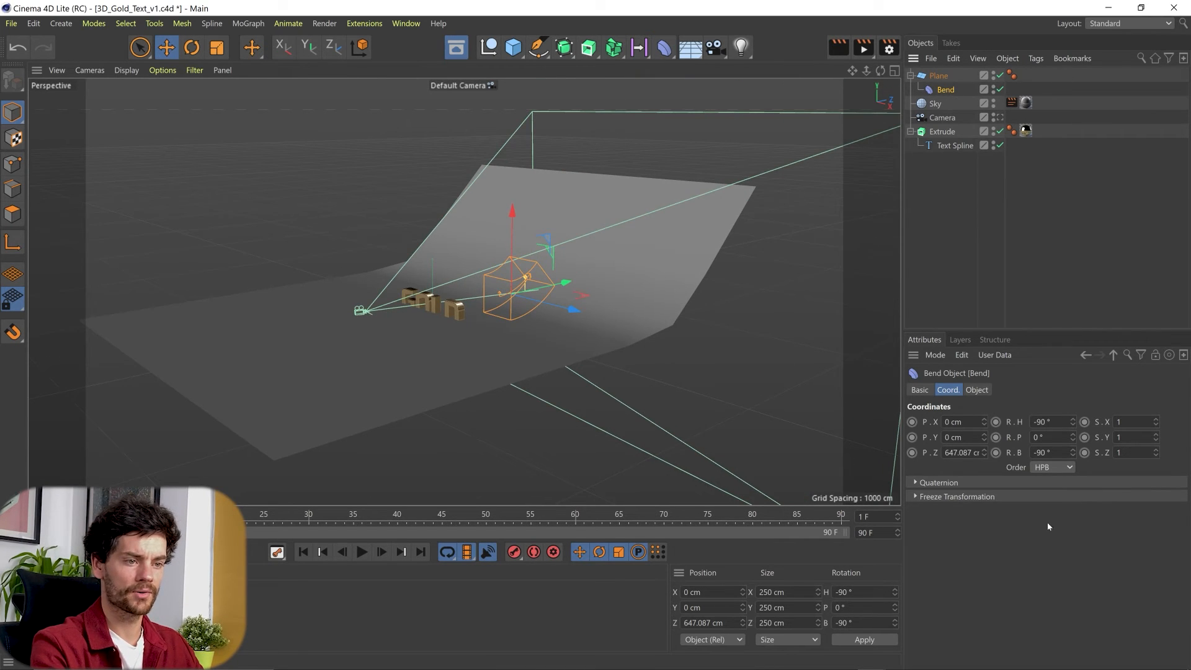
click(978, 391)
mouse_move(1112, 466)
mouse_down()
mouse_move(1166, 468)
mouse_move(1118, 476)
mouse_up()
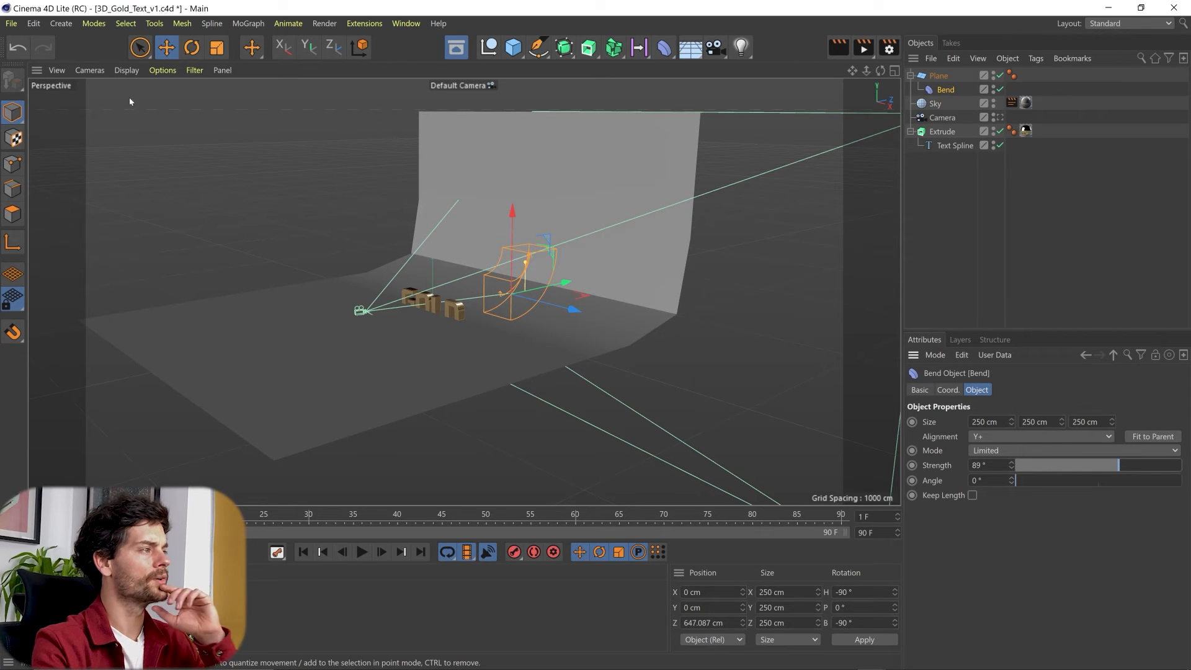
- Display the viewport in Gouraud Shading (Lines) and set the Plane to 1 width segment and 60 height segments
click(127, 70)
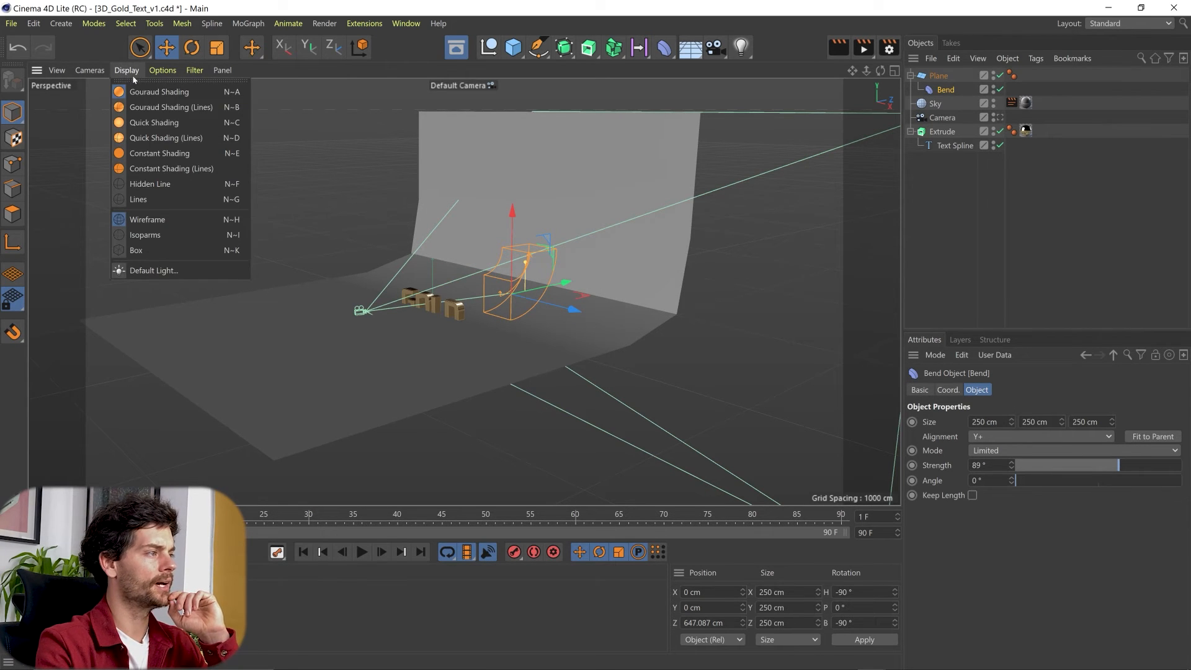
click(160, 109)
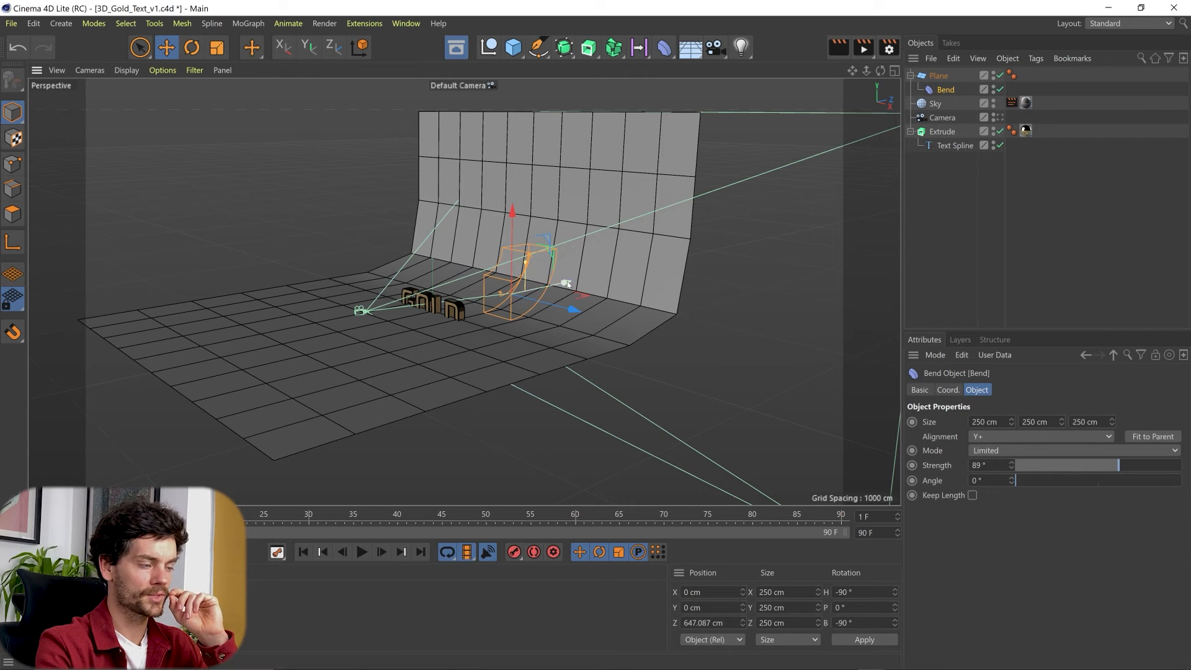
click(938, 75)
drag(1029, 472, 1029, 497)
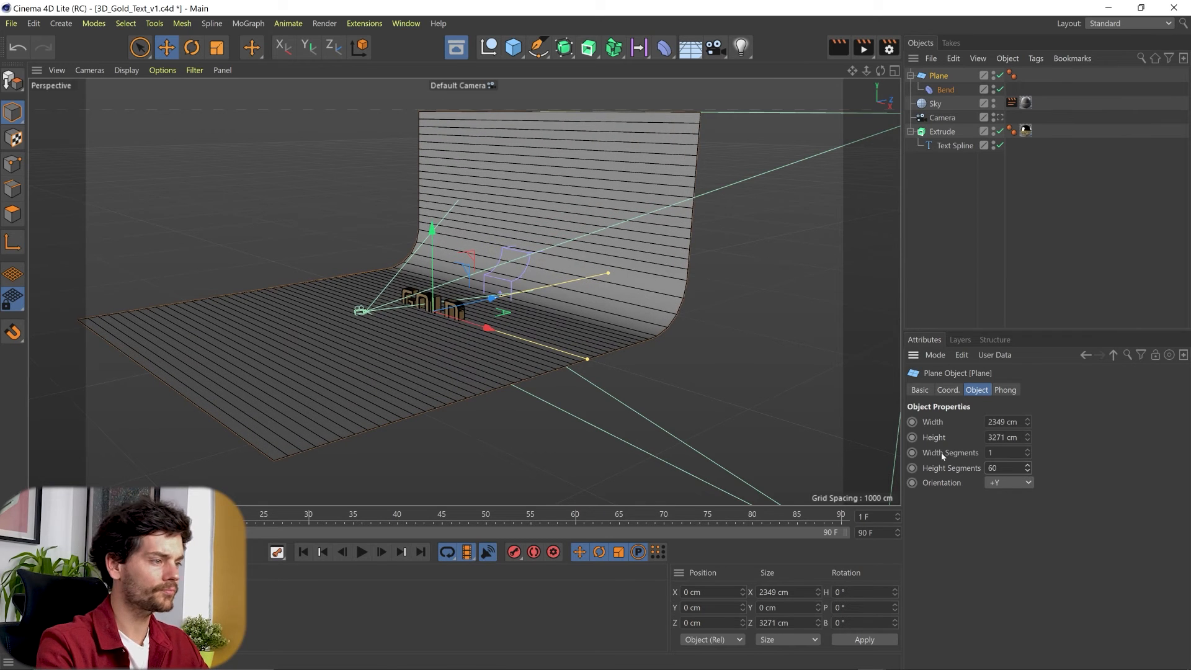
- Move the Plane to about Y -31 cm and Z 1207 cm, and shift its Bend deformer forward toward the text
drag(464, 302, 598, 271)
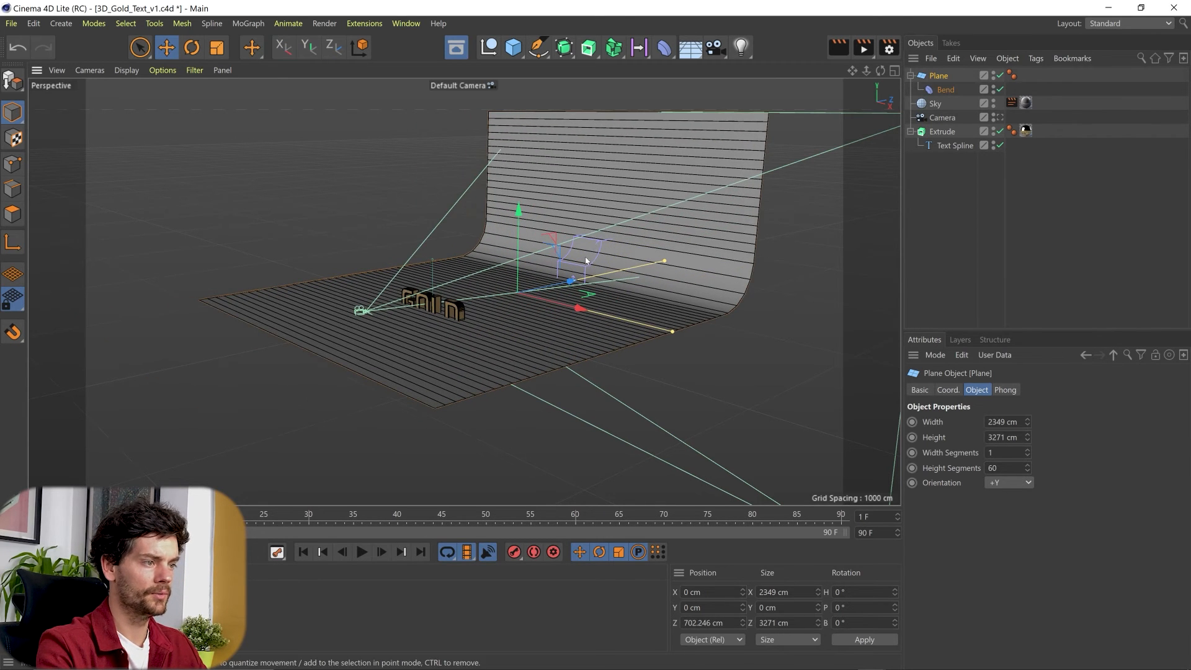
click(943, 91)
drag(631, 265, 556, 297)
click(1048, 77)
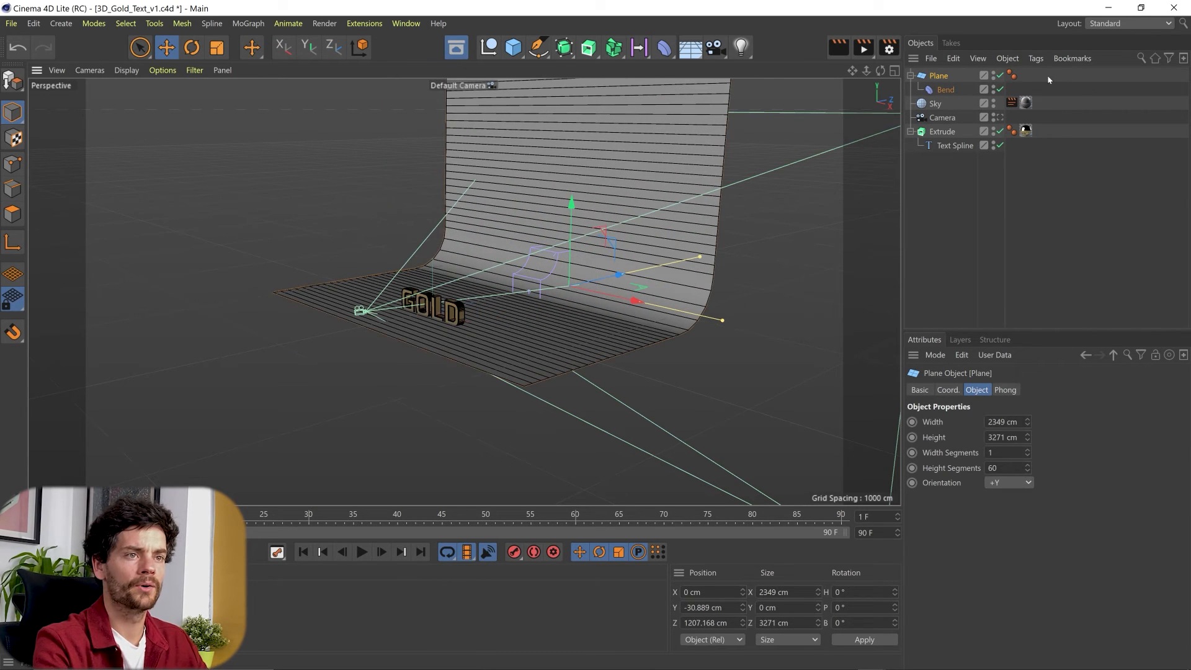
- Look through the scene camera again and select the Plane
click(948, 124)
click(999, 118)
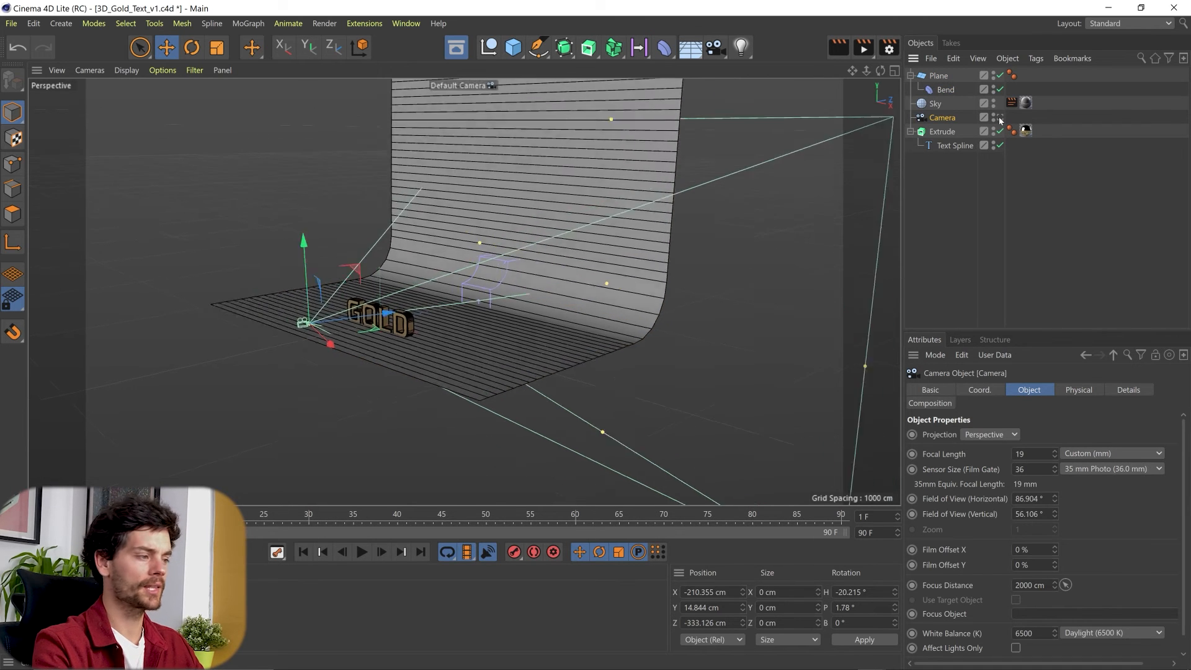
click(939, 76)
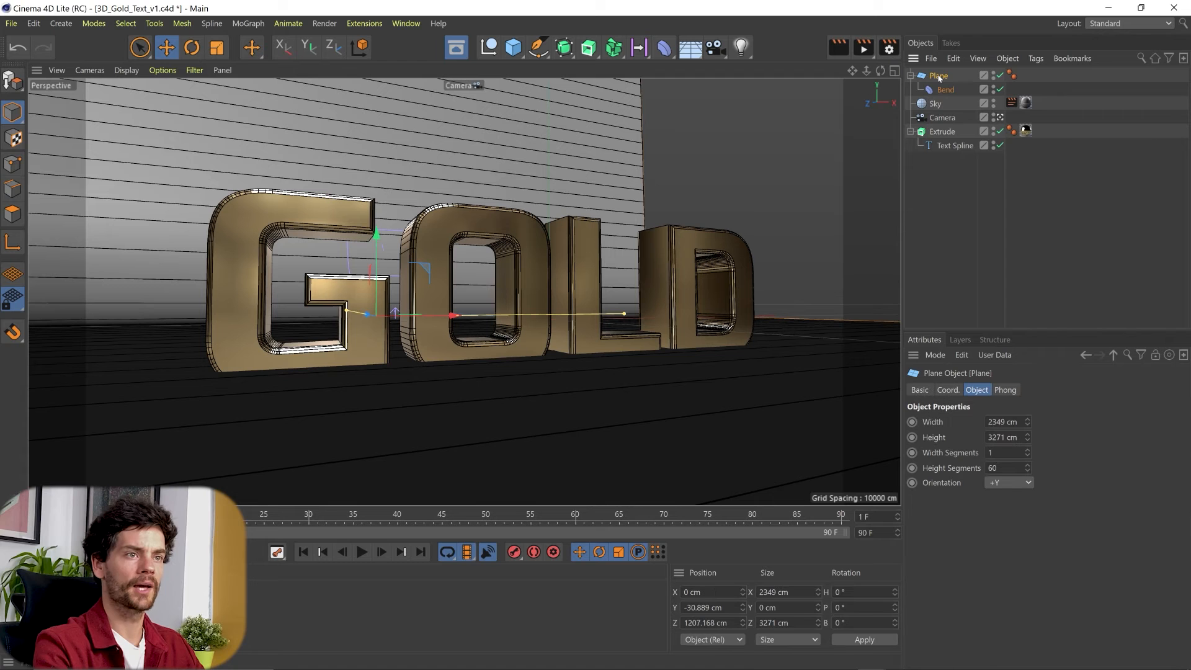
- Raise the extruded GOLD text to about Y -30 cm so it sits slightly higher above the floor
click(942, 132)
drag(539, 322, 537, 307)
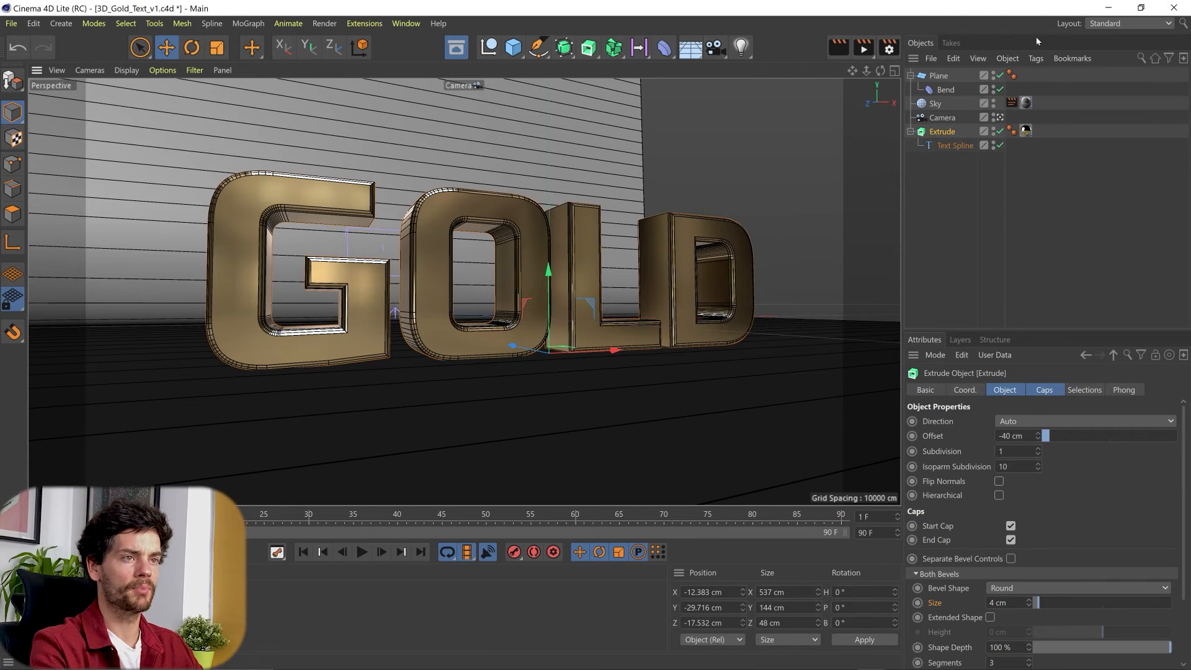
- Move the Plane sideways to about X 543 cm and widen it to about 5002 cm so the backdrop fills the frame
click(677, 383)
drag(422, 315, 547, 310)
drag(709, 319, 857, 311)
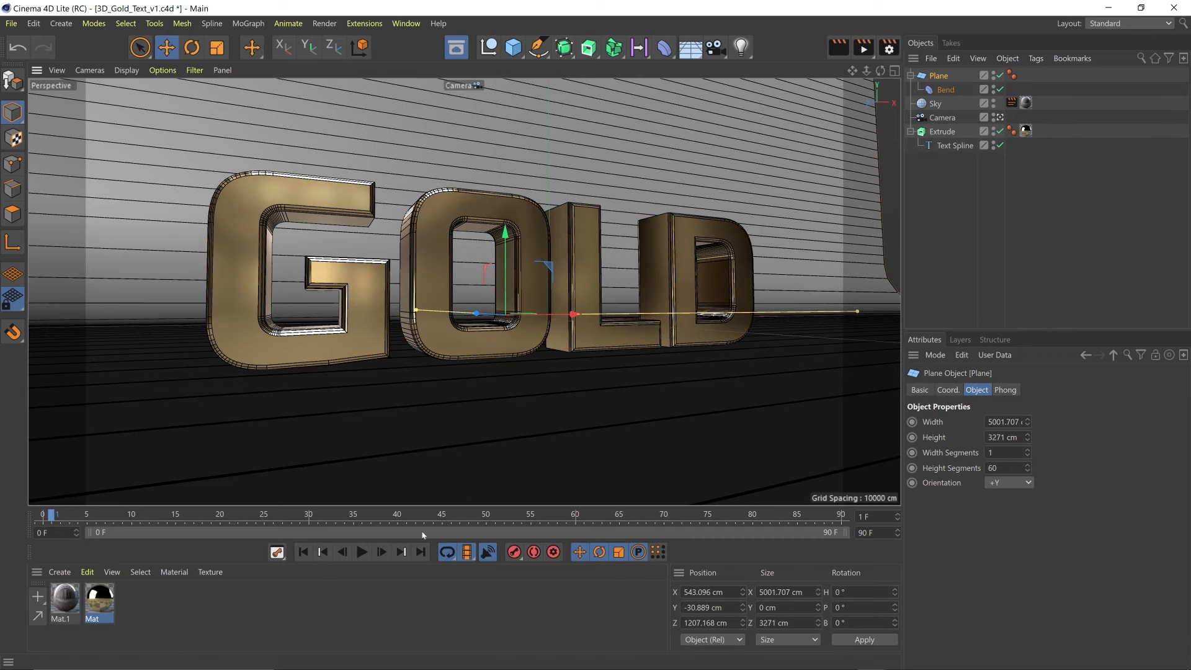
- Create a new default material and apply it to the backdrop Plane
double_click(160, 599)
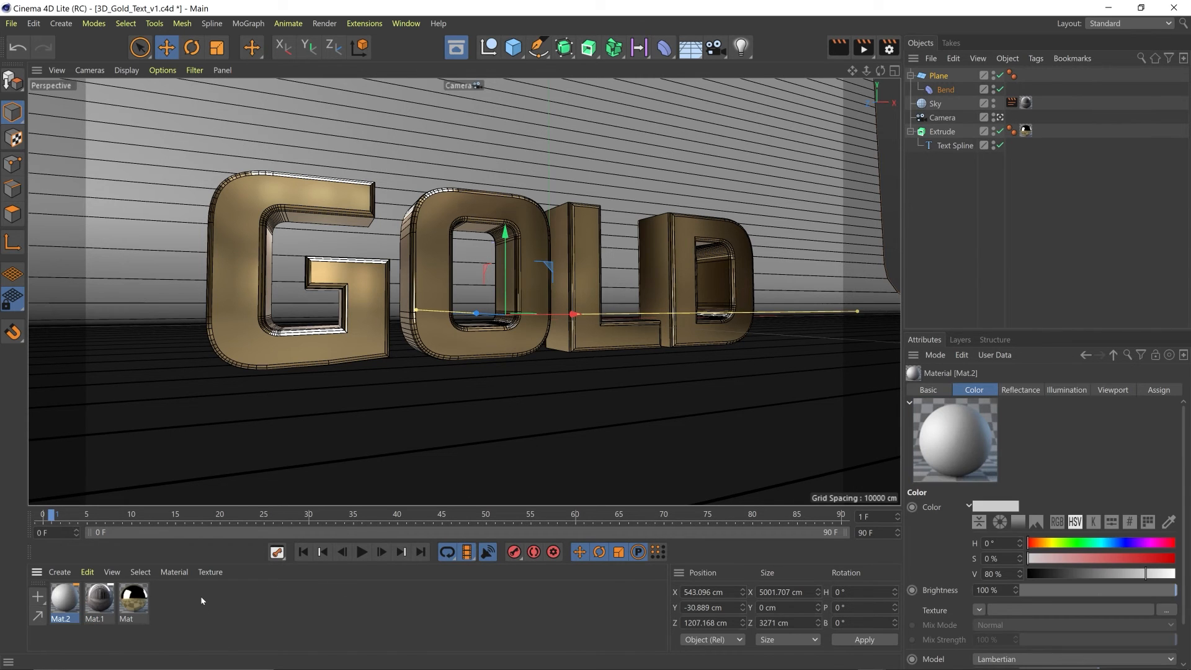
drag(65, 603, 136, 191)
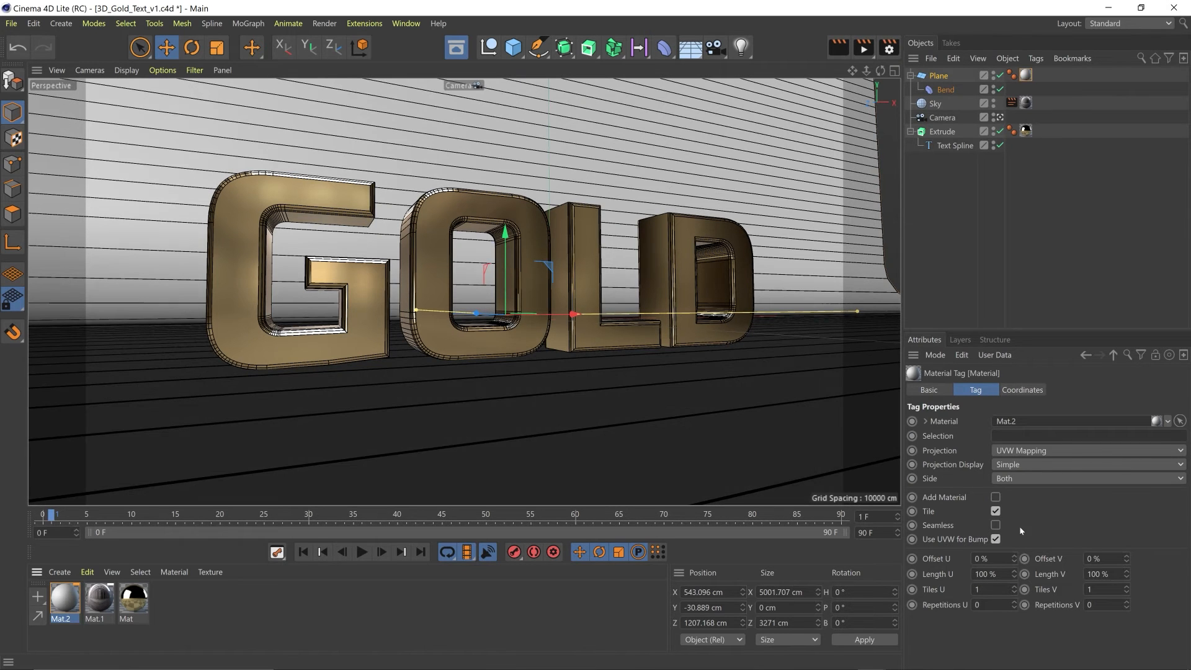
- Open the backdrop material in the Material Editor, disable its Reflectance channel and enable Luminance
double_click(68, 599)
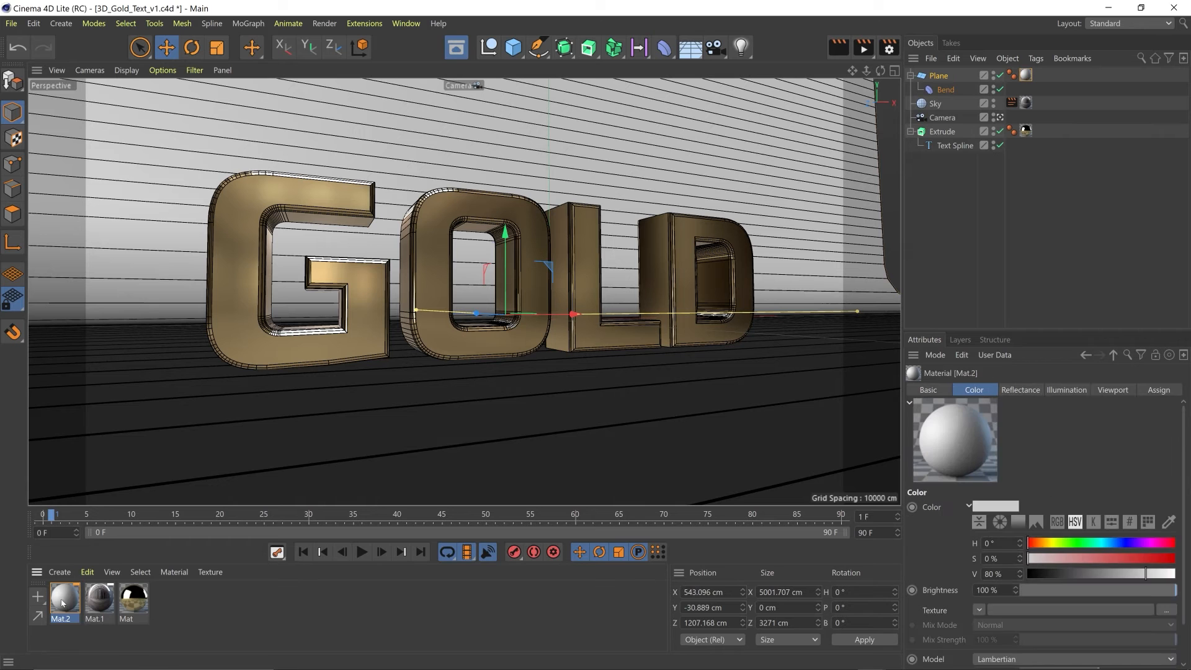
drag(184, 484, 604, 84)
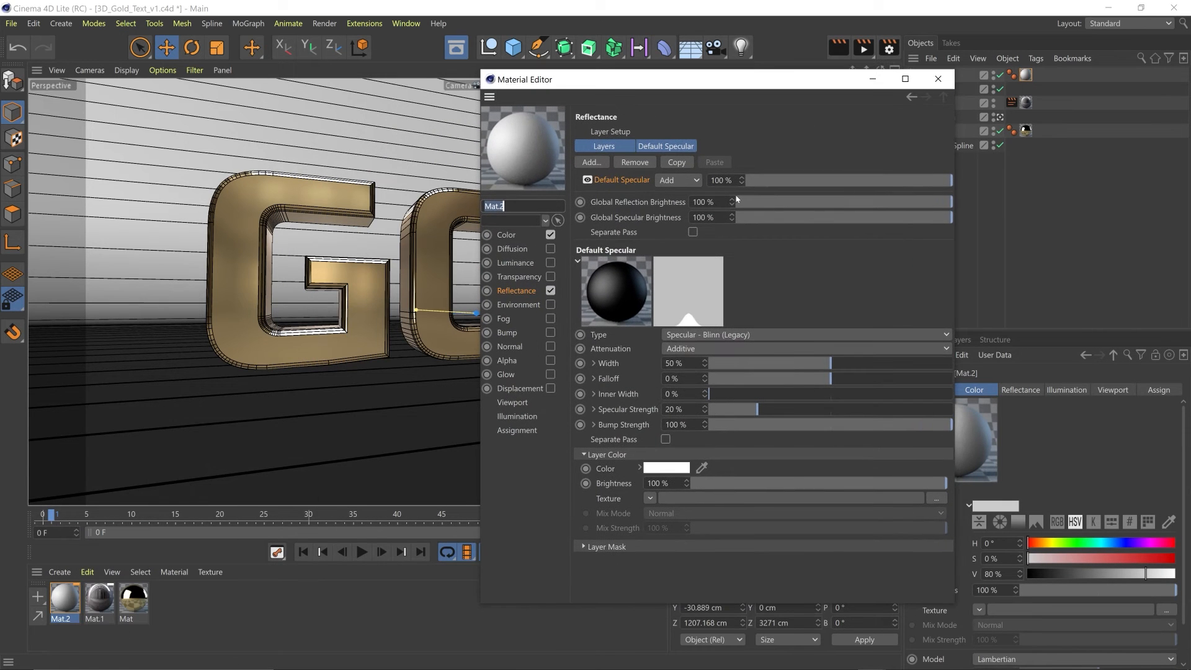
click(550, 291)
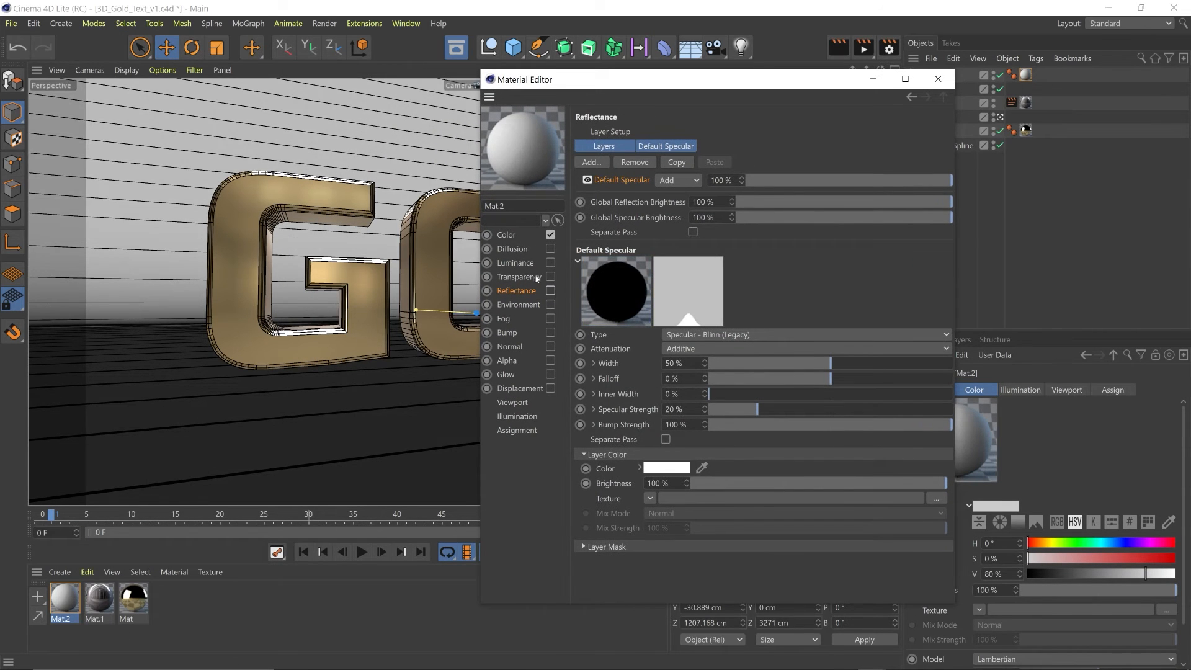
click(514, 263)
click(526, 241)
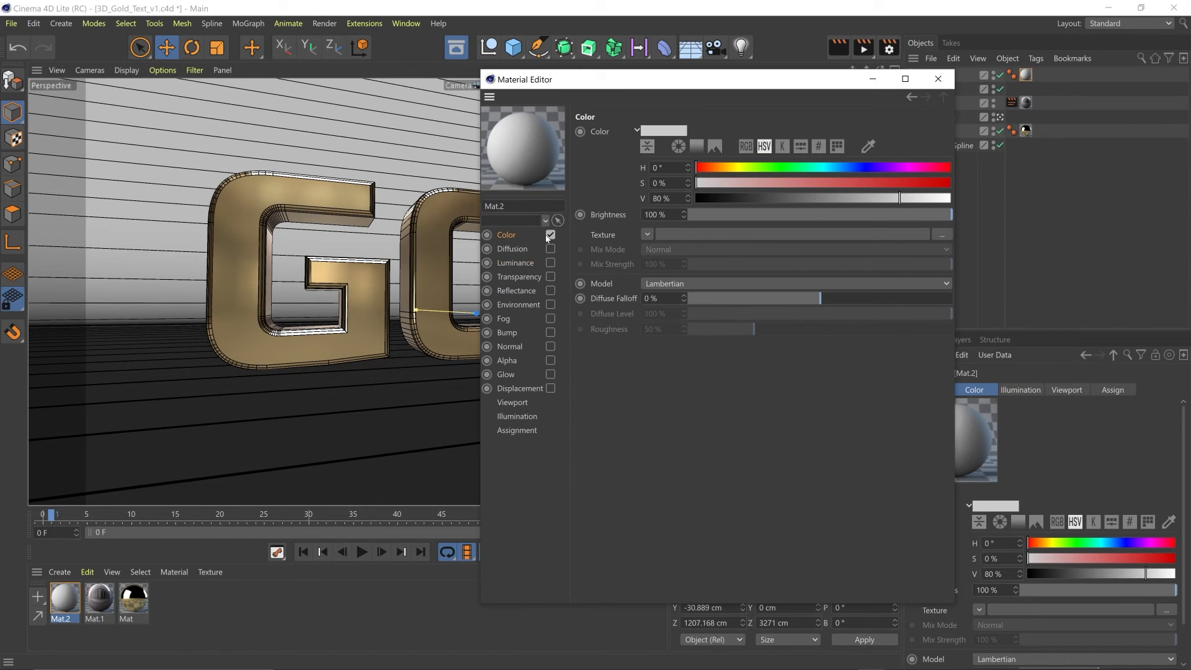
click(525, 264)
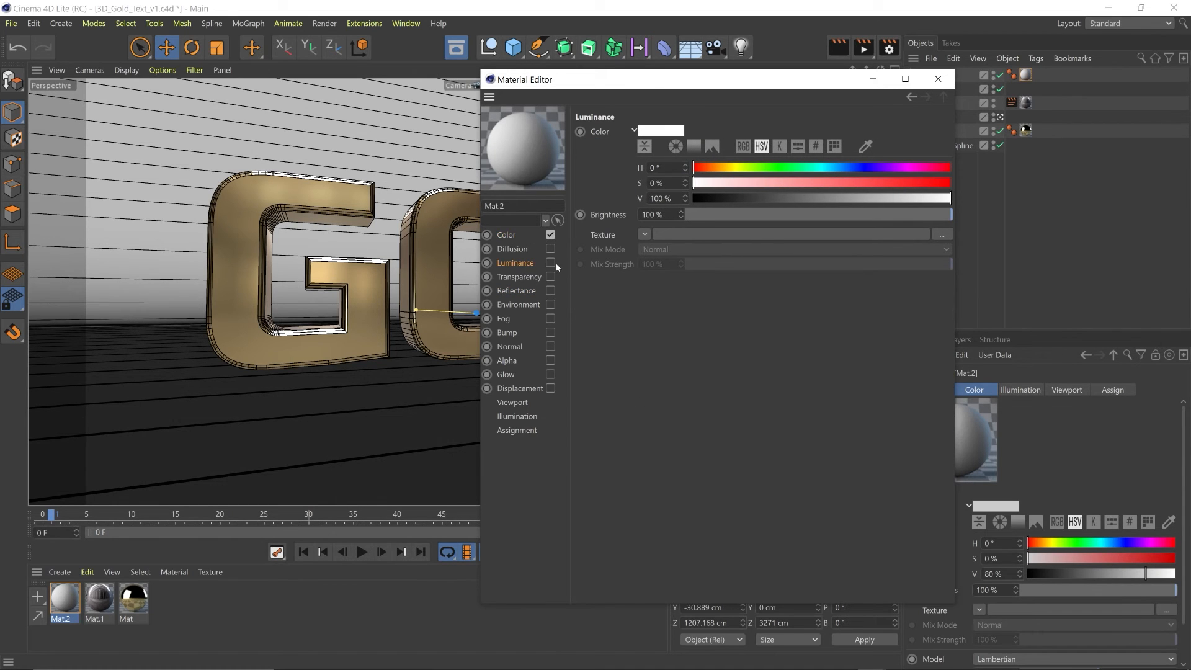
click(551, 263)
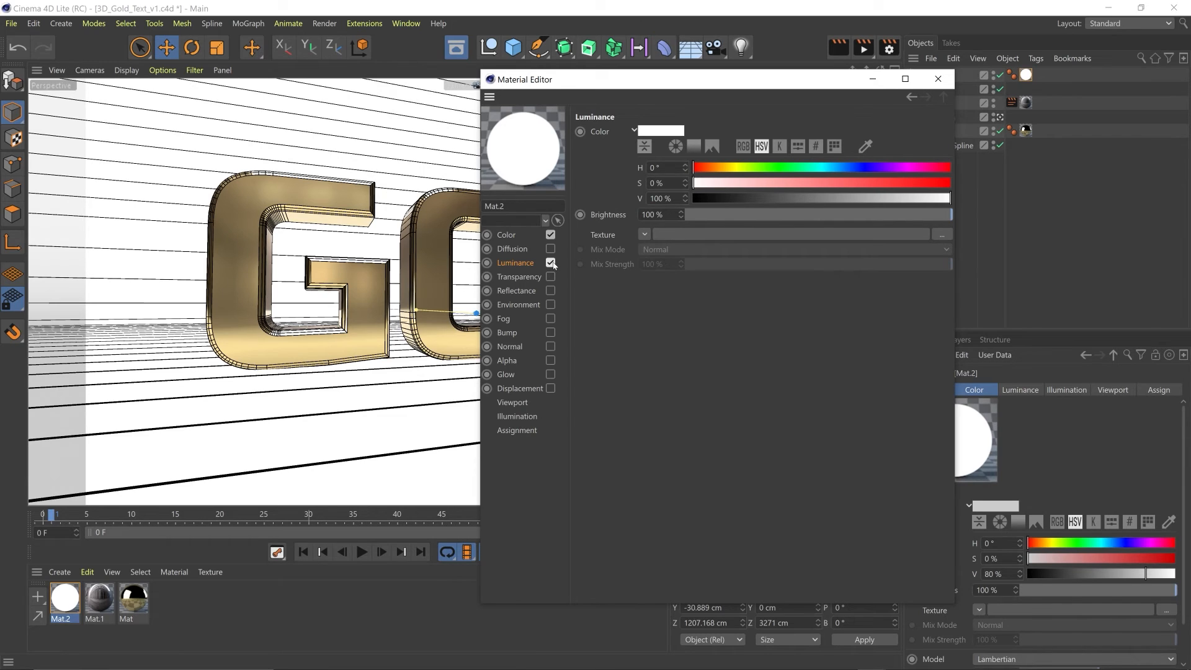
- Lower the backdrop material's Luminance brightness to roughly half and close the Material Editor
drag(803, 215, 857, 216)
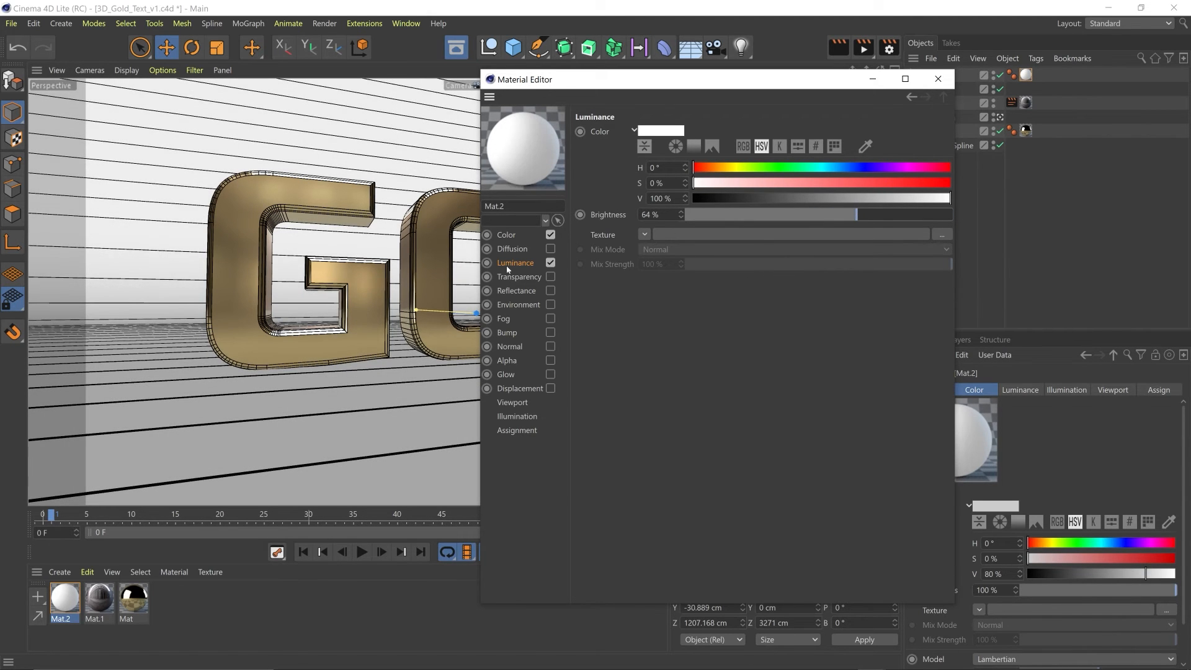
drag(857, 215, 818, 216)
click(938, 79)
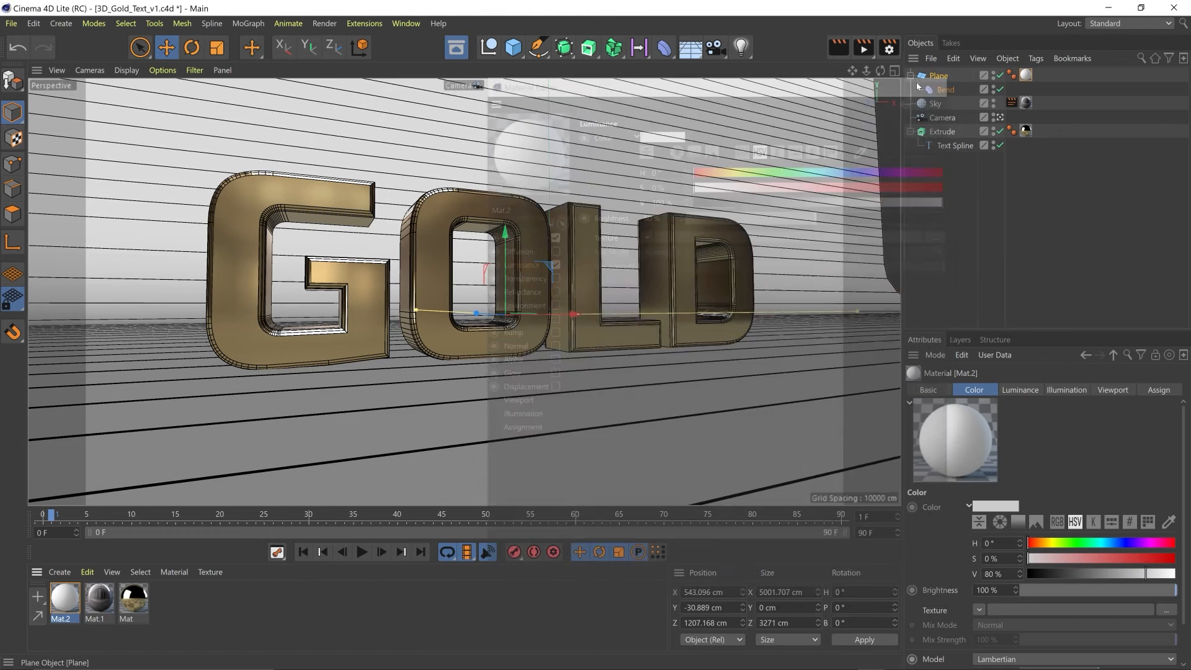
- Start an Interactive Render Region over the GOLD text in the viewport and deselect all objects
drag(863, 48, 944, 118)
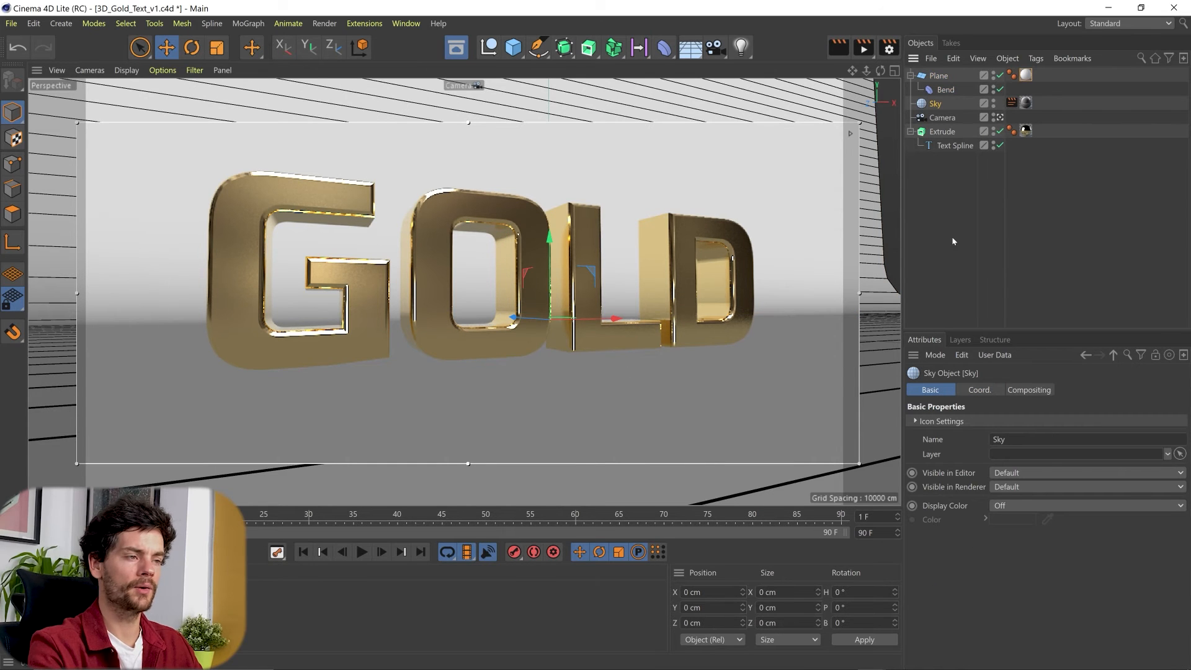
click(947, 235)
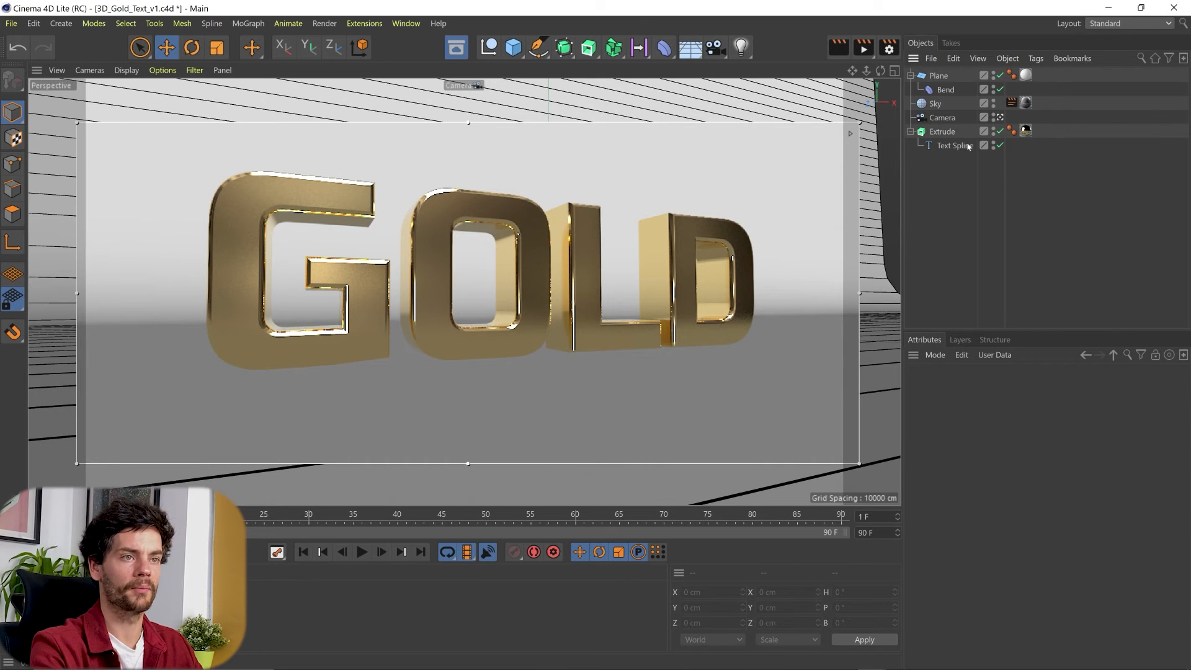
- Leave the scene camera for the default view and add an Area light
click(1001, 118)
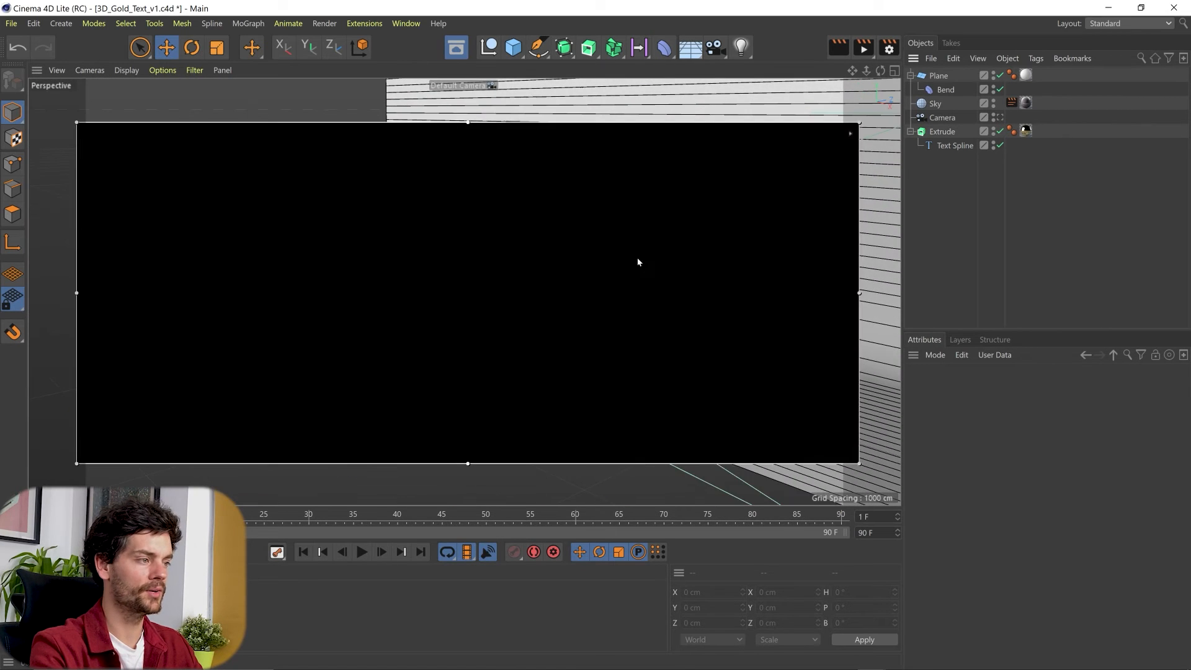
click(741, 48)
click(789, 66)
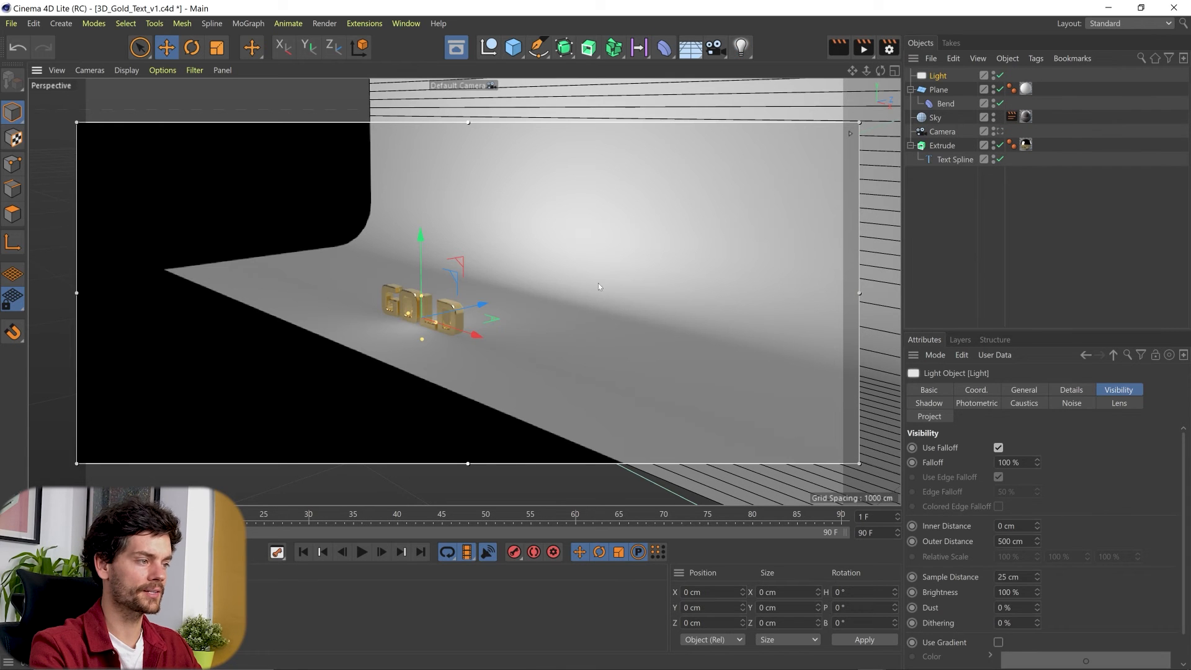
- Place the Area light above and in front of the text at about Y 622 cm and Z -380 cm, pitched about -27°
drag(418, 258, 422, 201)
drag(478, 232, 420, 253)
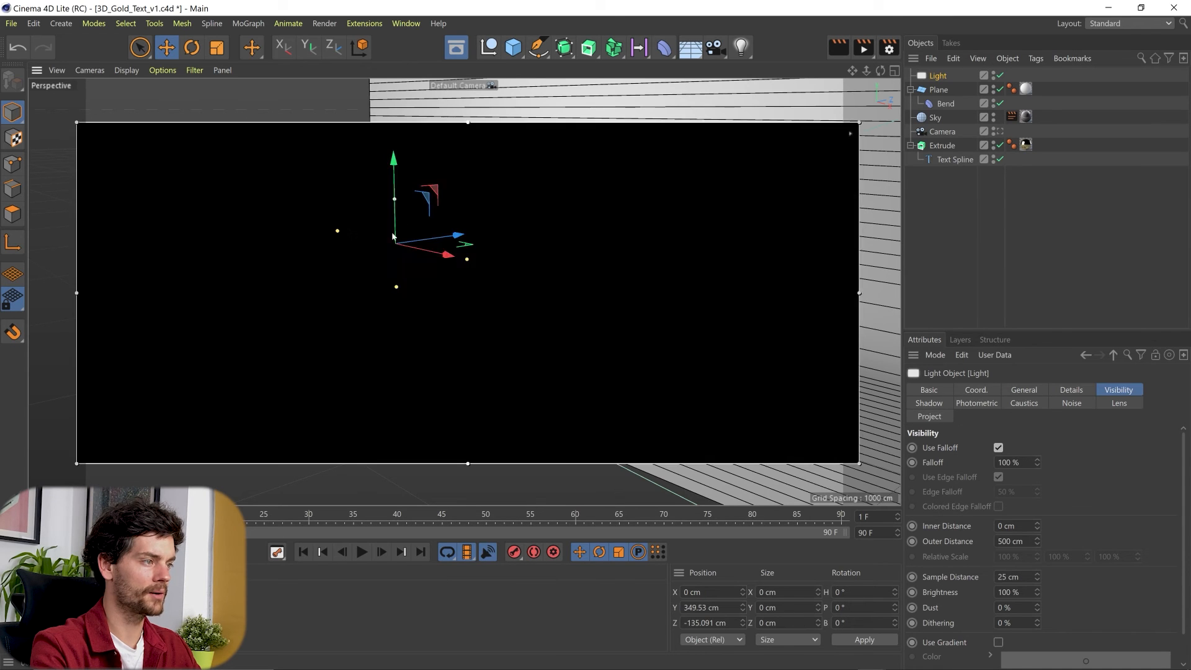
key(r)
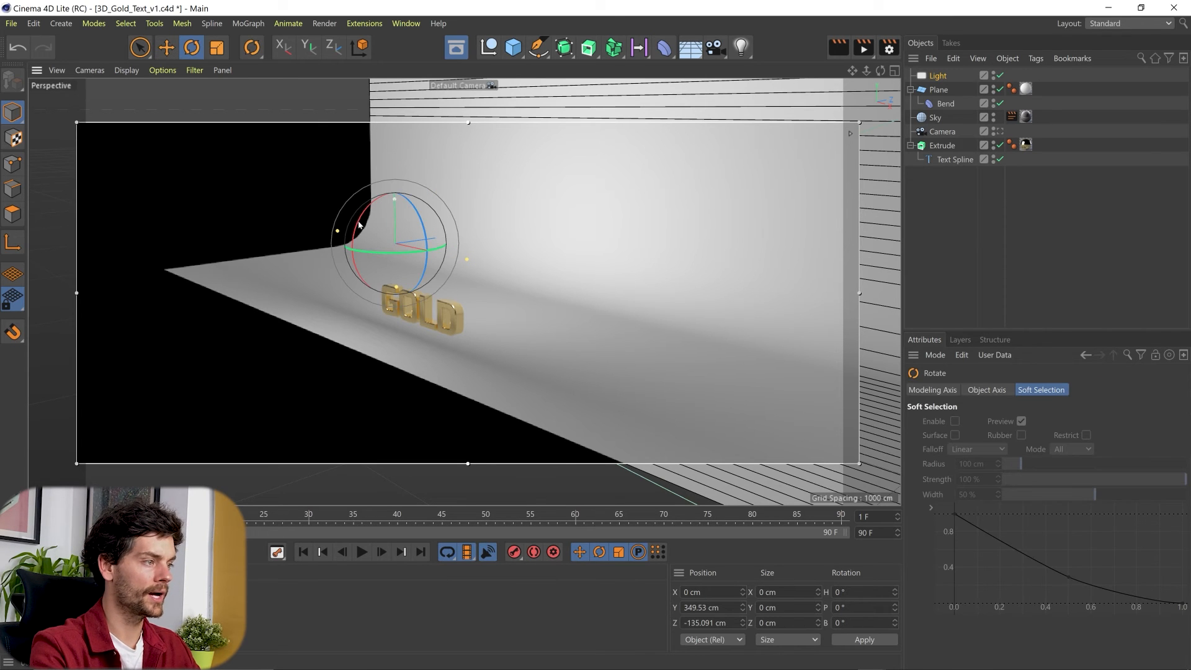
key(e)
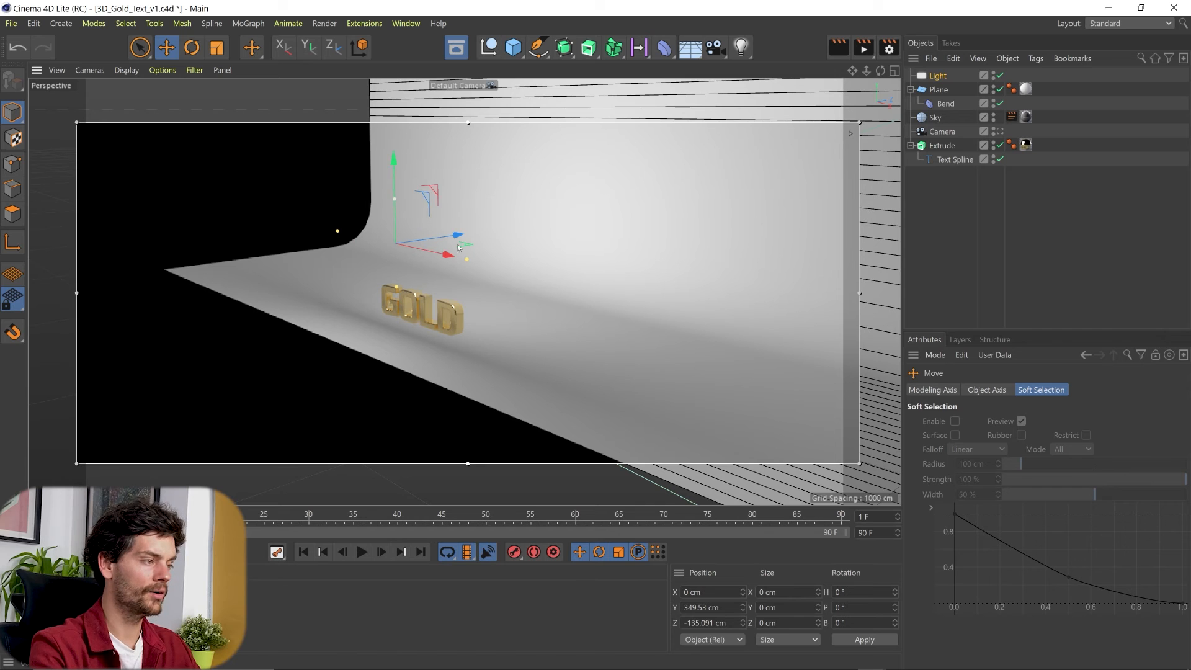
key(r)
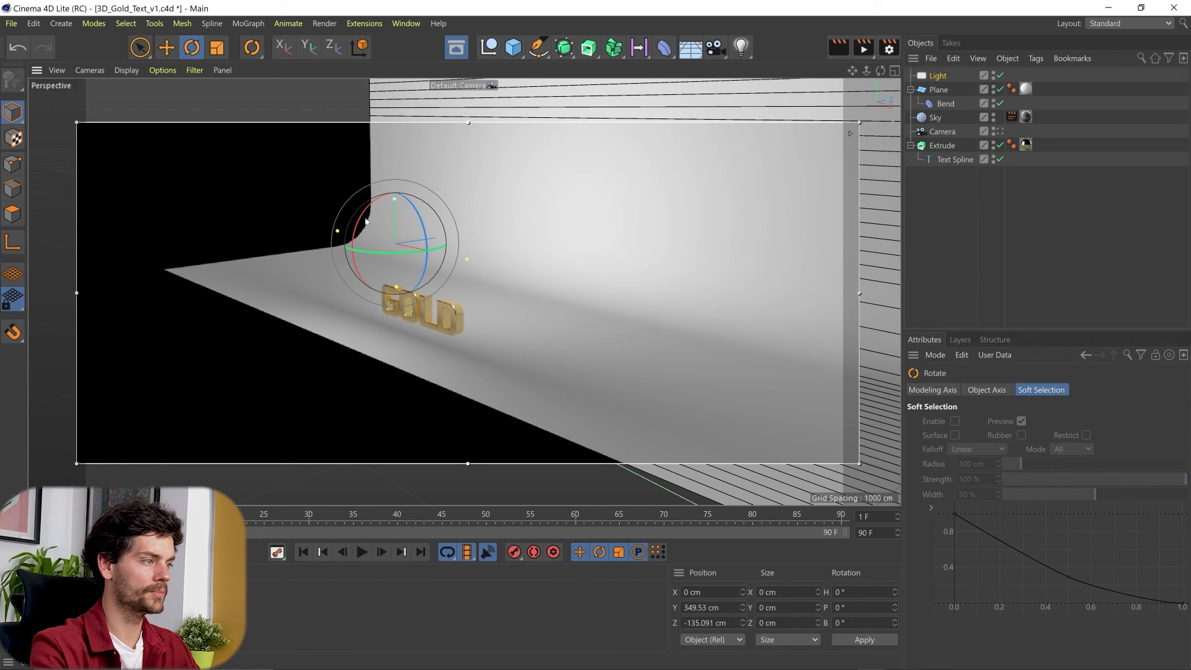
drag(356, 235, 418, 190)
key(e)
drag(451, 235, 393, 200)
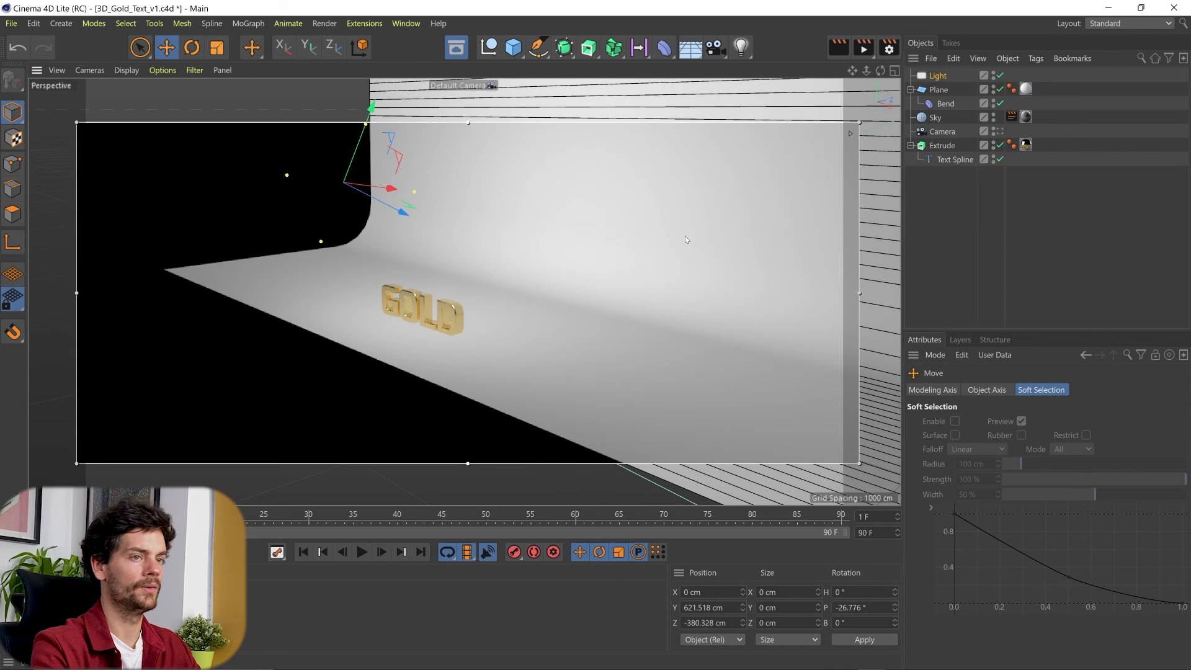
- Through the scene camera view, raise the light's intensity to about 113% and exclude the Extrude object from its illumination
click(1000, 132)
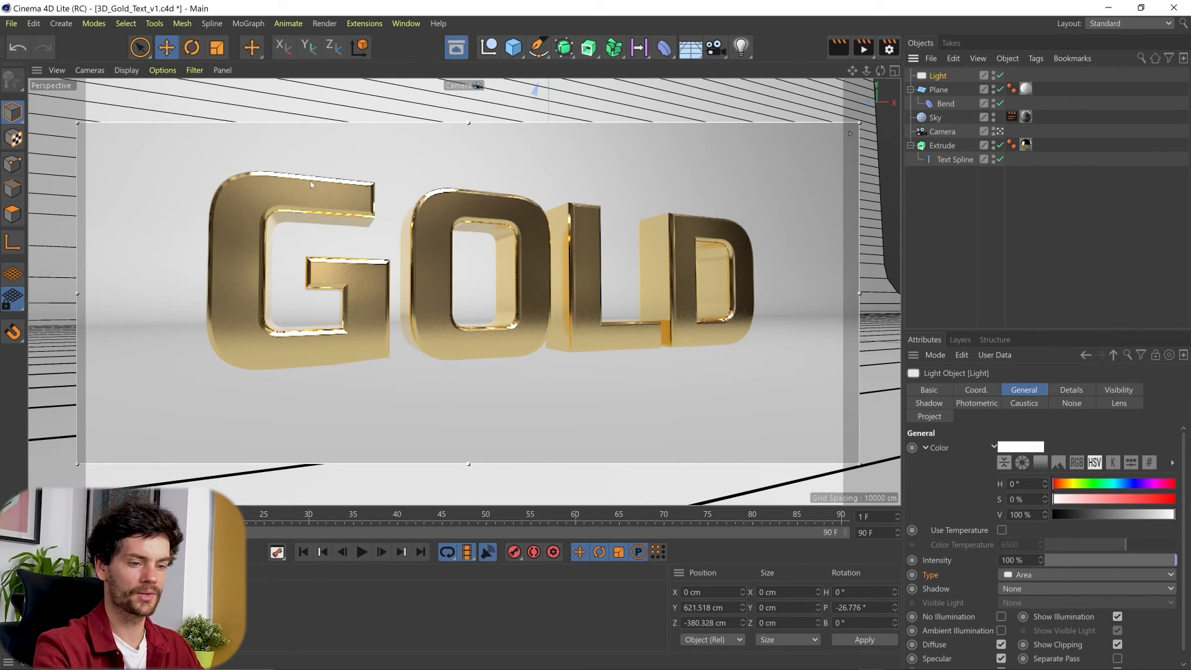
mouse_move(1044, 559)
mouse_down()
mouse_move(1042, 571)
mouse_move(1041, 541)
mouse_move(1040, 563)
mouse_up()
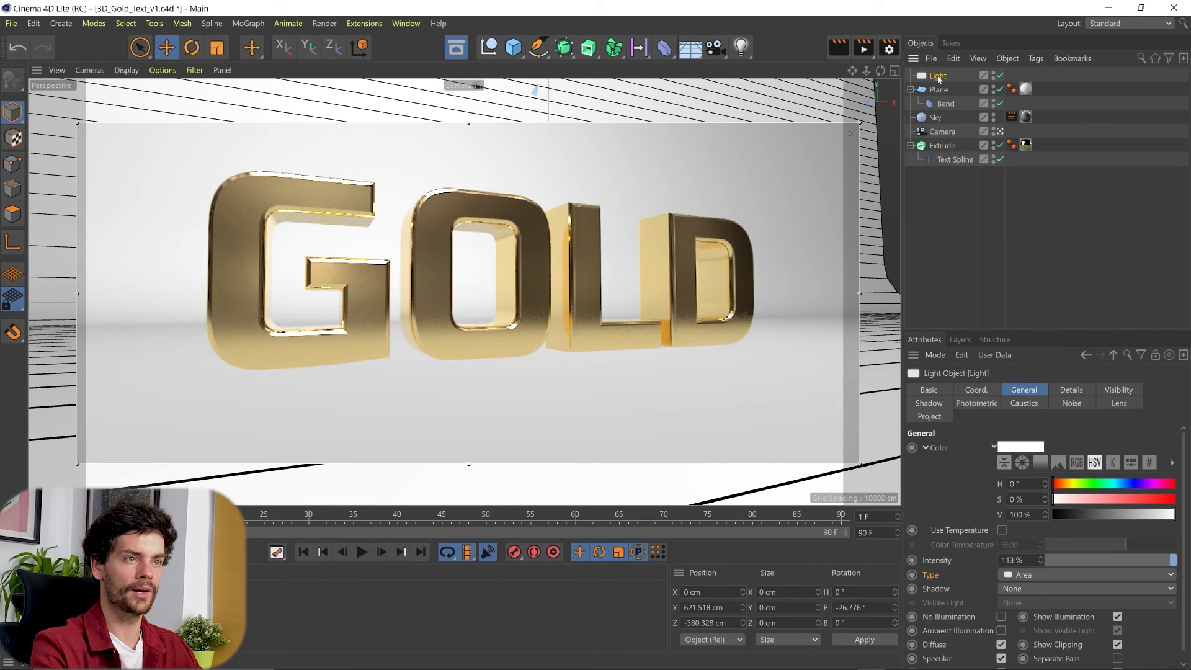
click(929, 416)
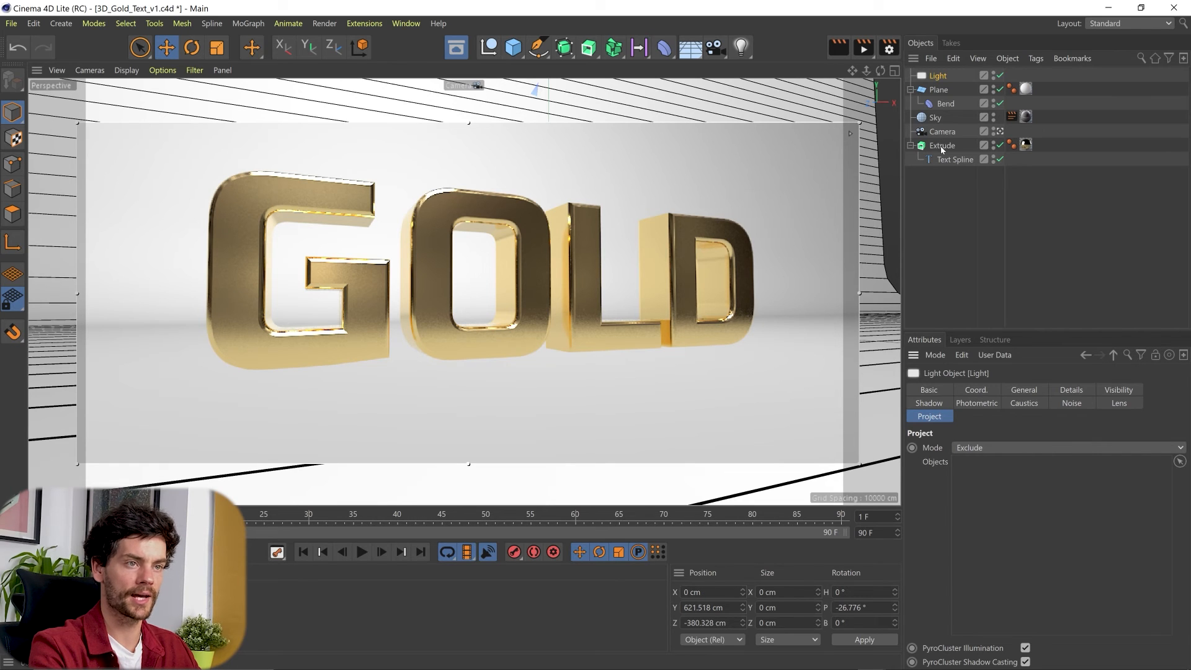
drag(940, 148, 982, 544)
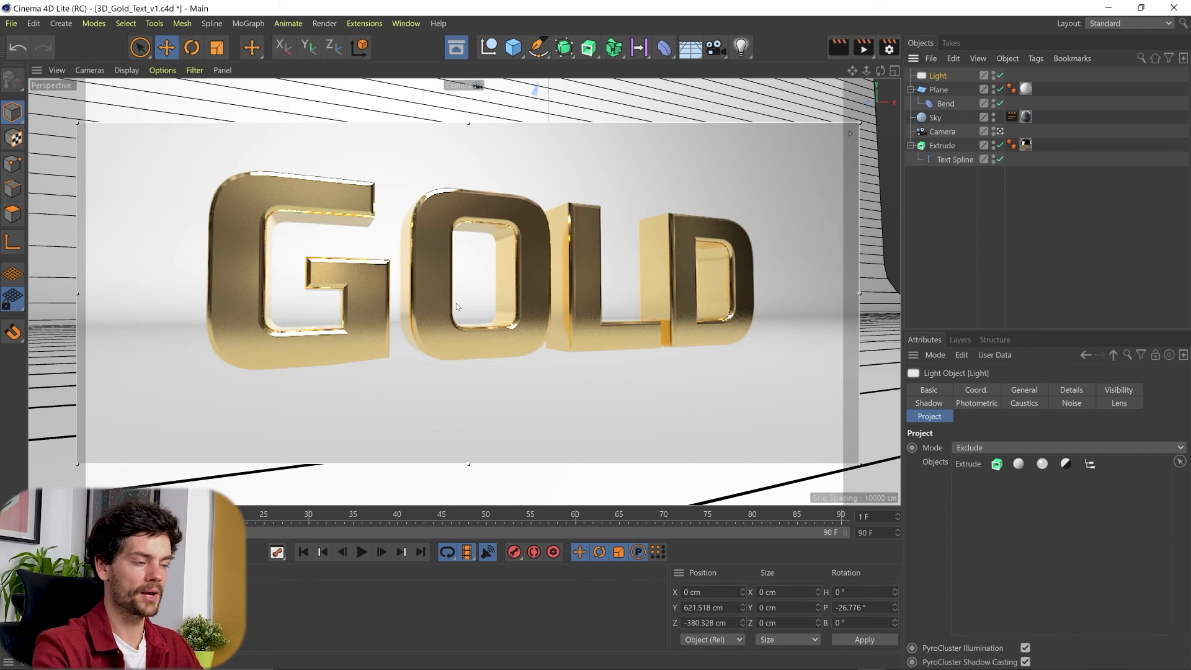
- Rotate the Sky to about 345° heading, -161° pitch and 311° bank to change the reflections on the gold
click(478, 330)
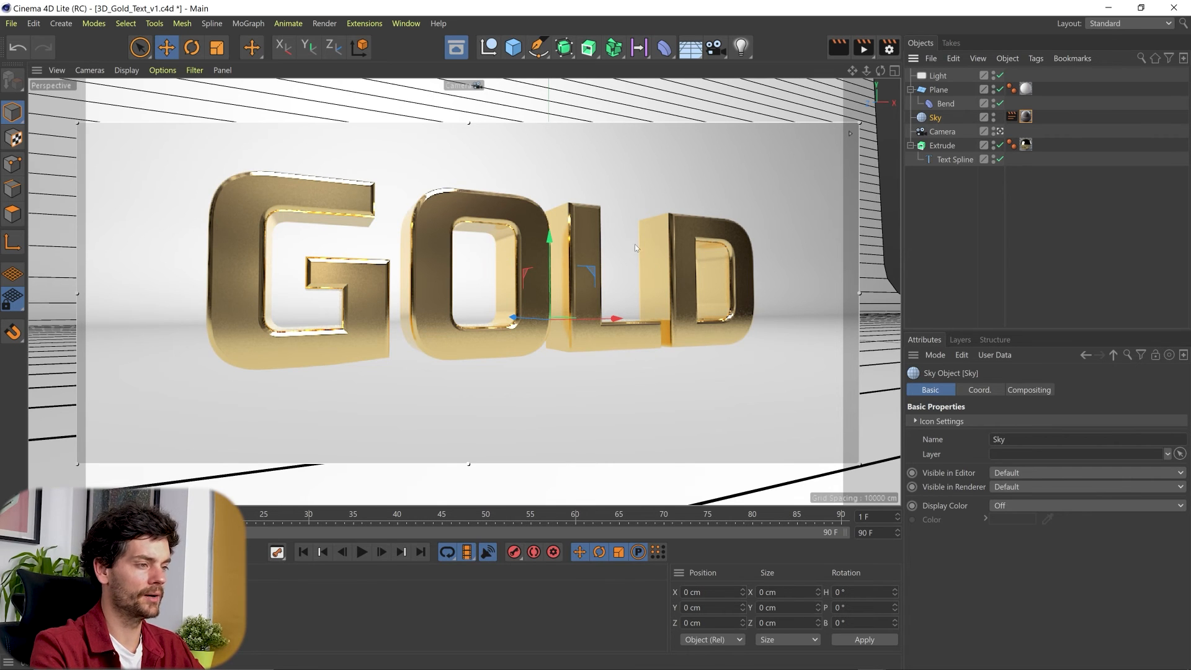
click(978, 391)
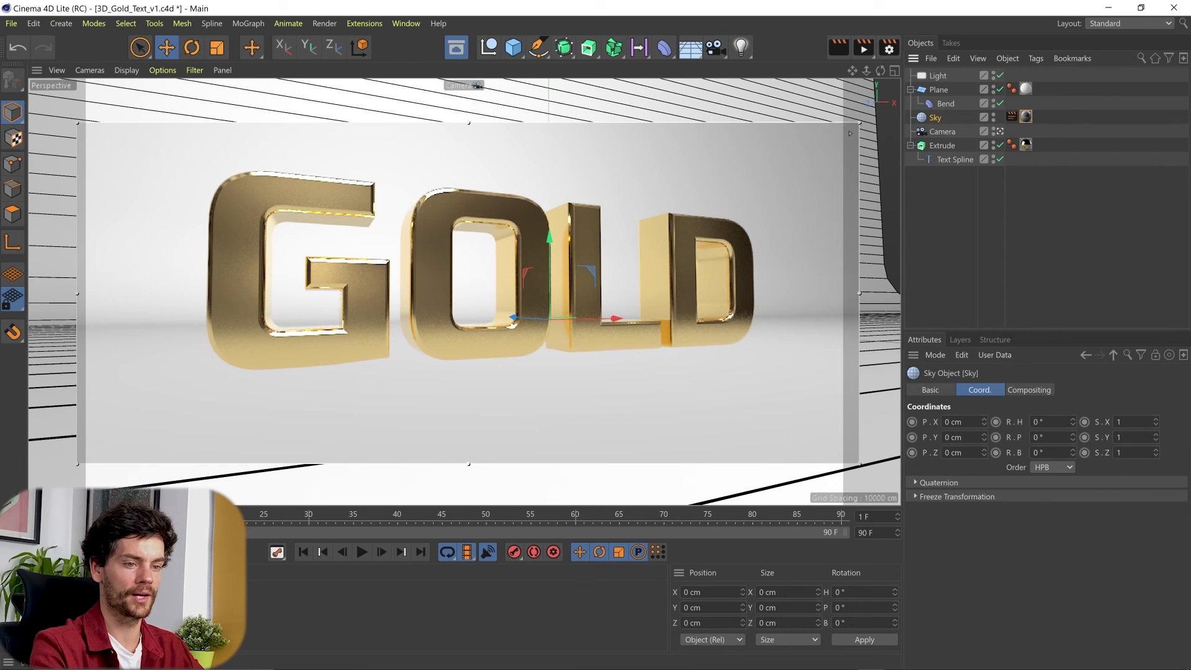
drag(1073, 422, 1073, 378)
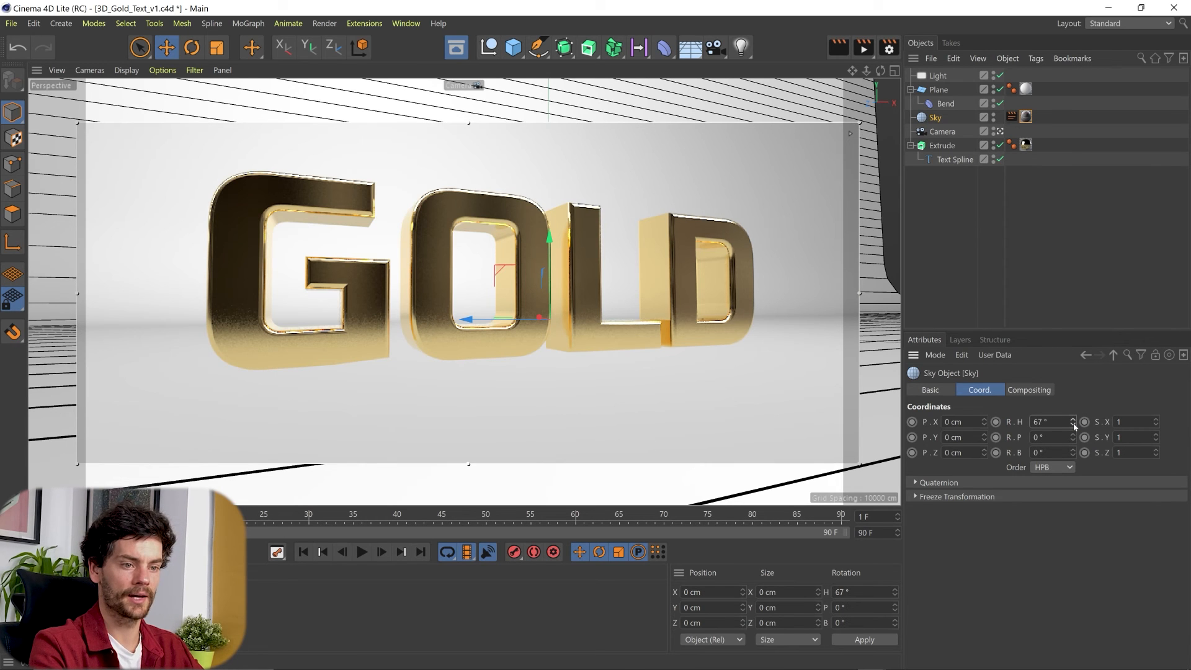
mouse_move(1073, 421)
mouse_down()
mouse_move(1073, 405)
mouse_move(1075, 425)
mouse_up()
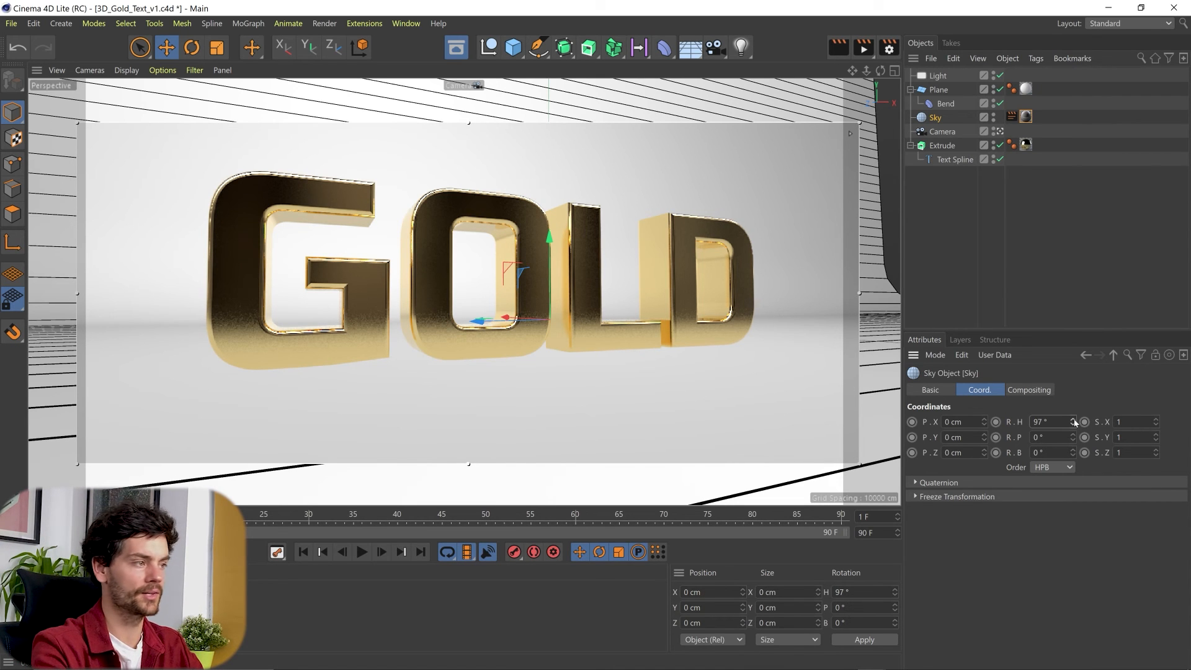
mouse_move(1075, 422)
mouse_down()
mouse_move(1074, 407)
mouse_move(1075, 422)
mouse_up()
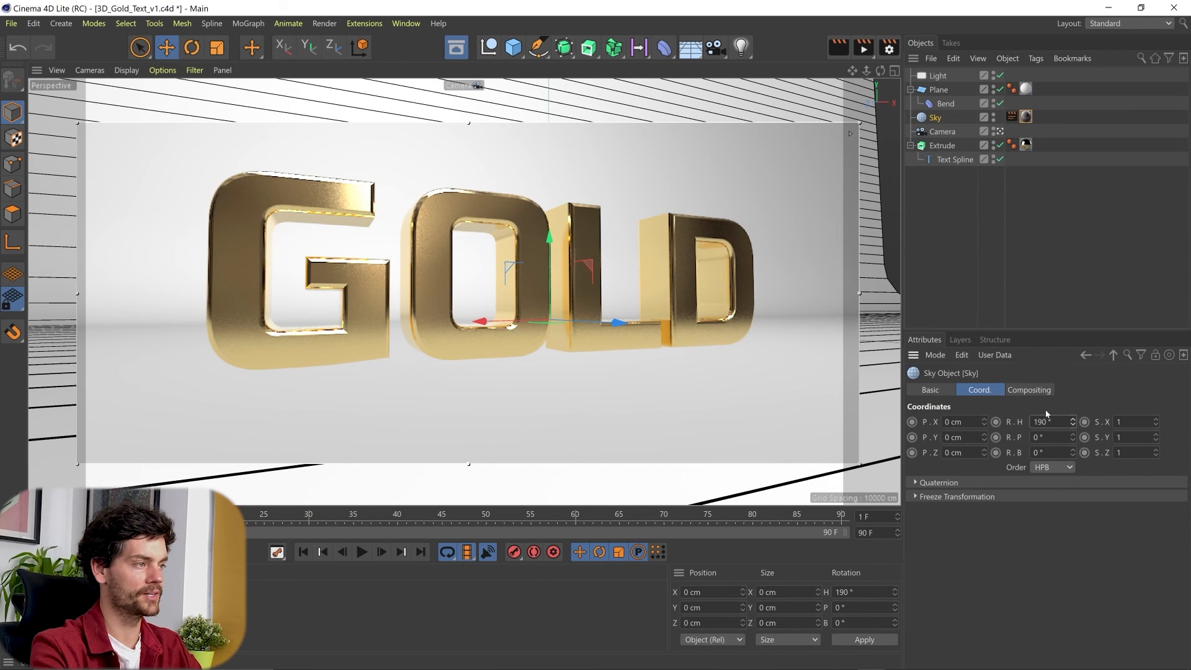
drag(1073, 421, 1073, 423)
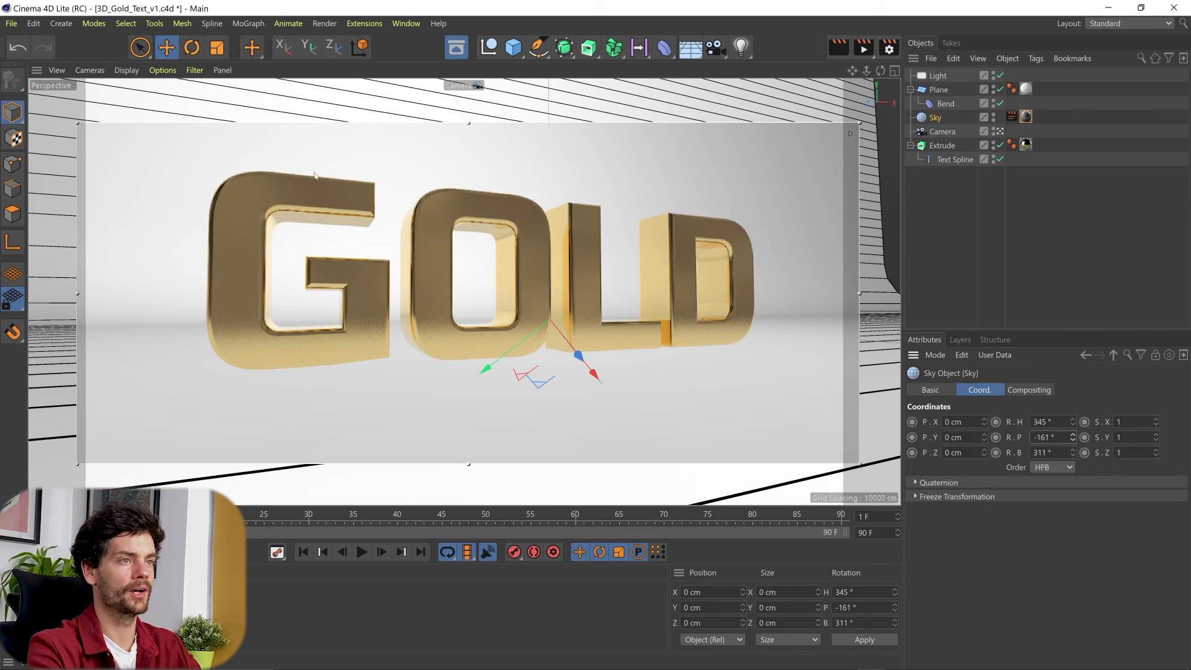
- In the render settings, set Anti-Aliasing to Best with a threshold of 5%
click(891, 47)
drag(1008, 35, 732, 84)
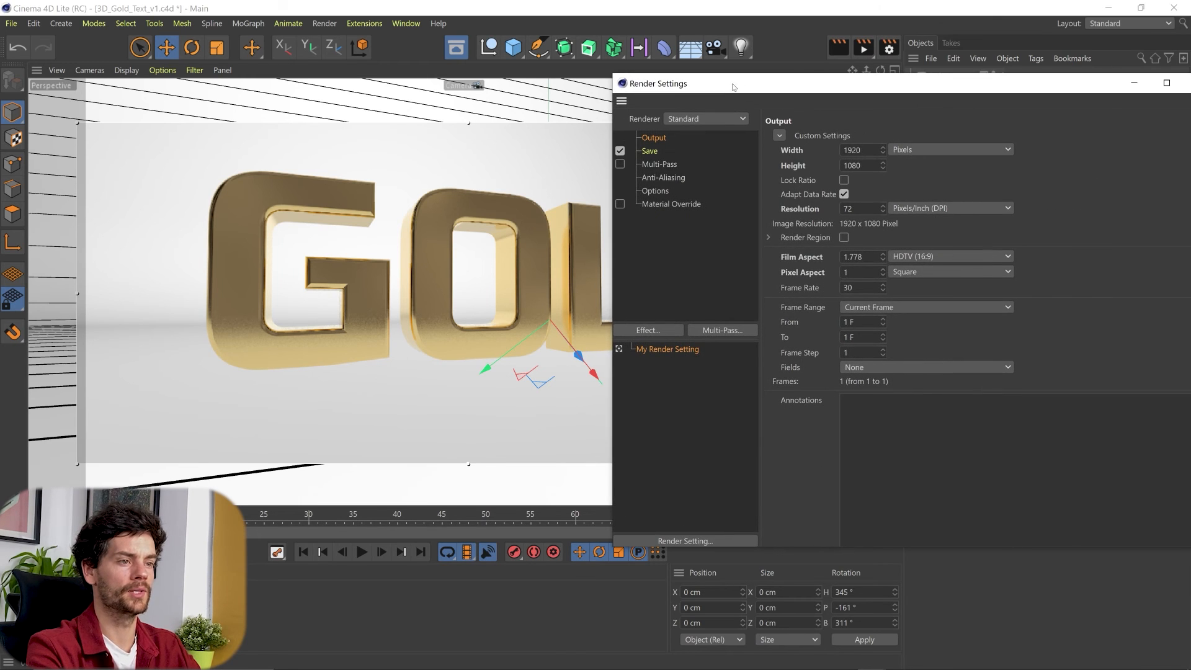
click(667, 177)
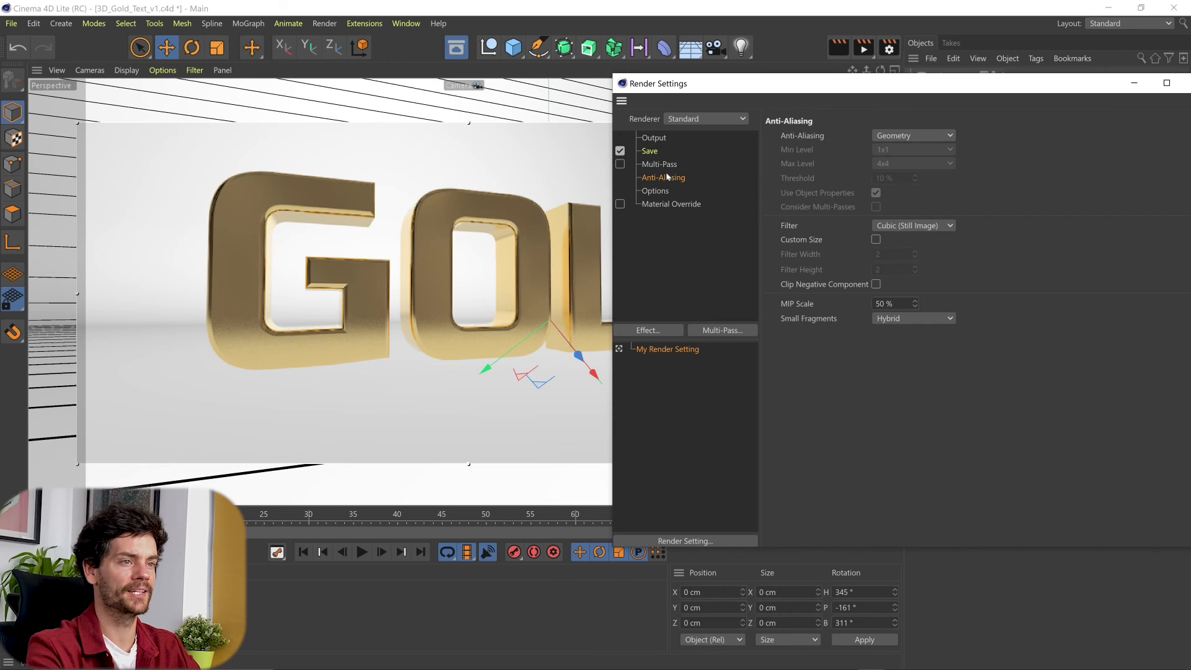
click(918, 136)
click(911, 178)
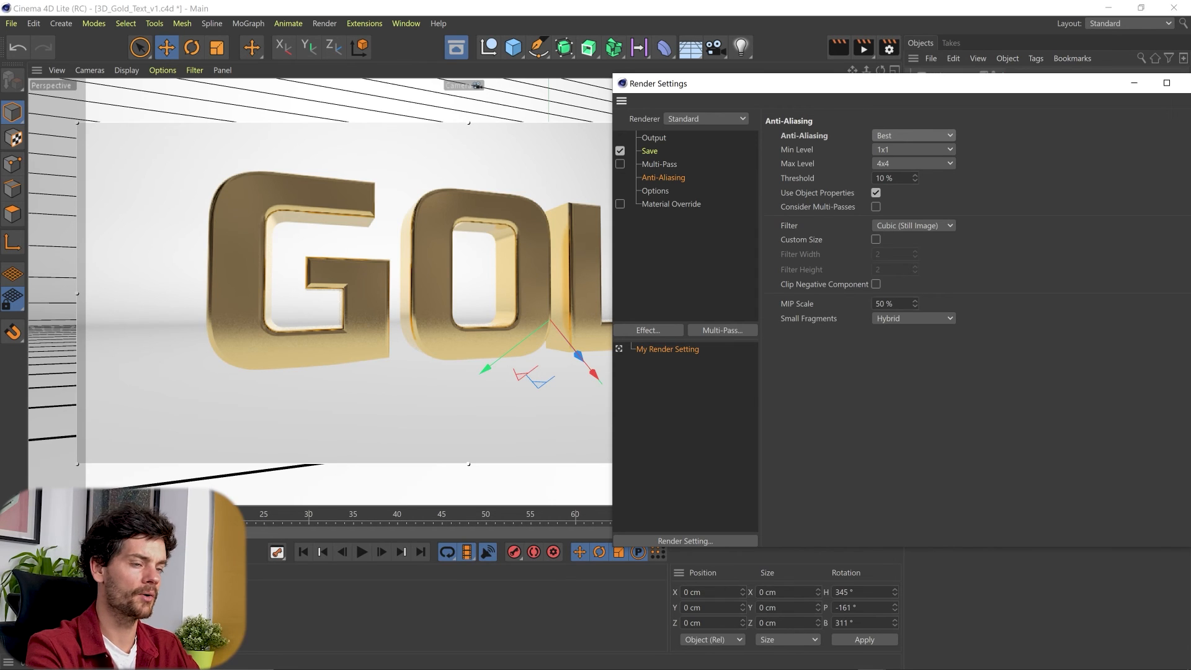
text(5)
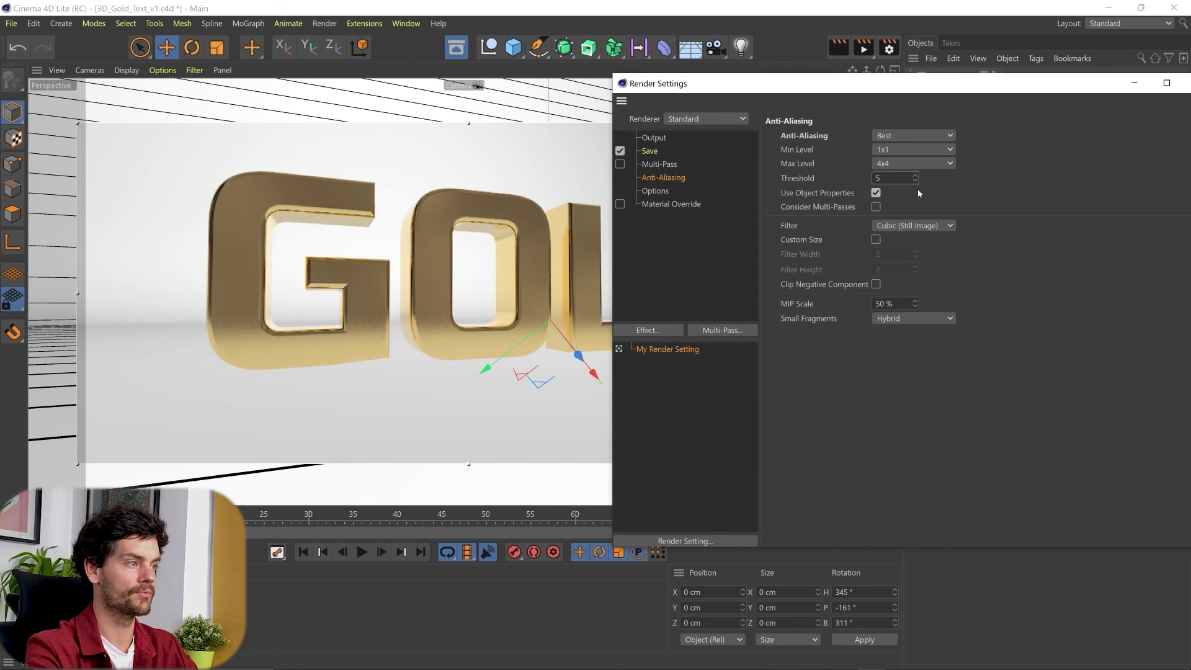
- Confirm the 5% anti-aliasing threshold, close the render settings with nothing selected, and save the scene
key(Return)
drag(1100, 85, 998, 87)
click(1096, 84)
click(1060, 250)
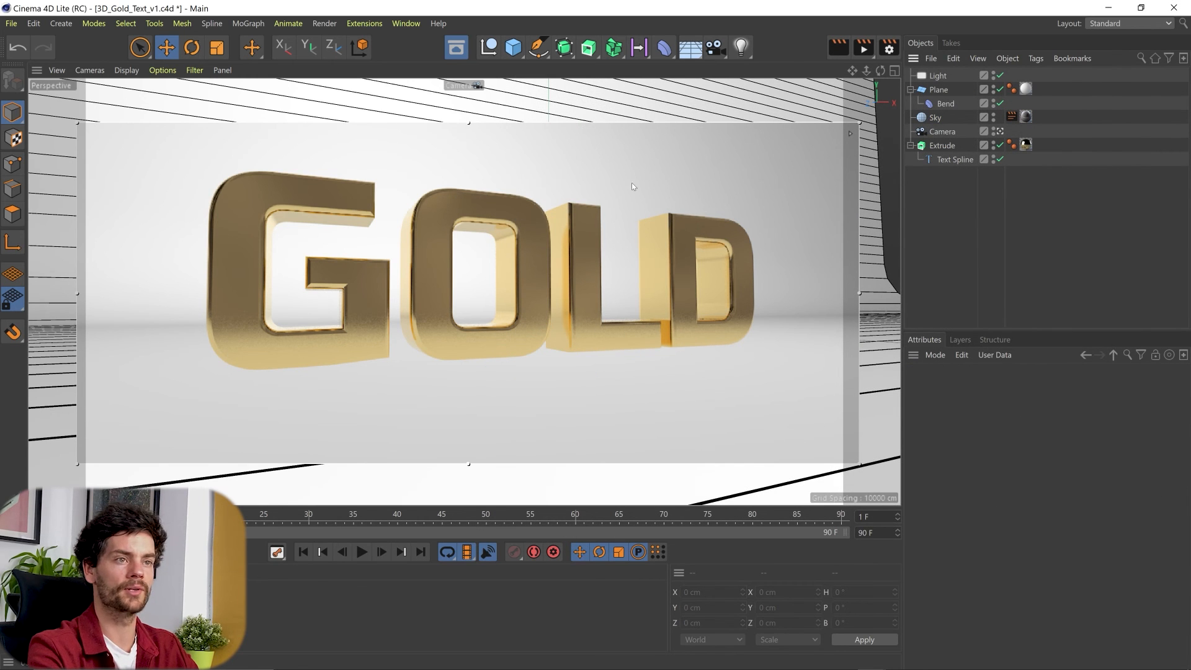
key(ctrl+s)
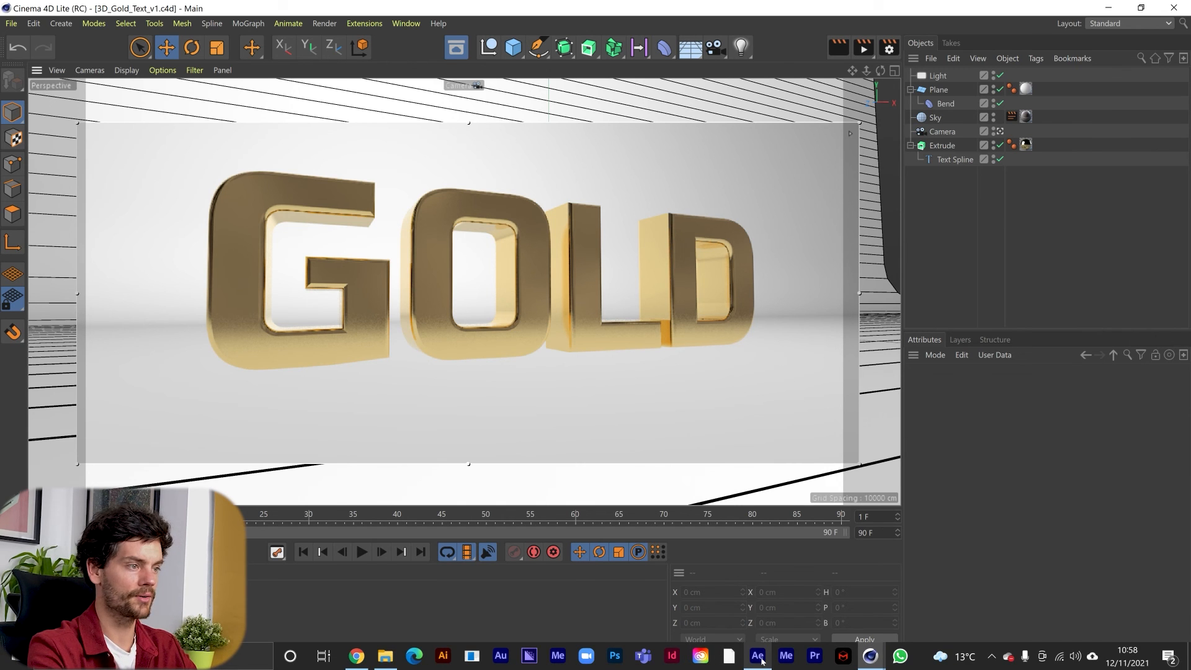
- Switch to After Effects and set the Cineware renderer of the 3D_Gold_Text_v1.c4d layer to Current
click(757, 660)
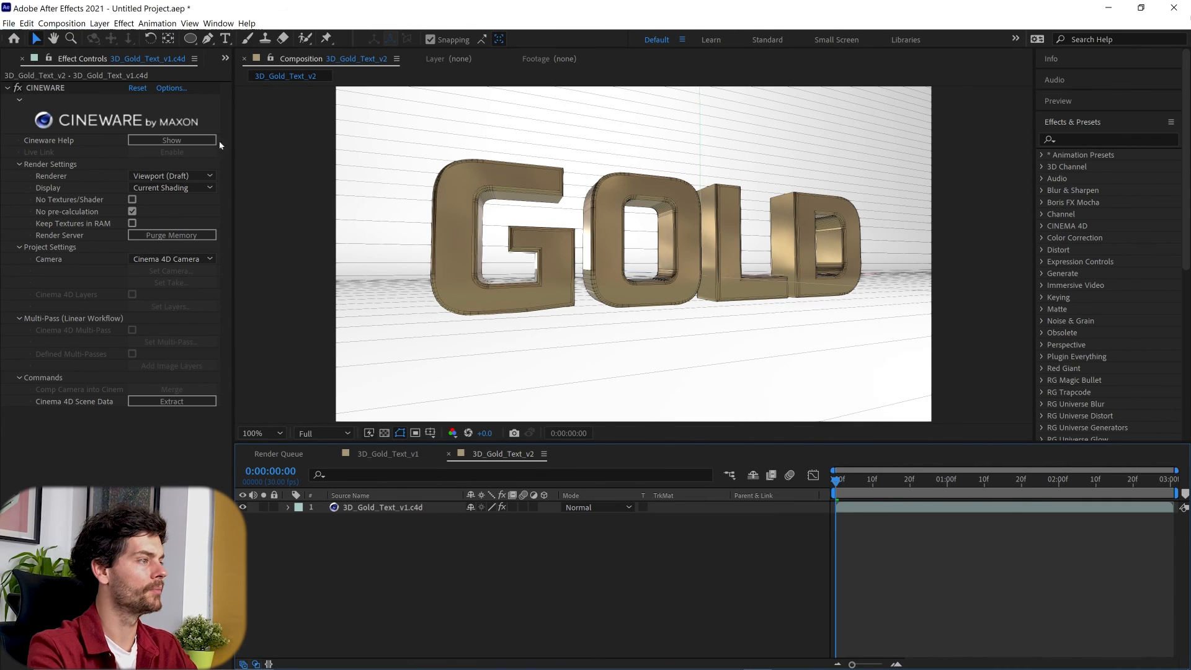
click(179, 178)
click(180, 187)
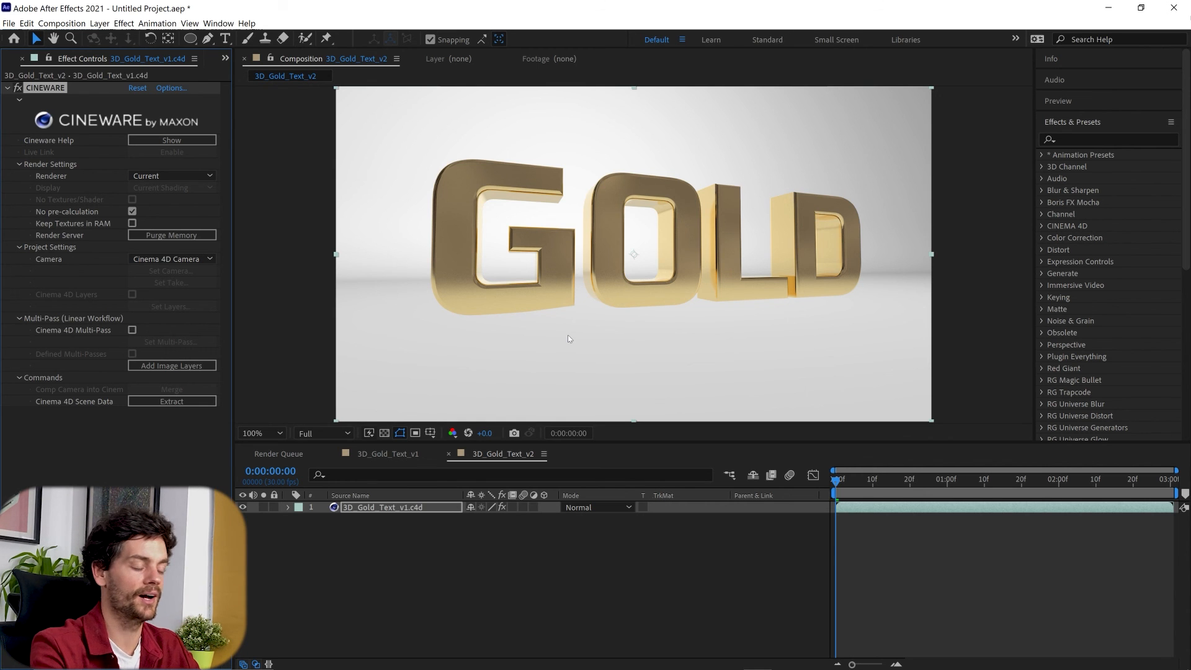
- Switch back to Cinema 4D and add the Ambient Occlusion effect with its default values to the render settings
click(870, 656)
click(782, 589)
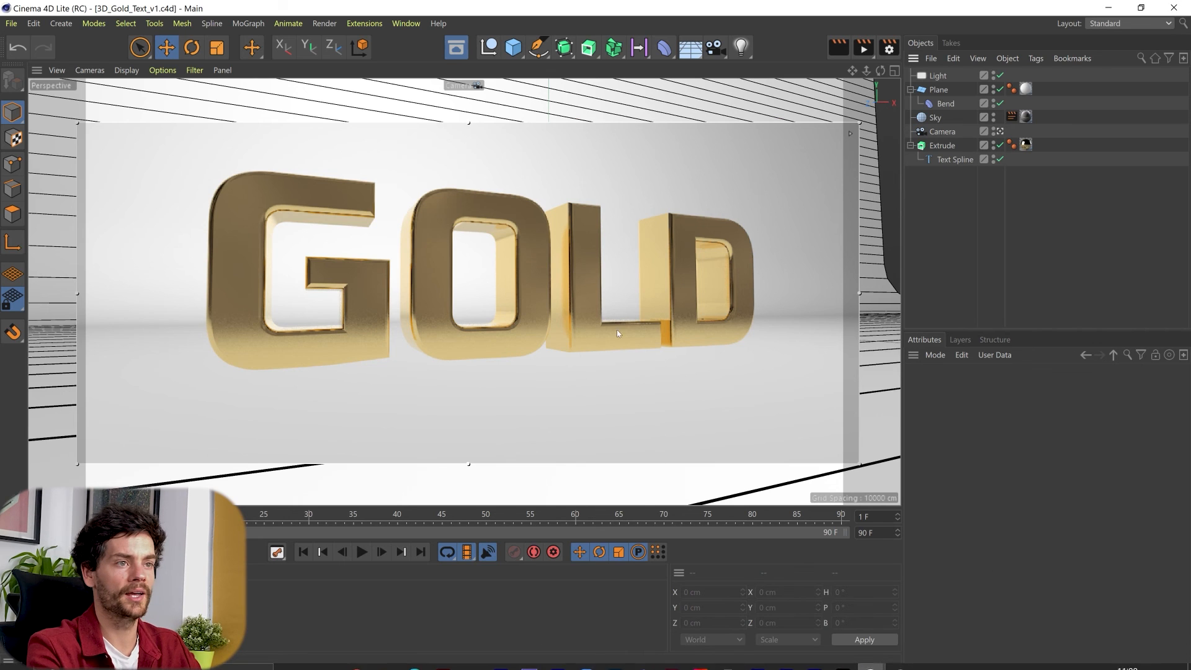
click(889, 50)
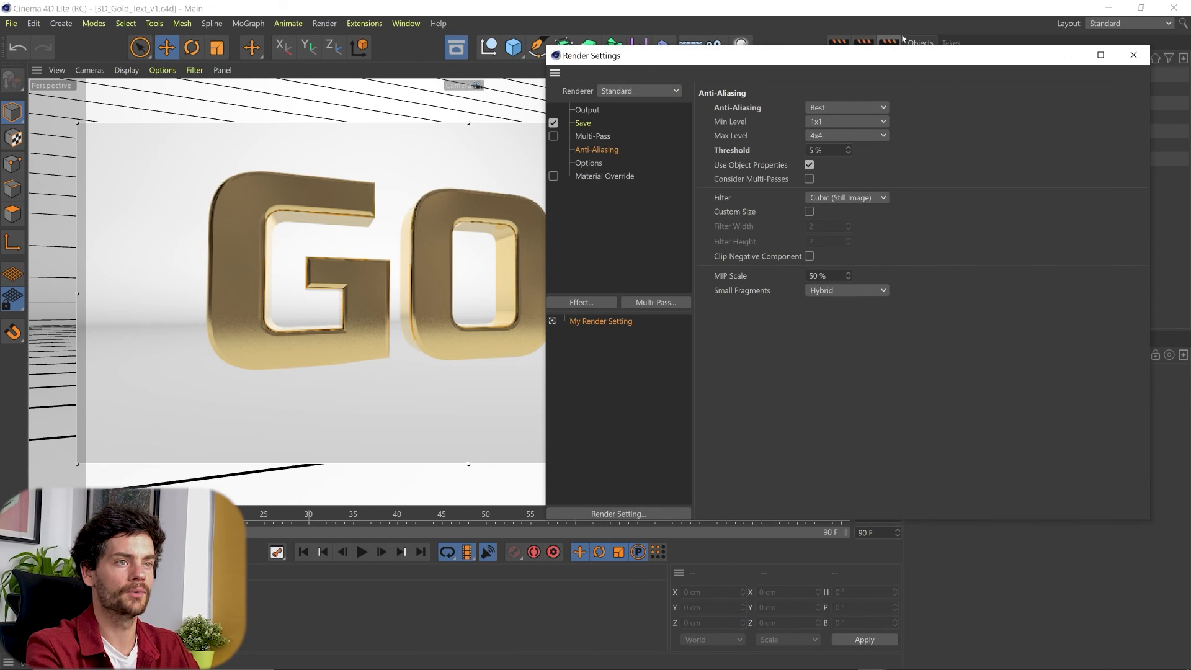
drag(849, 122, 852, 110)
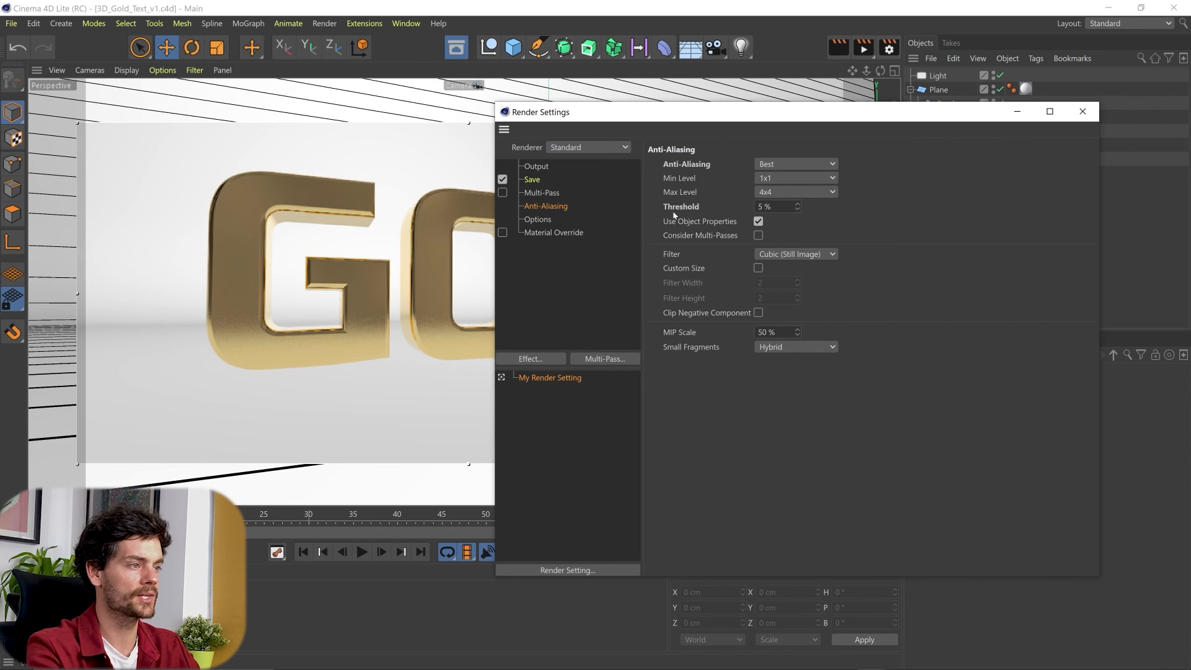
click(537, 219)
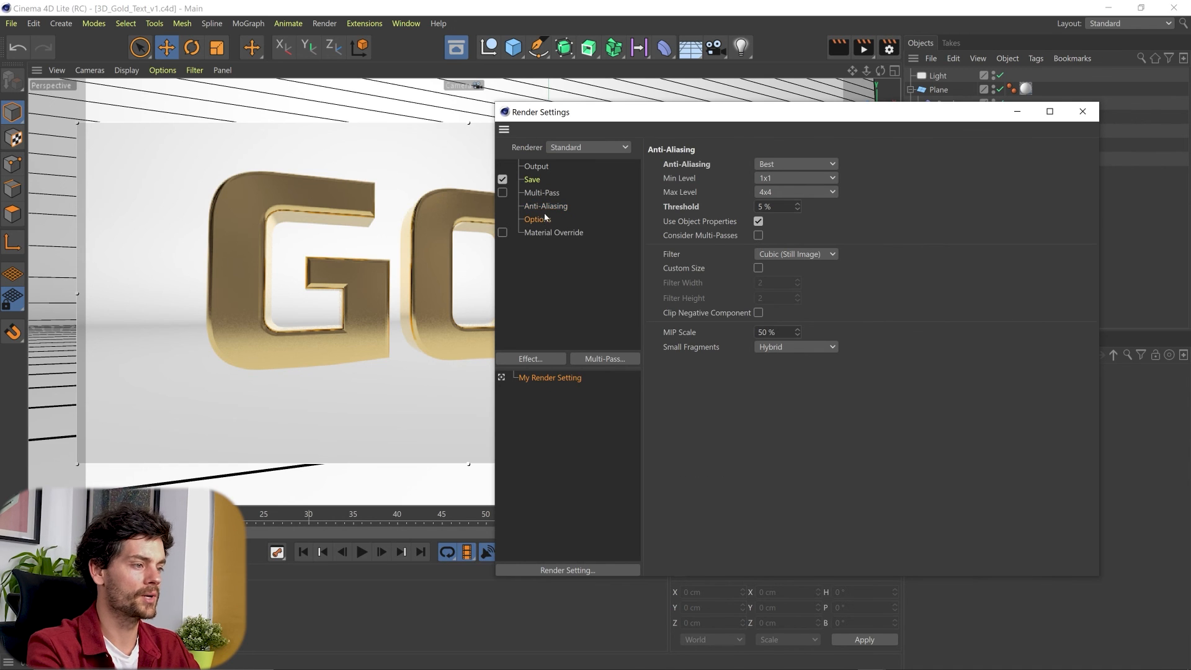
click(528, 359)
click(622, 452)
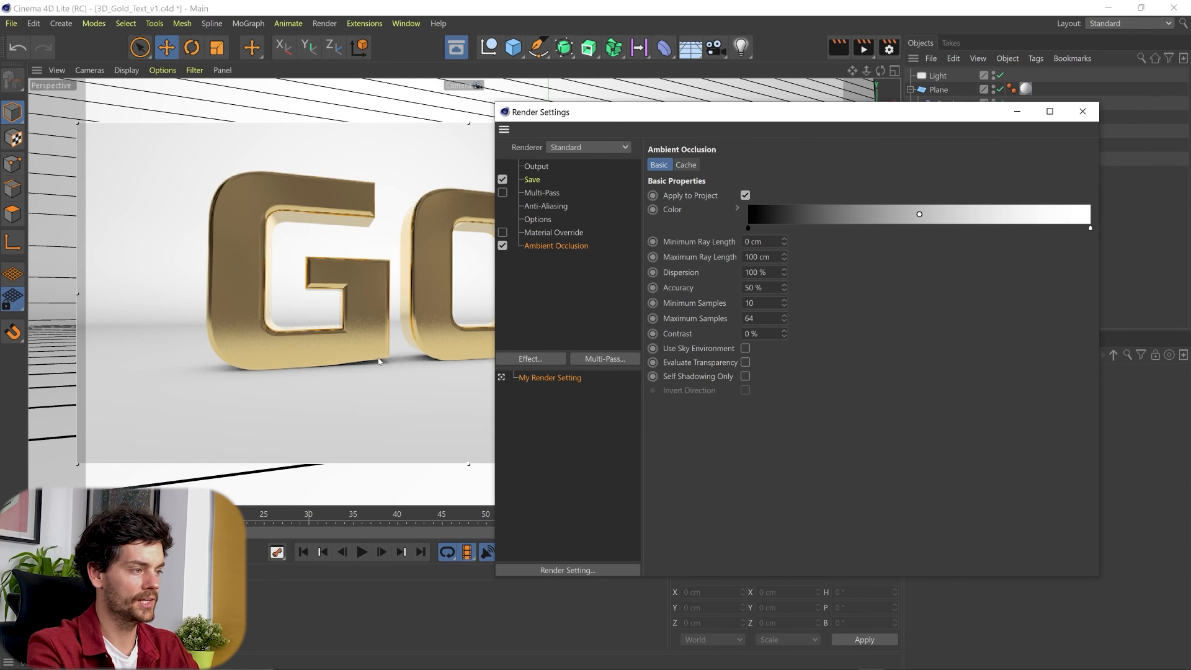
drag(672, 115, 893, 99)
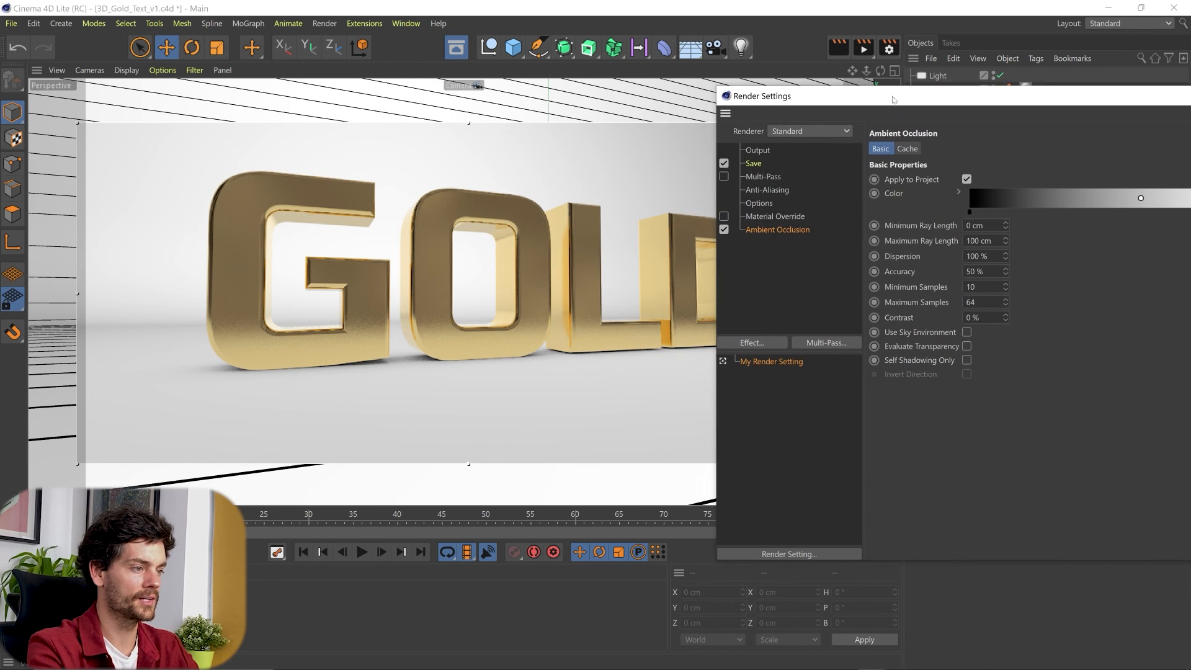
drag(1105, 97, 947, 129)
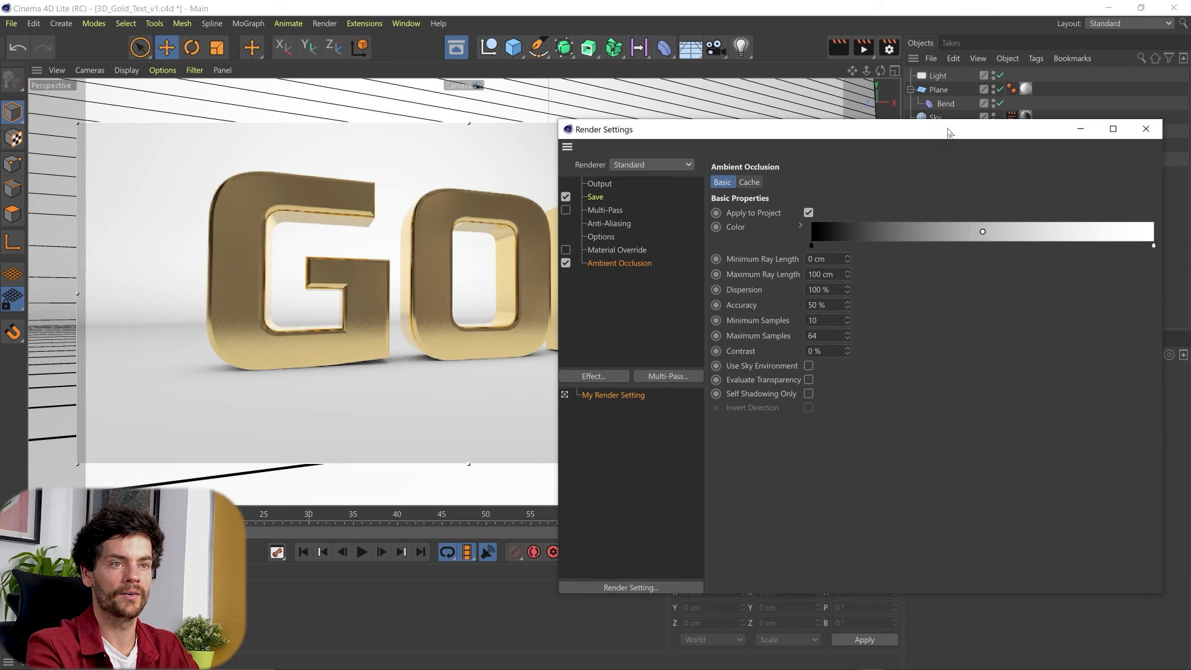
click(1144, 132)
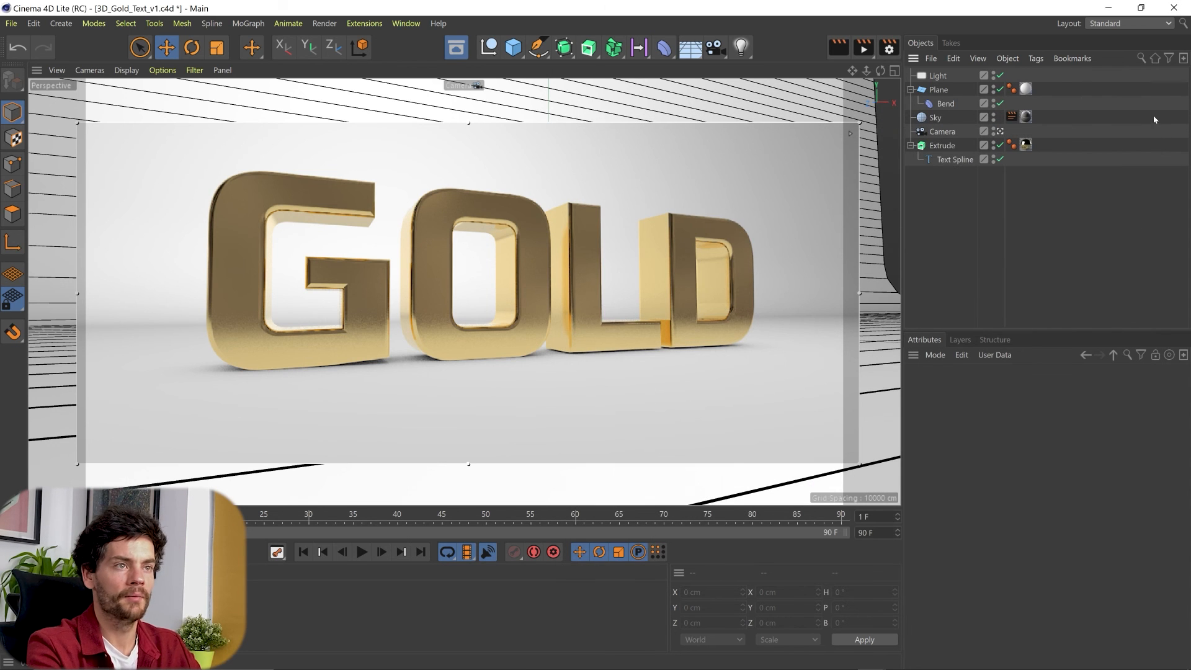
- Fine-tune the Extrude text's position on the backdrop floor, clear the selection and save the scene
click(942, 146)
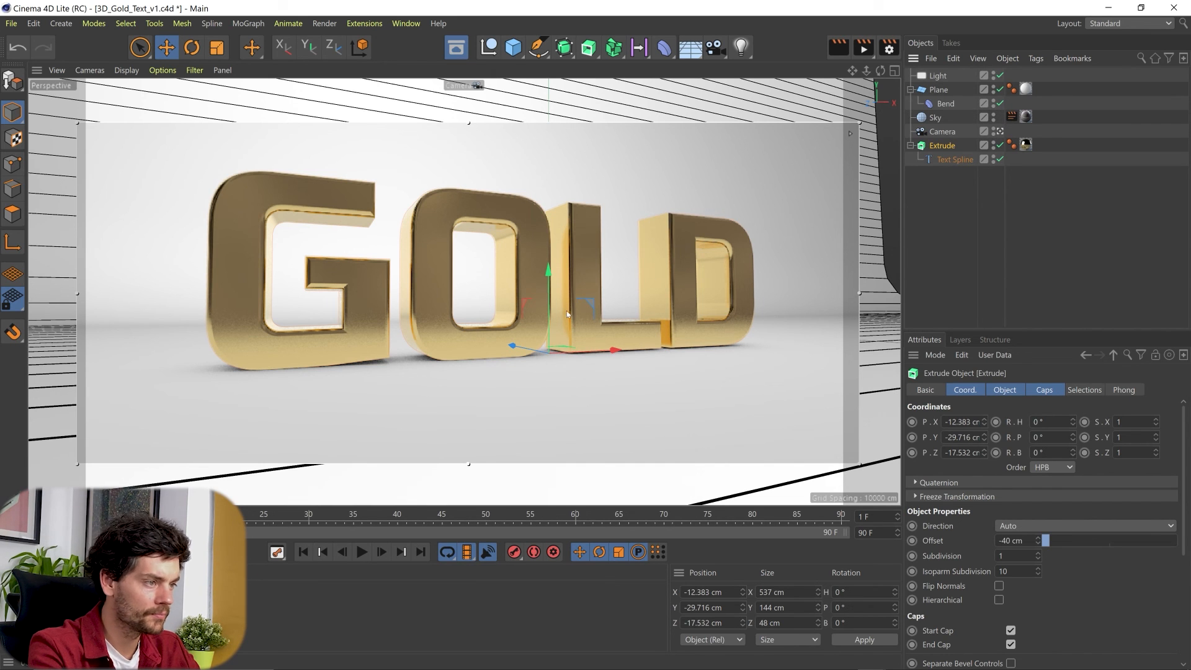
click(625, 370)
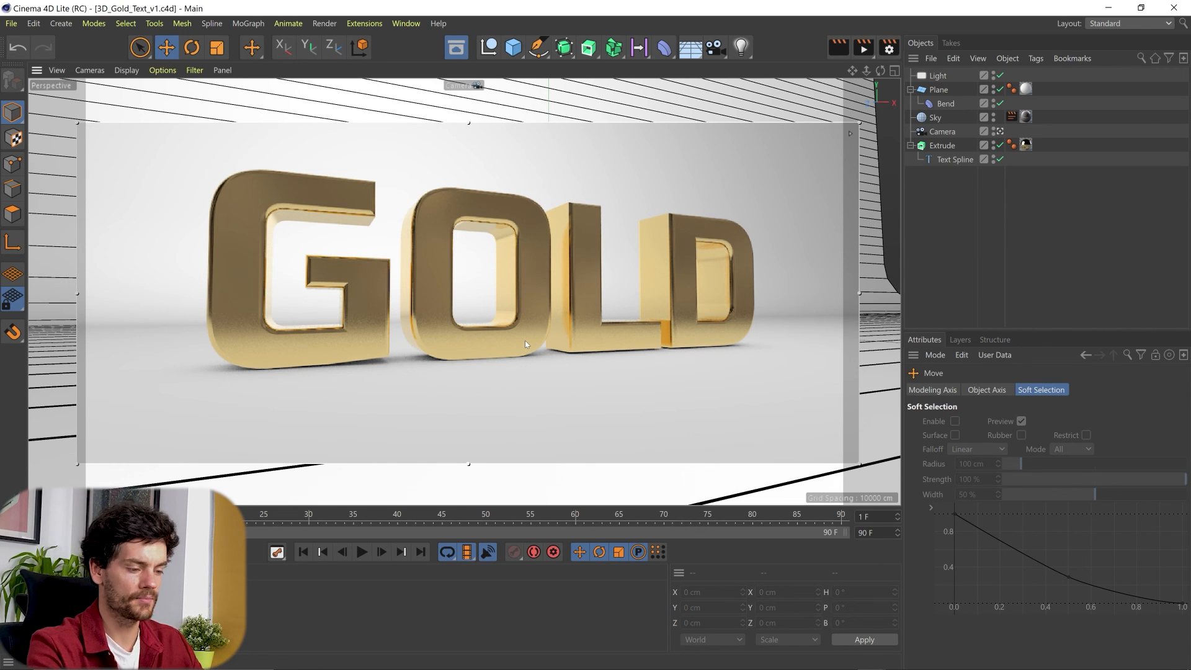
- Switch to After Effects and view the updated 3D_Gold_Text_v2 composition with no layer selected
click(758, 656)
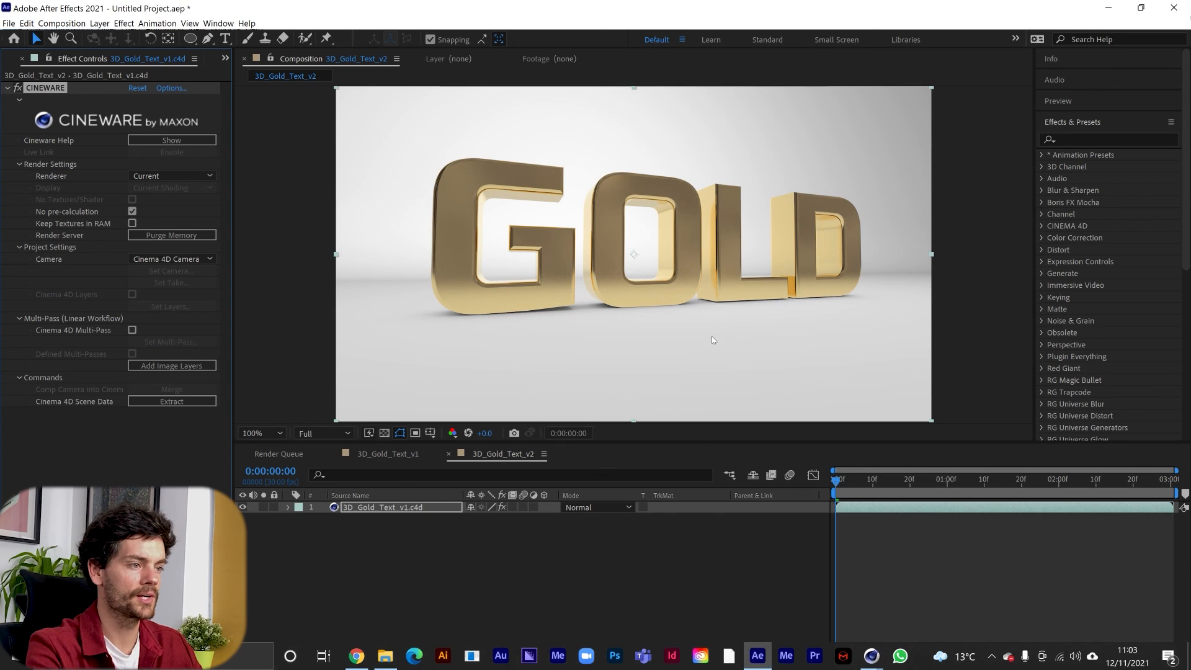
click(816, 566)
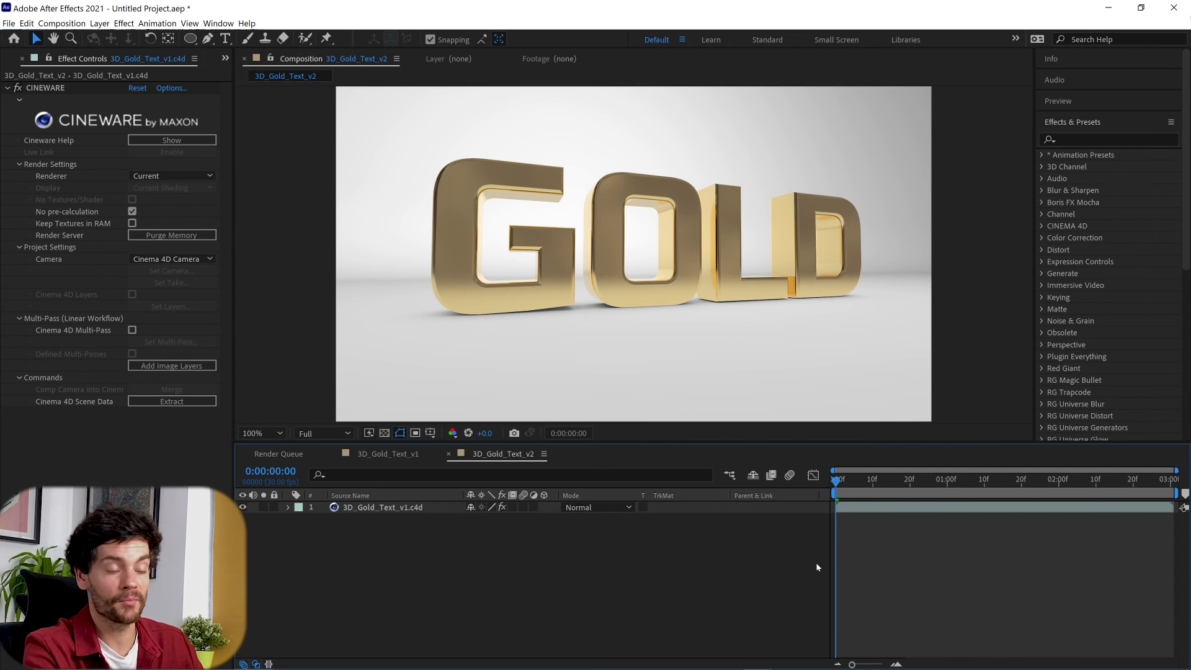